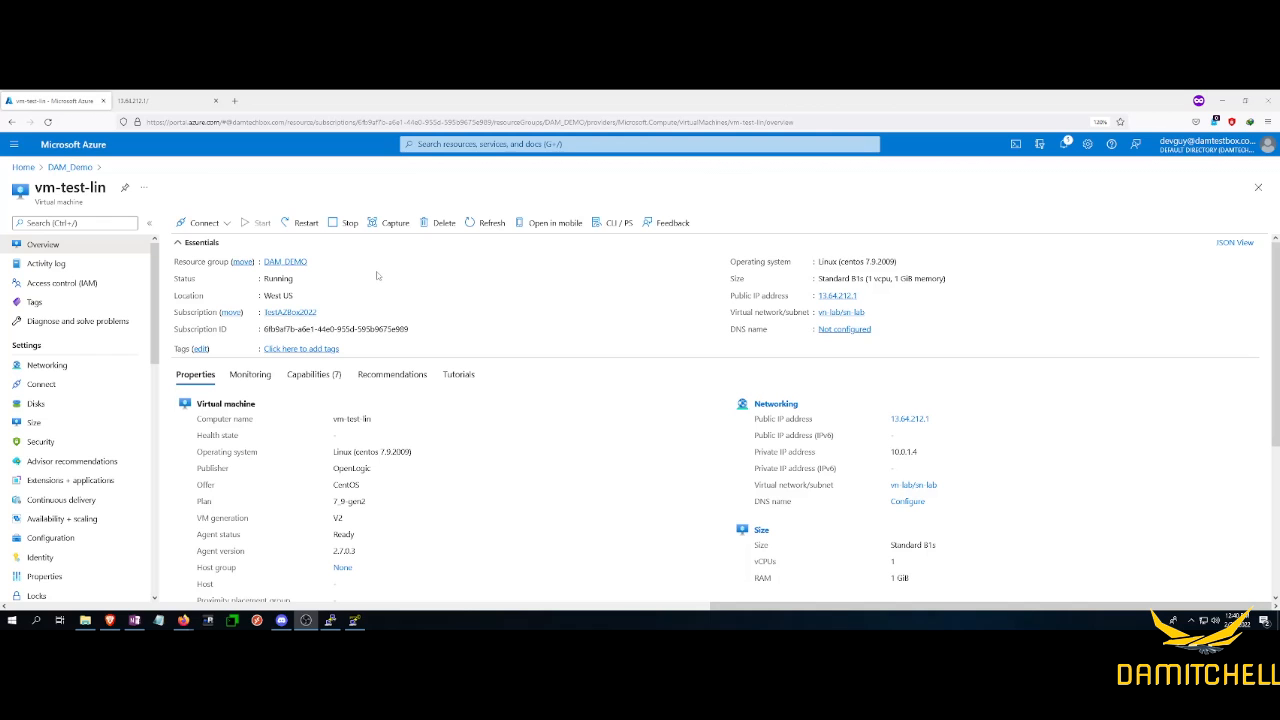
Open the DAM_DEMO resource group and examine its resource list for the test virtual machines and their associated resources
left_click(285, 261)
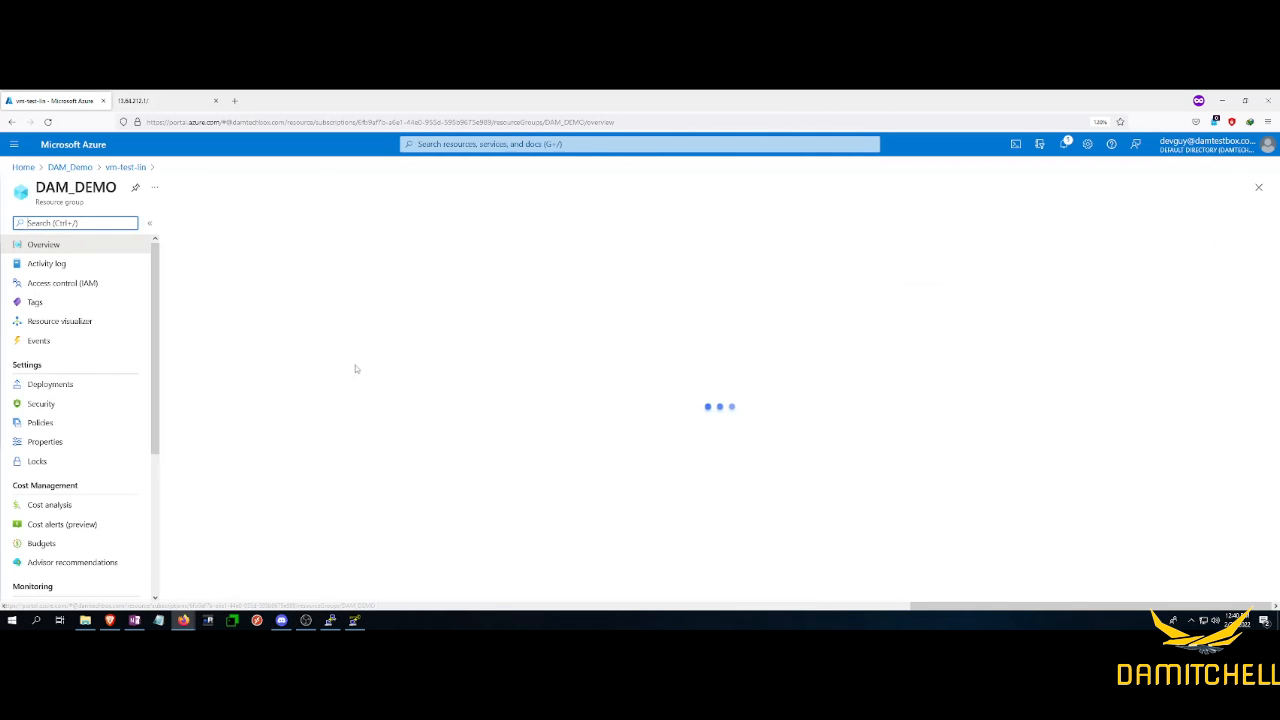
scroll(272, 470, "down", 2)
scroll(266, 480, "up", 2)
scroll(266, 480, "down", 2)
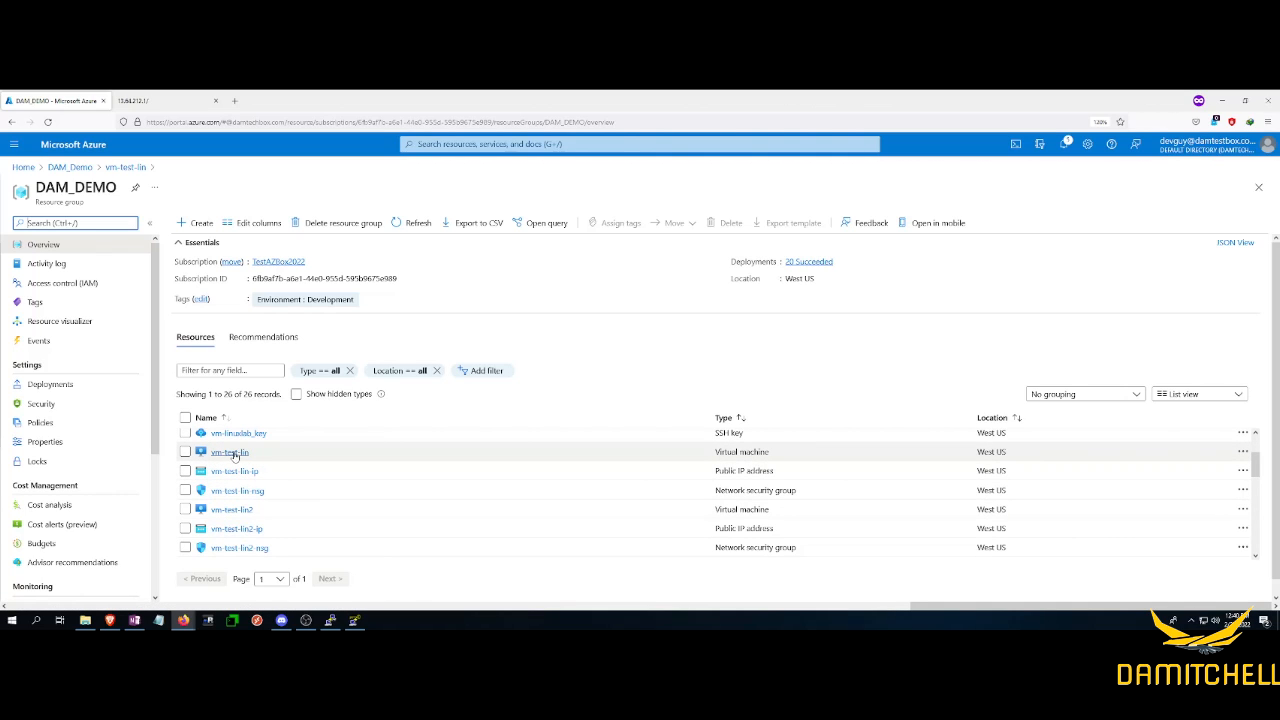
left_click(186, 452)
left_click(186, 452)
scroll(228, 531, "up", 3)
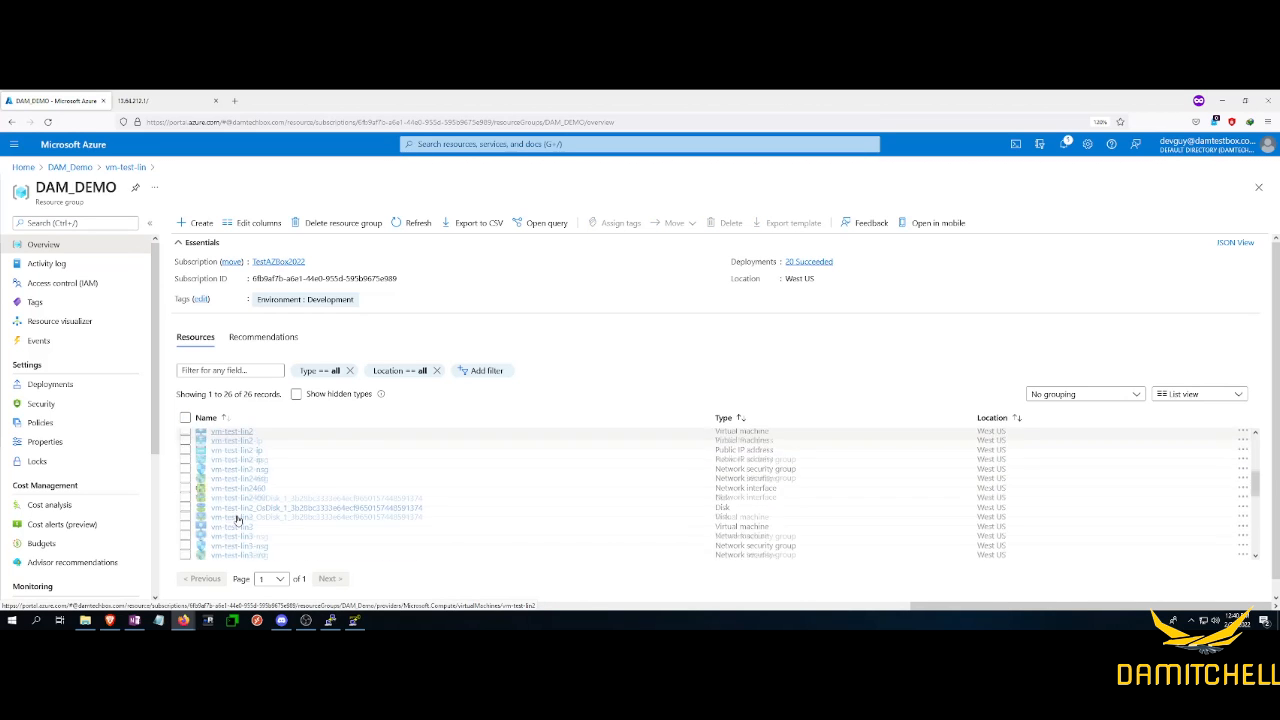
scroll(237, 519, "down", 3)
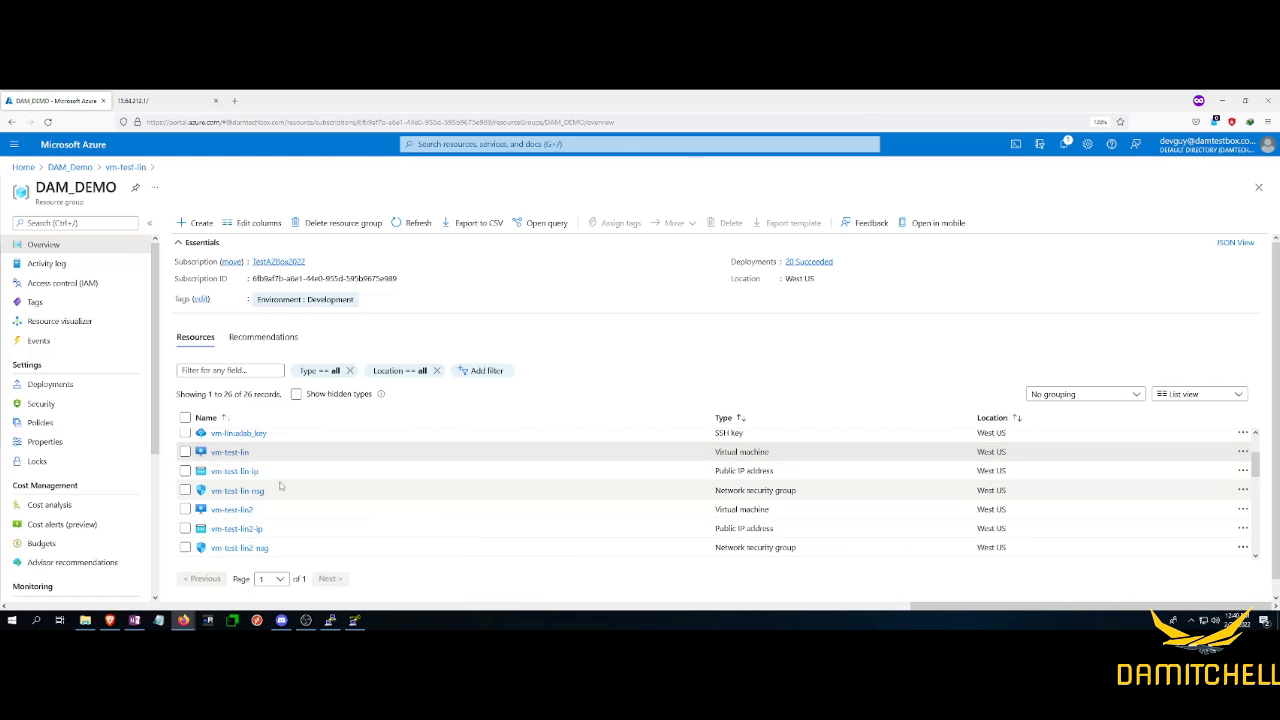
scroll(268, 470, "down", 5)
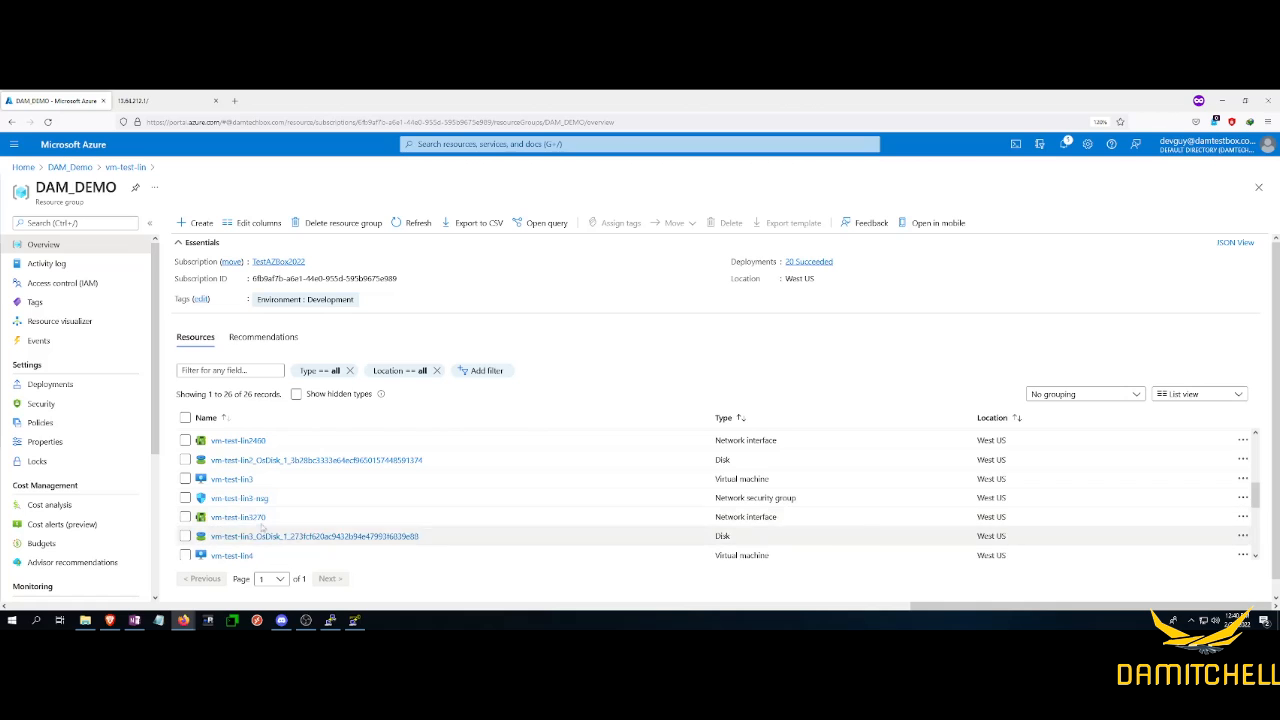
scroll(258, 530, "up", 5)
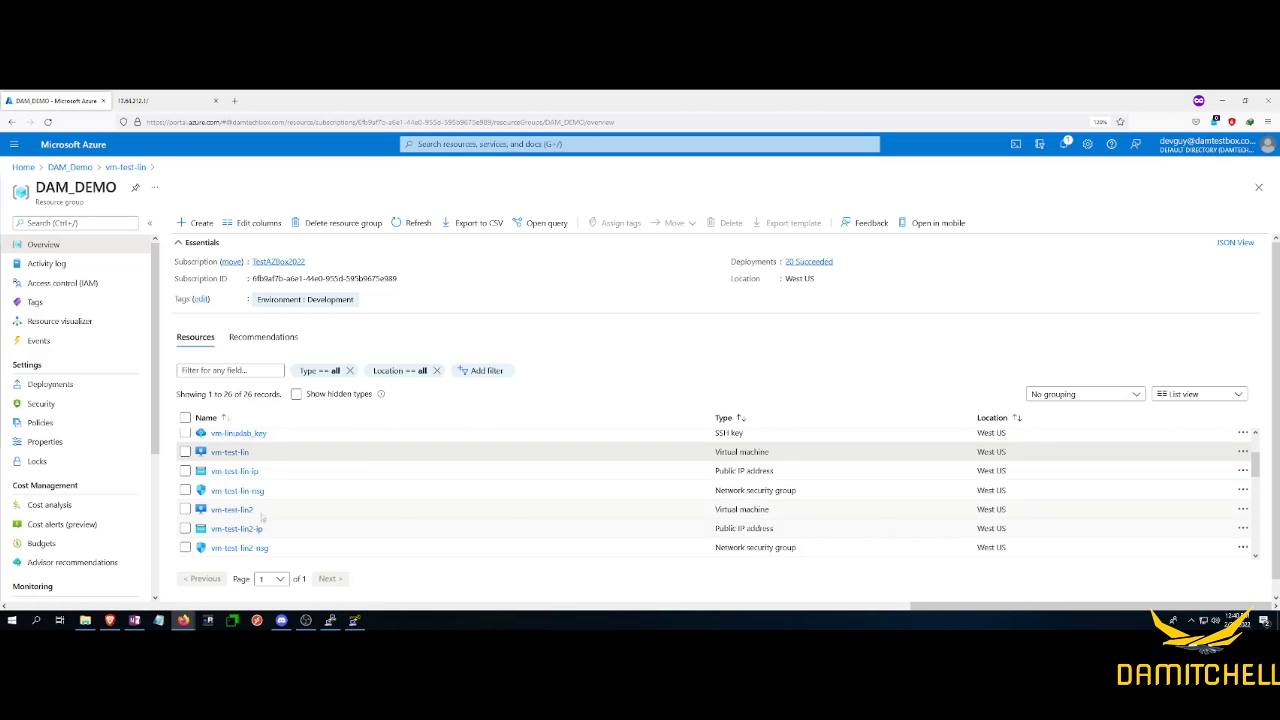
scroll(228, 457, "up", 2)
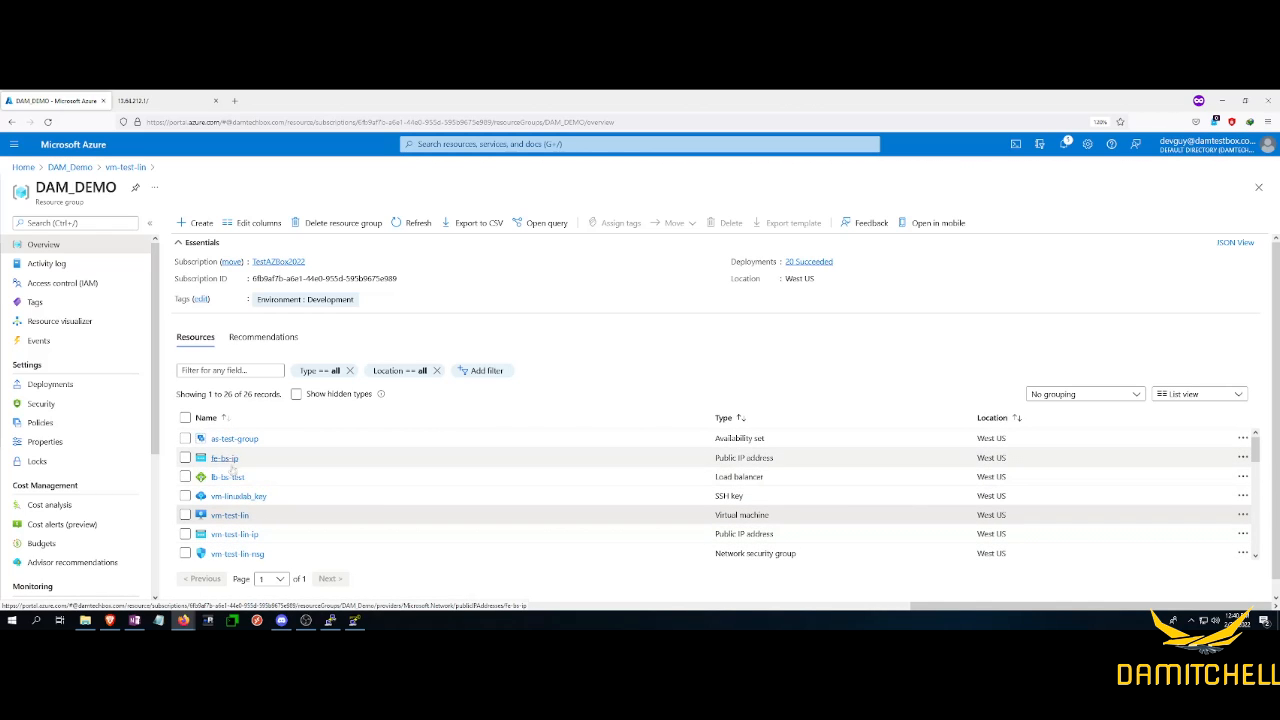
Start a health probe in the lb-bs-test load balancer, named hp-test-HTTP and using the HTTP protocol
left_click(236, 482)
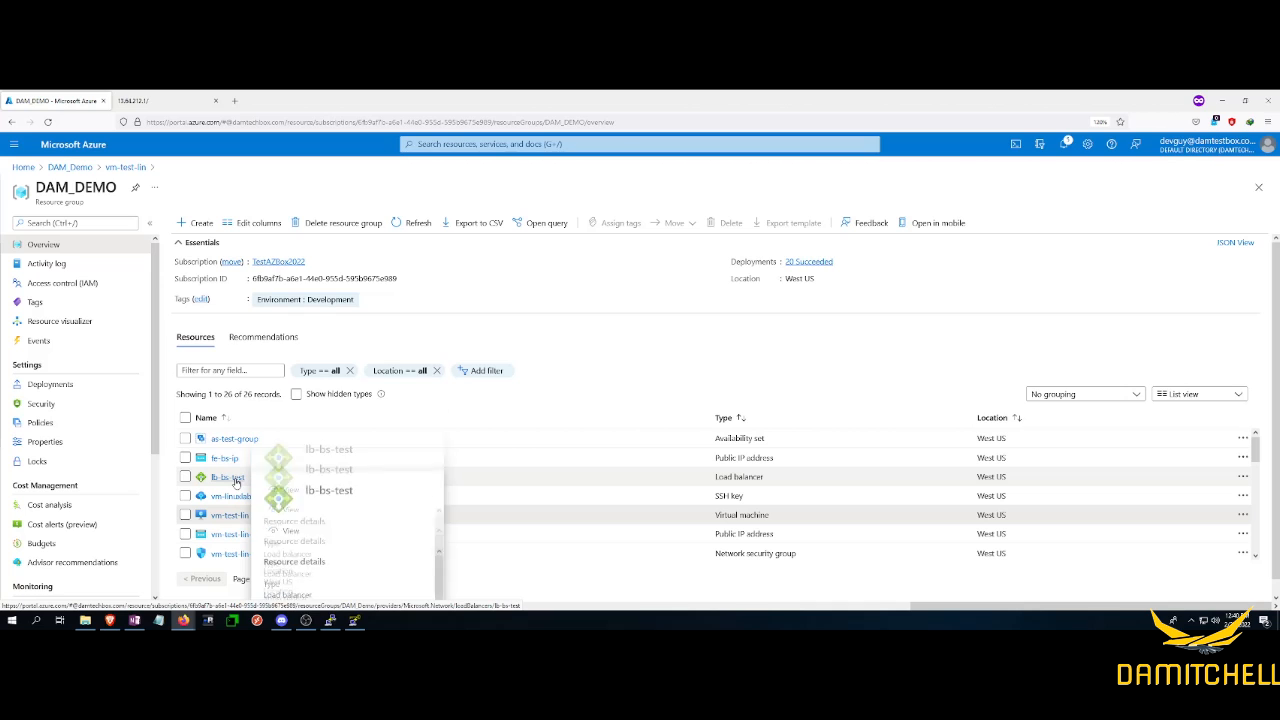
left_click(236, 480)
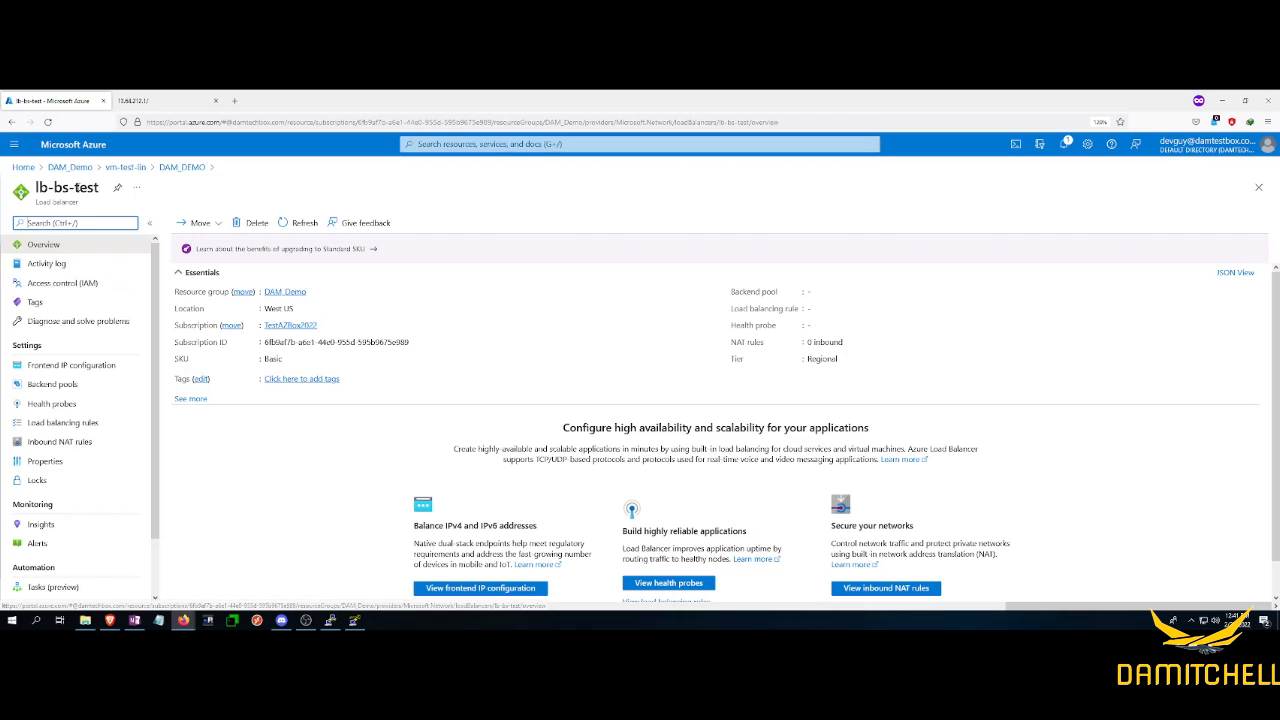
left_click(68, 404)
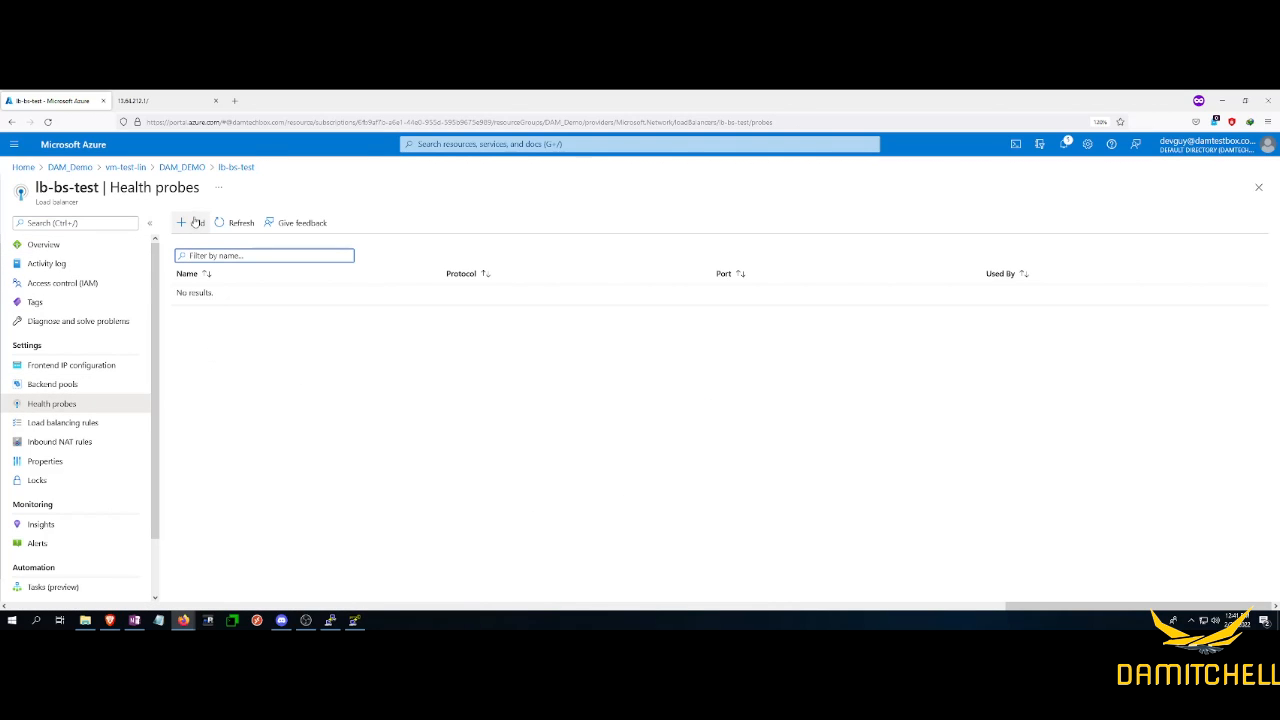
left_click(194, 221)
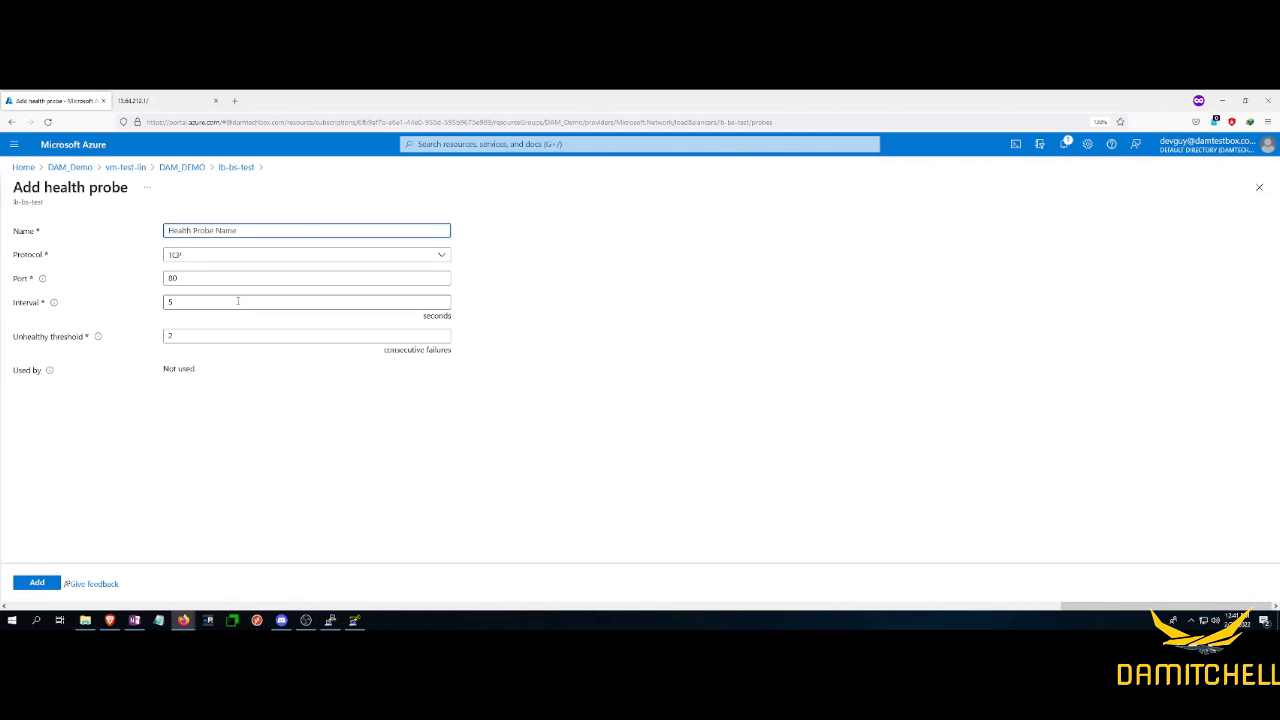
type("hp-test-HTTP")
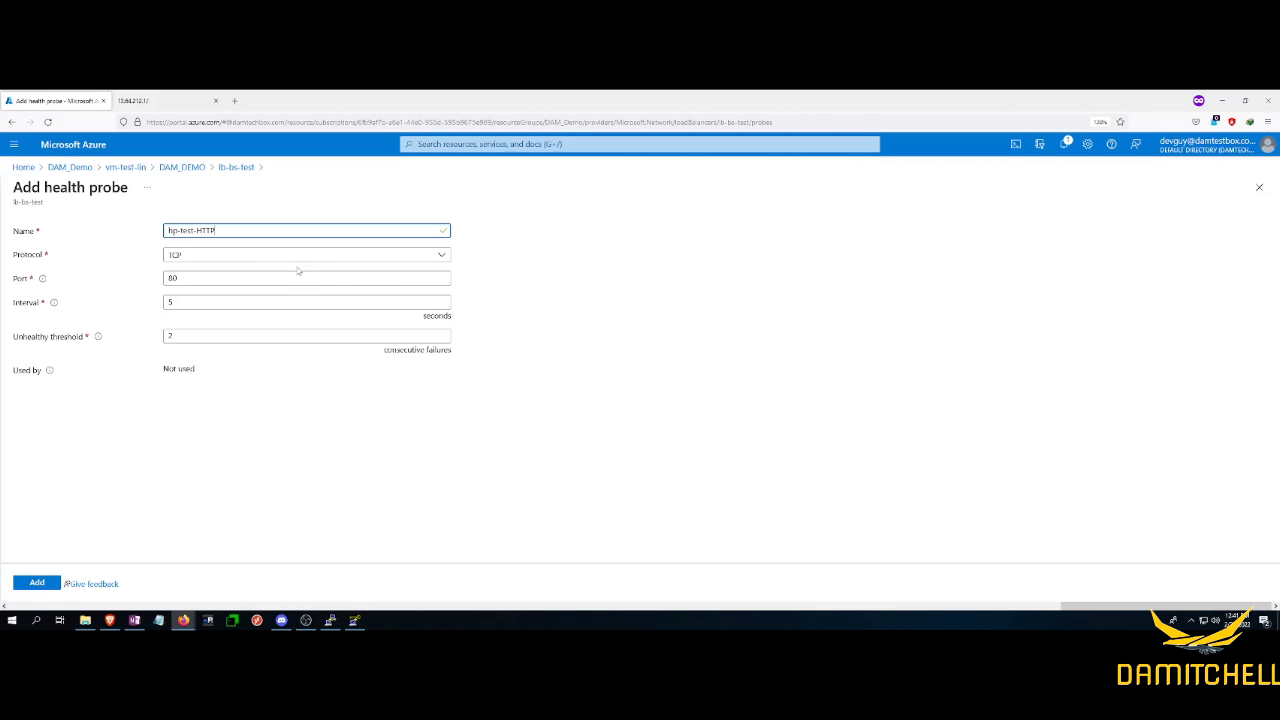
left_click(331, 257)
left_click(283, 286)
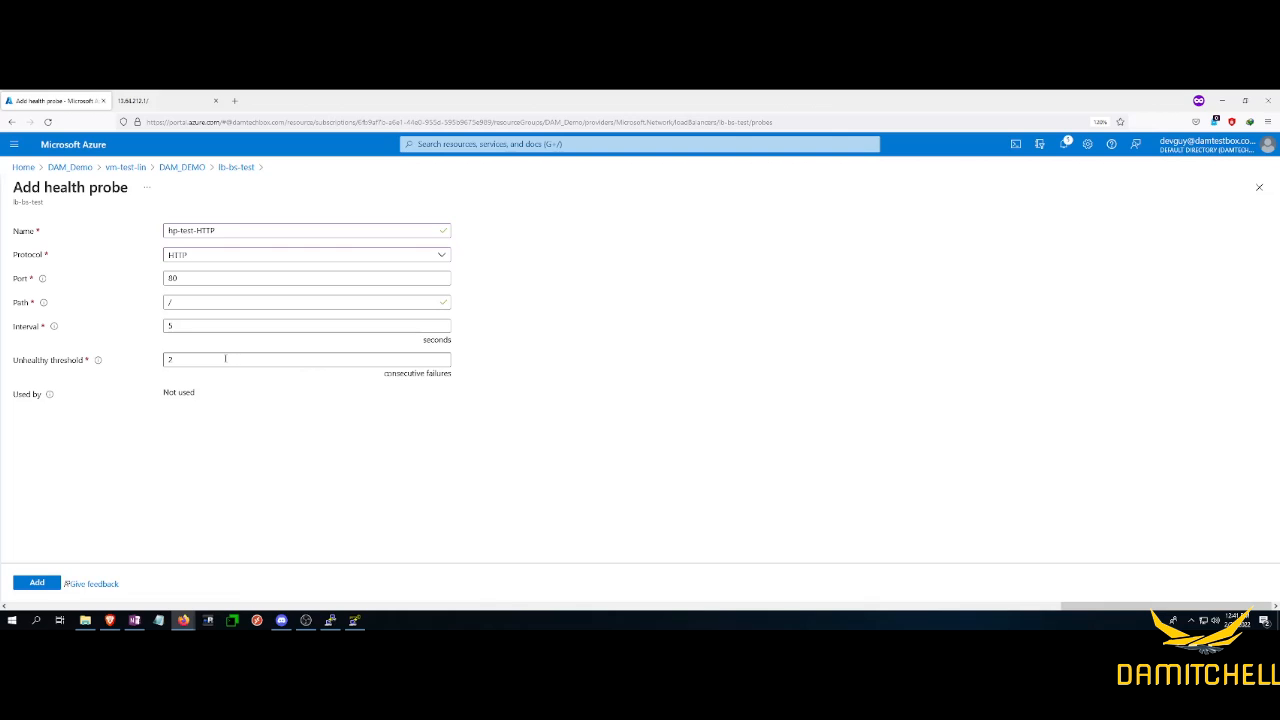
Set the health probe's interval to 10 seconds and add the probe to the load balancer
left_click_drag(207, 358, 140, 357)
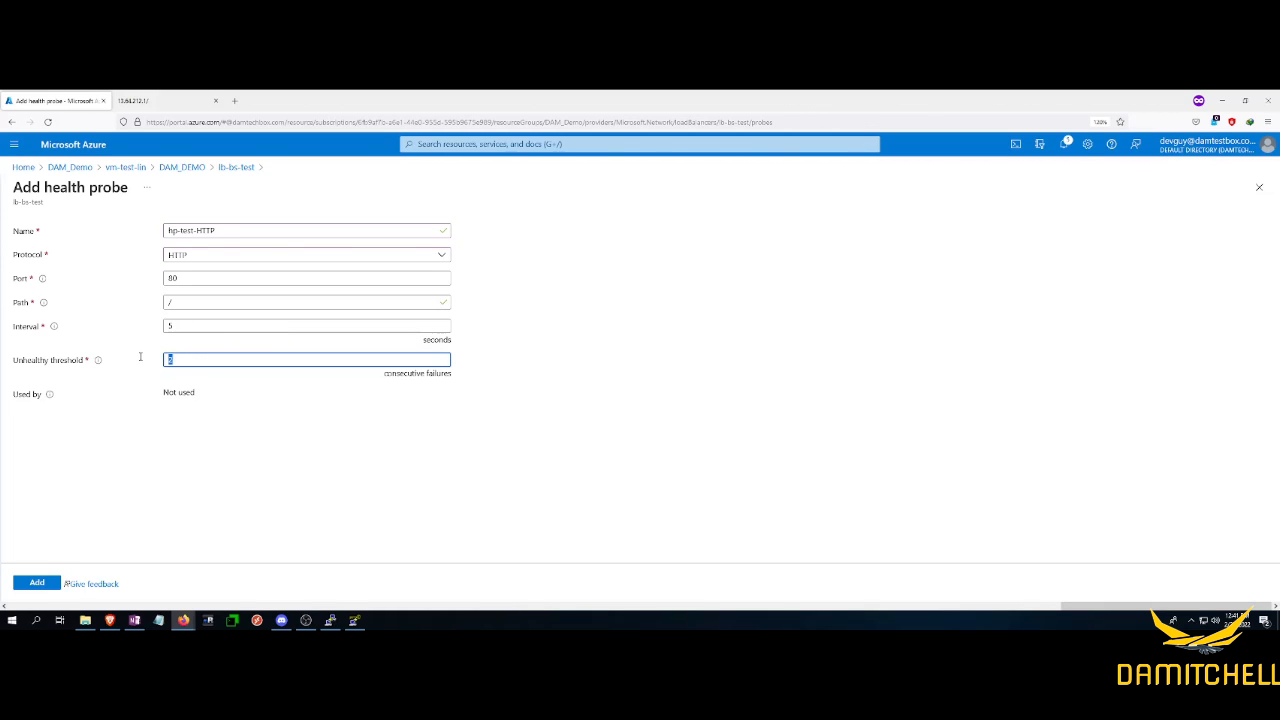
left_click(534, 478)
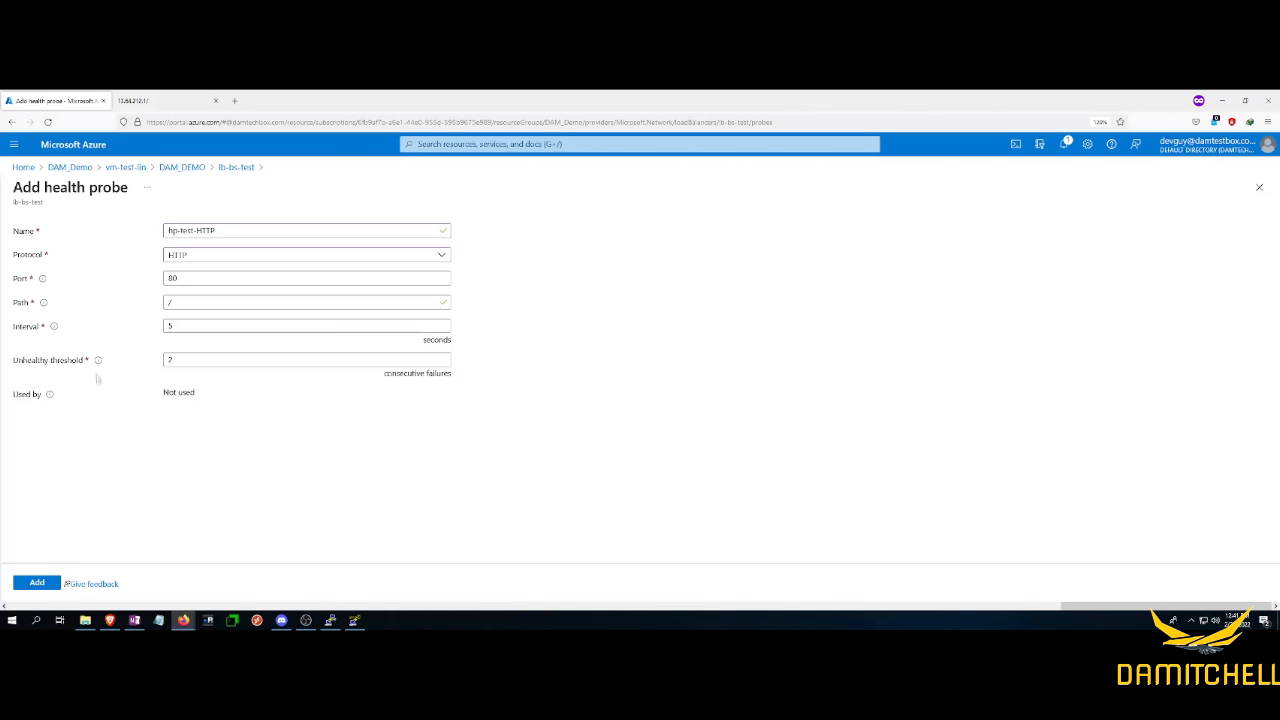
double_click(187, 326)
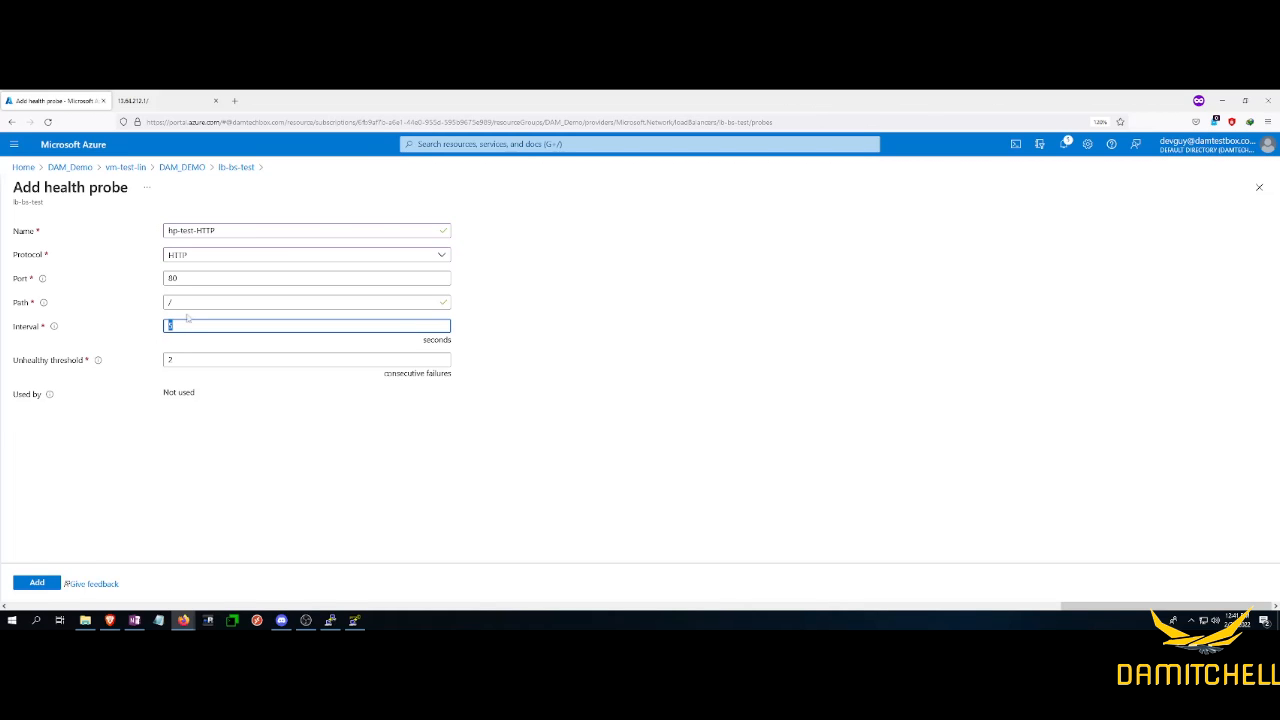
double_click(187, 303)
left_click(165, 317)
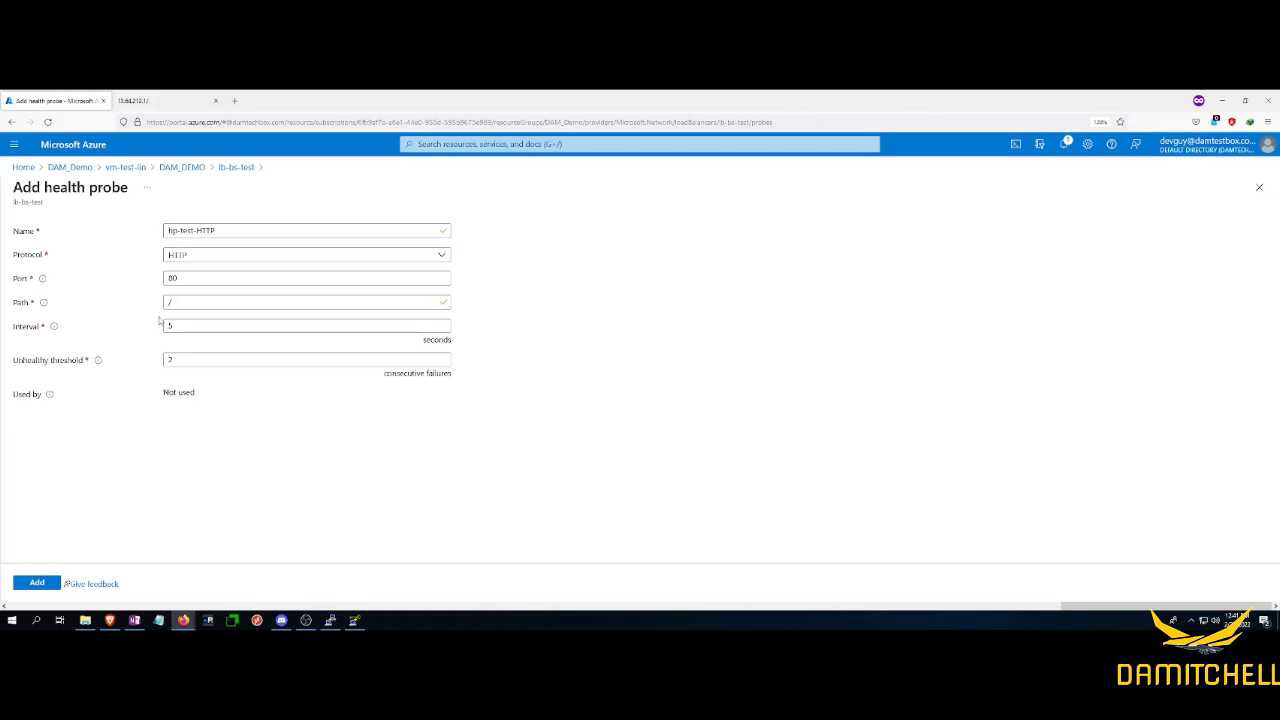
double_click(190, 326)
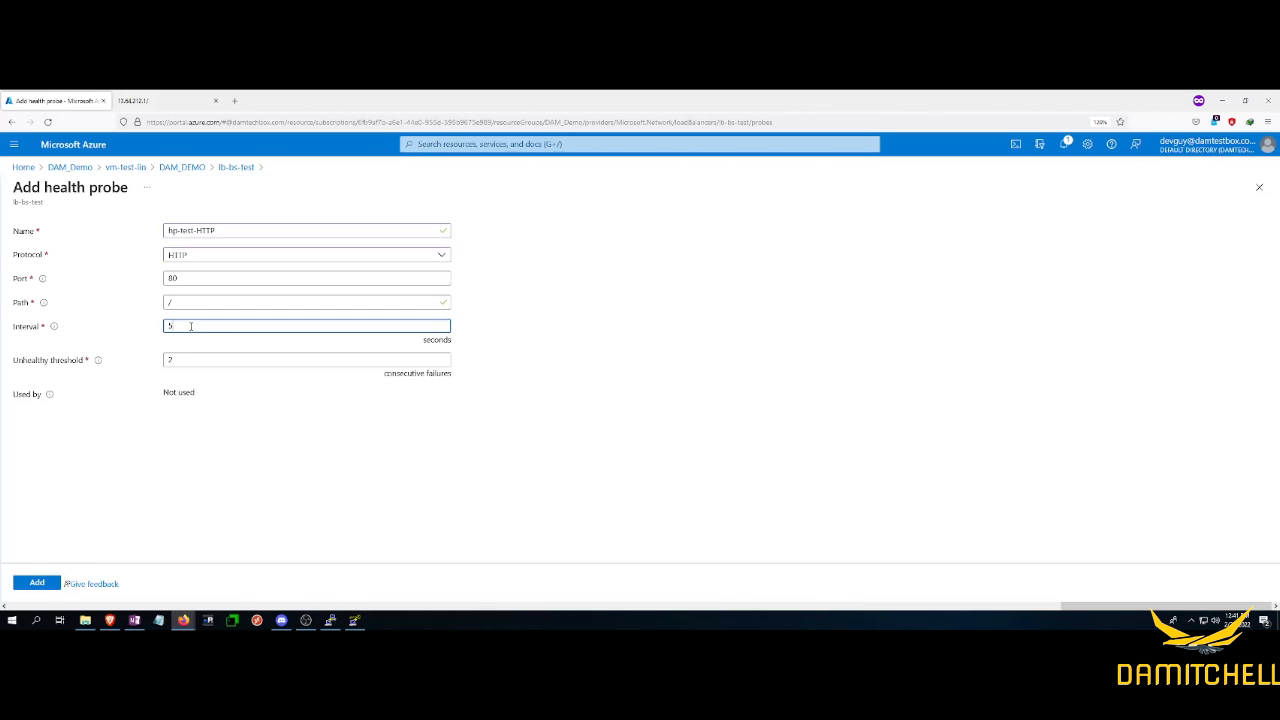
left_click_drag(190, 326, 157, 326)
left_click(217, 460)
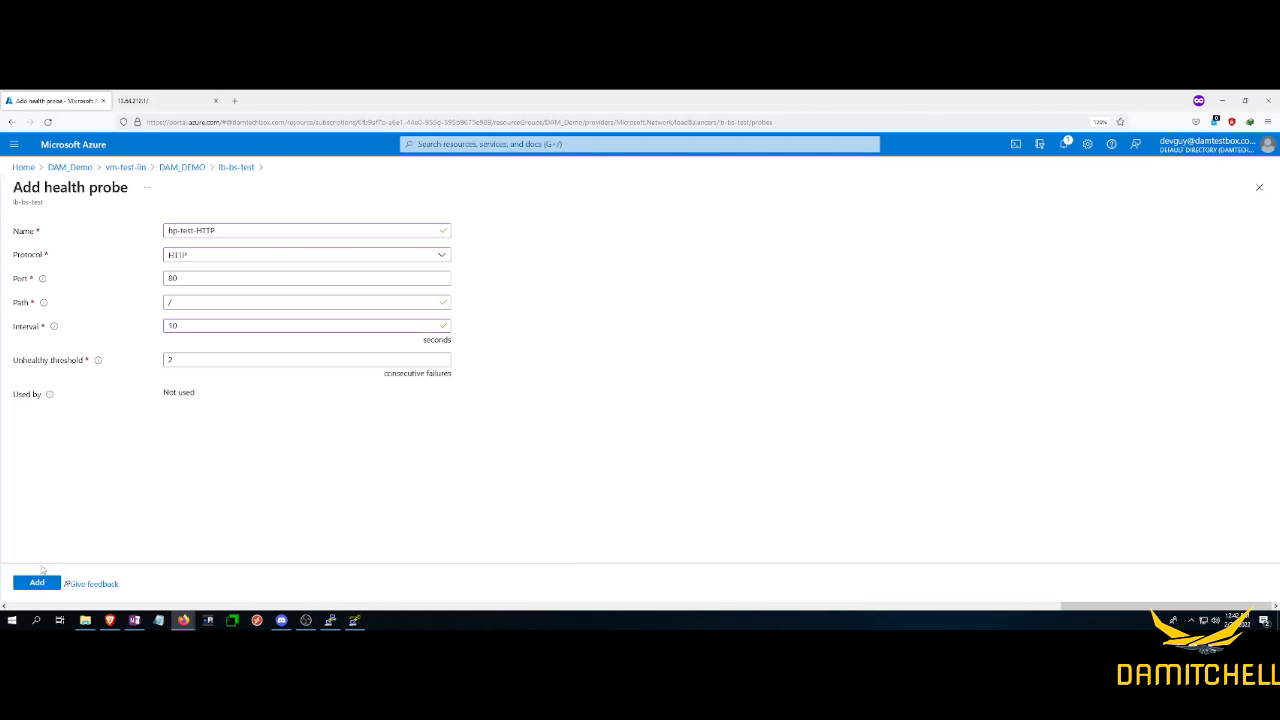
left_click(37, 583)
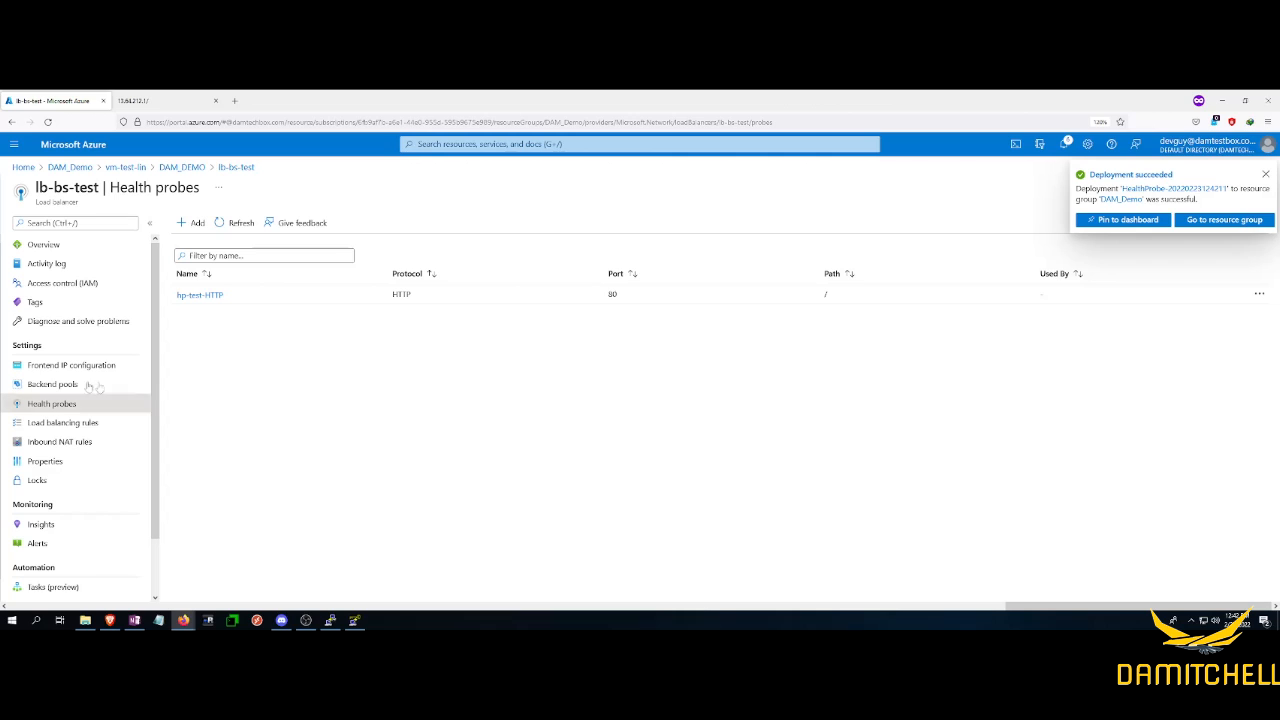
Start a backend pool named be-test on virtual network vn-lab, associate it with virtual machines, and open the machine selection
left_click(62, 384)
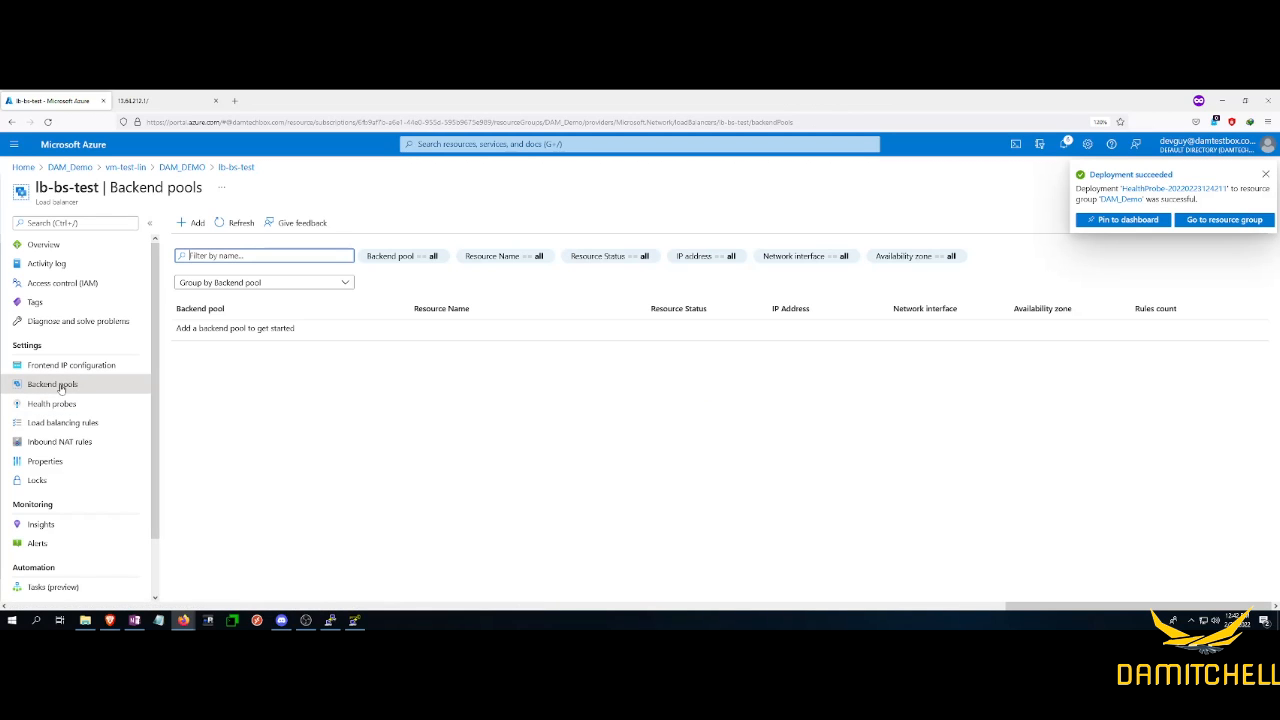
left_click(197, 223)
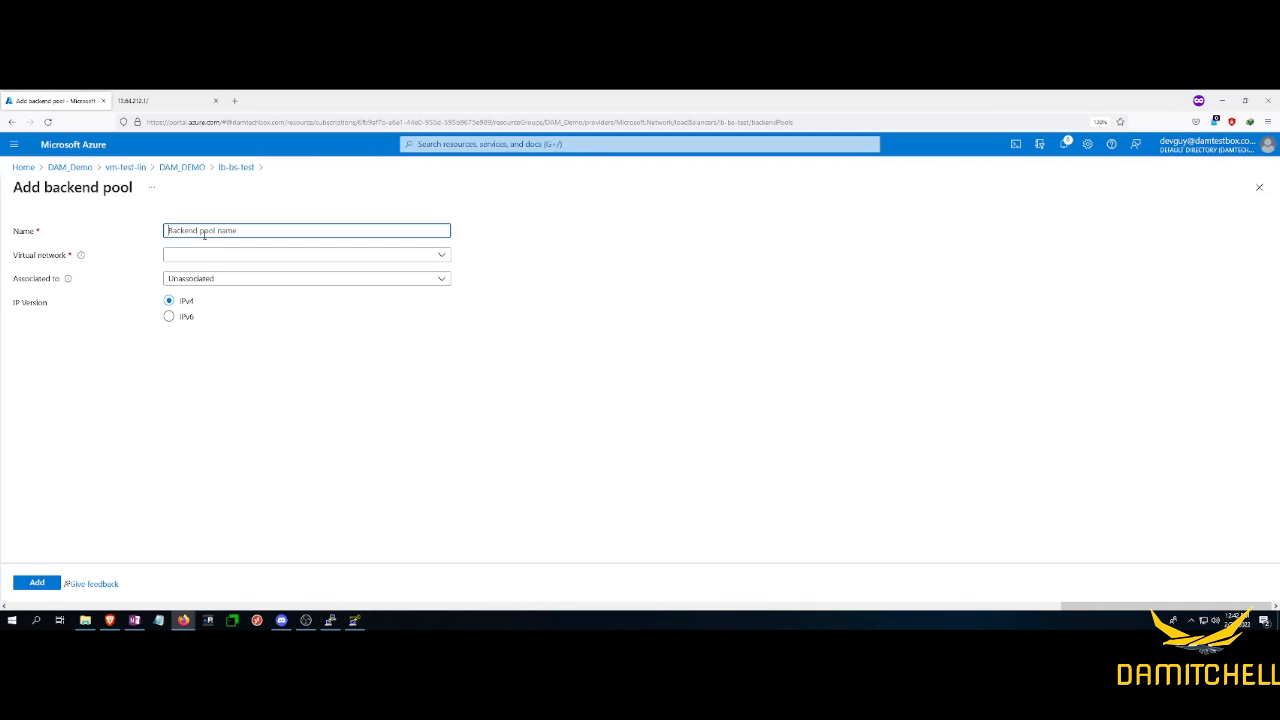
type("b")
left_click(212, 257)
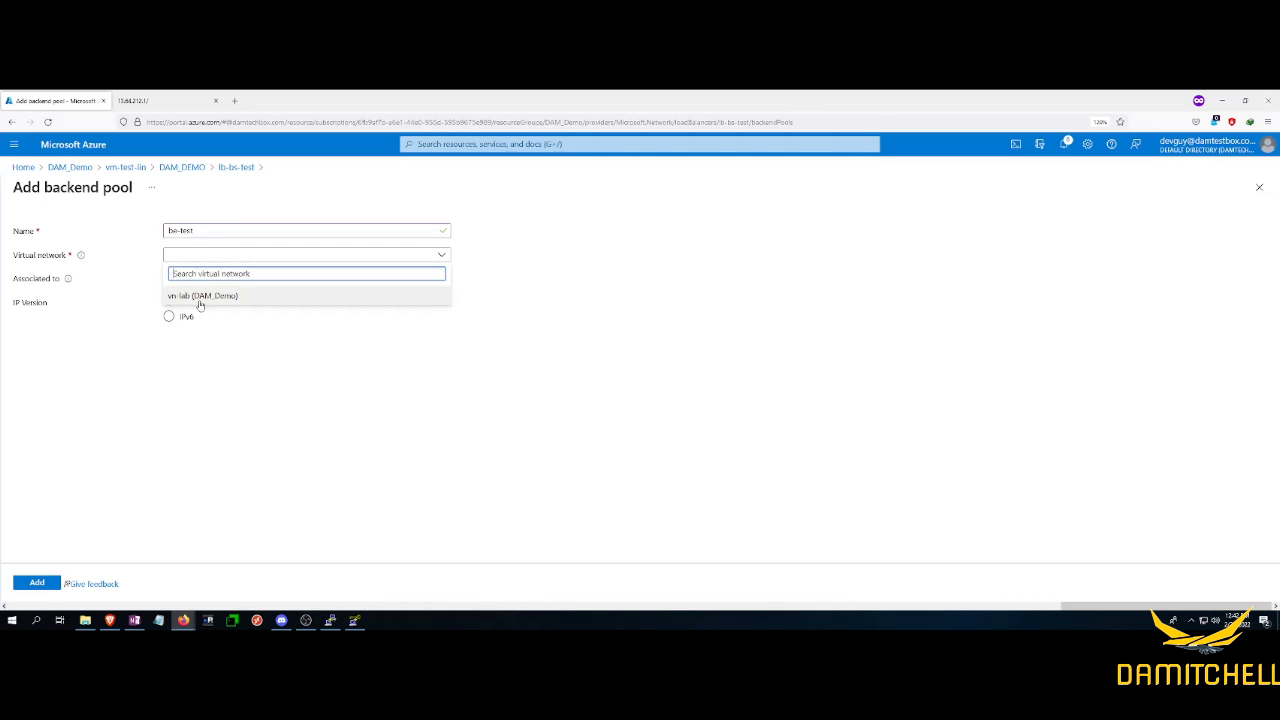
left_click(198, 297)
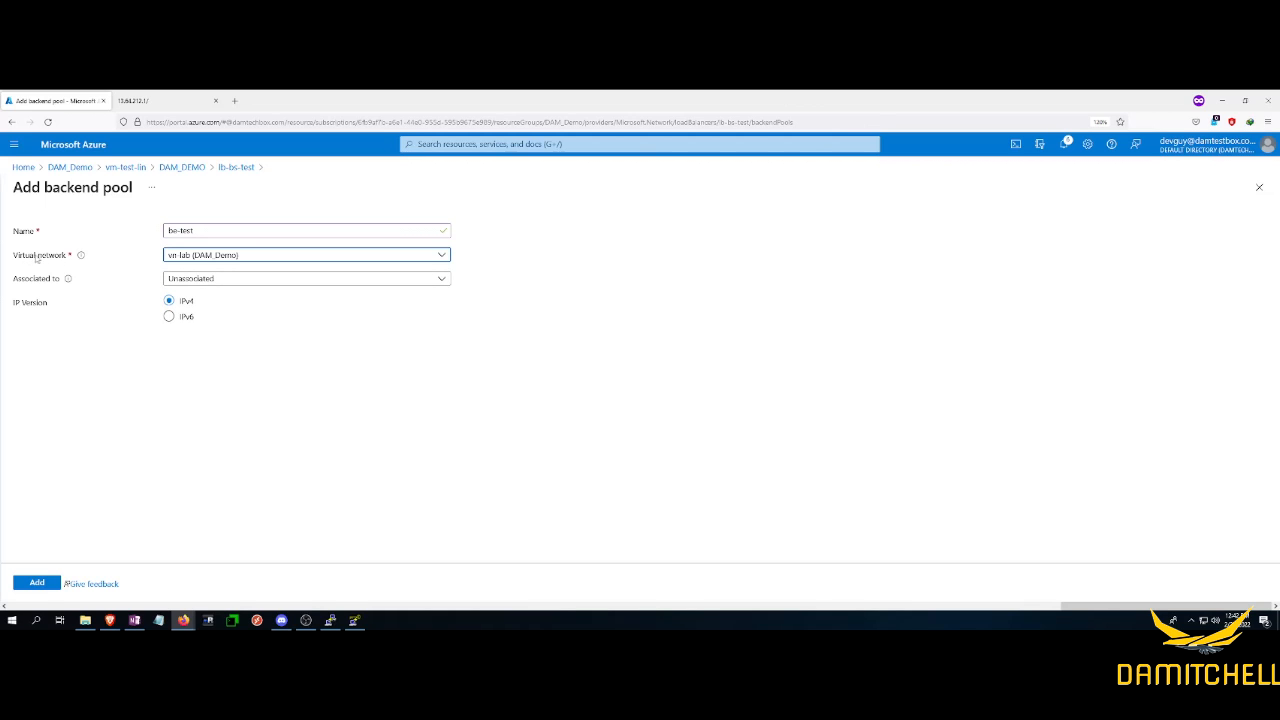
left_click(166, 281)
left_click(198, 316)
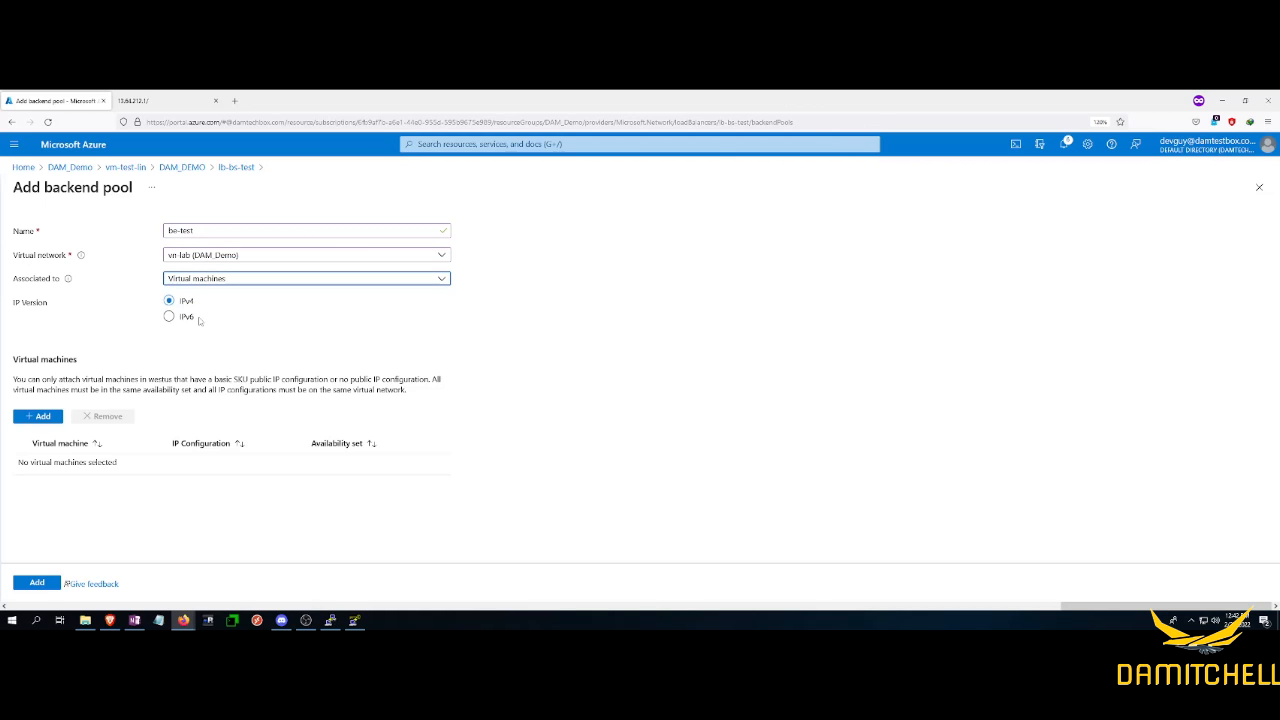
left_click(330, 279)
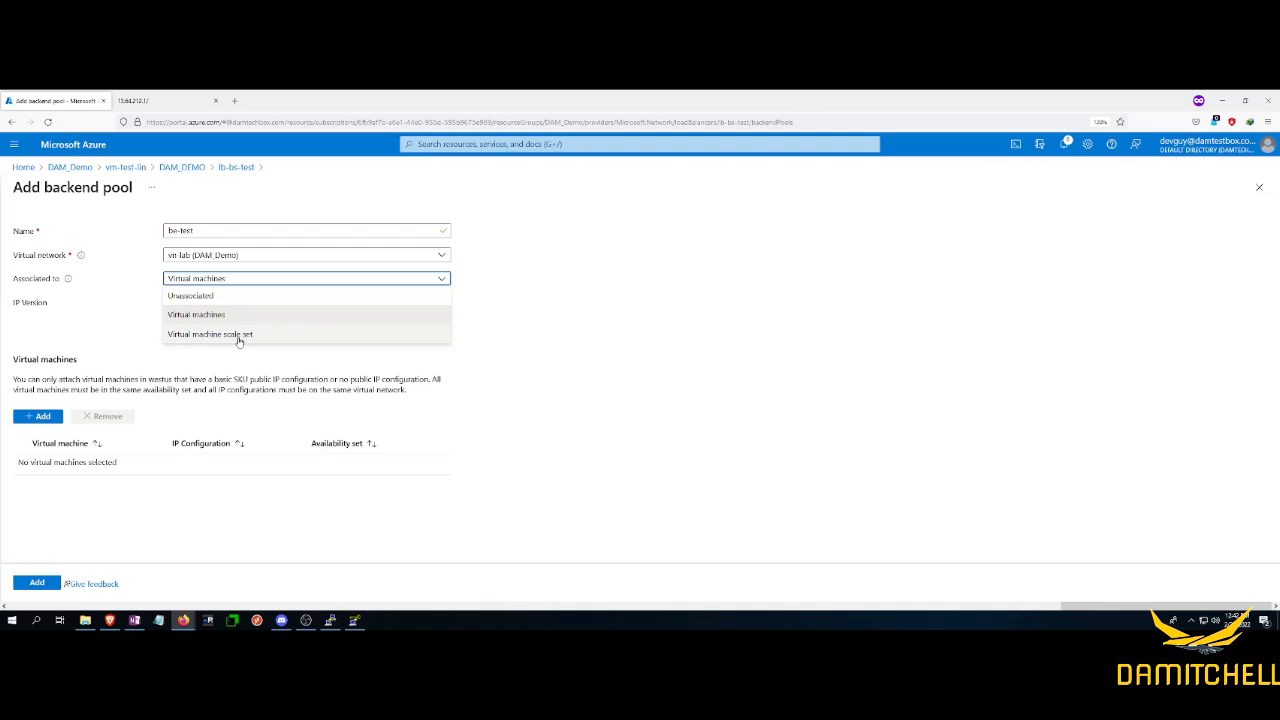
left_click(600, 284)
left_click(43, 416)
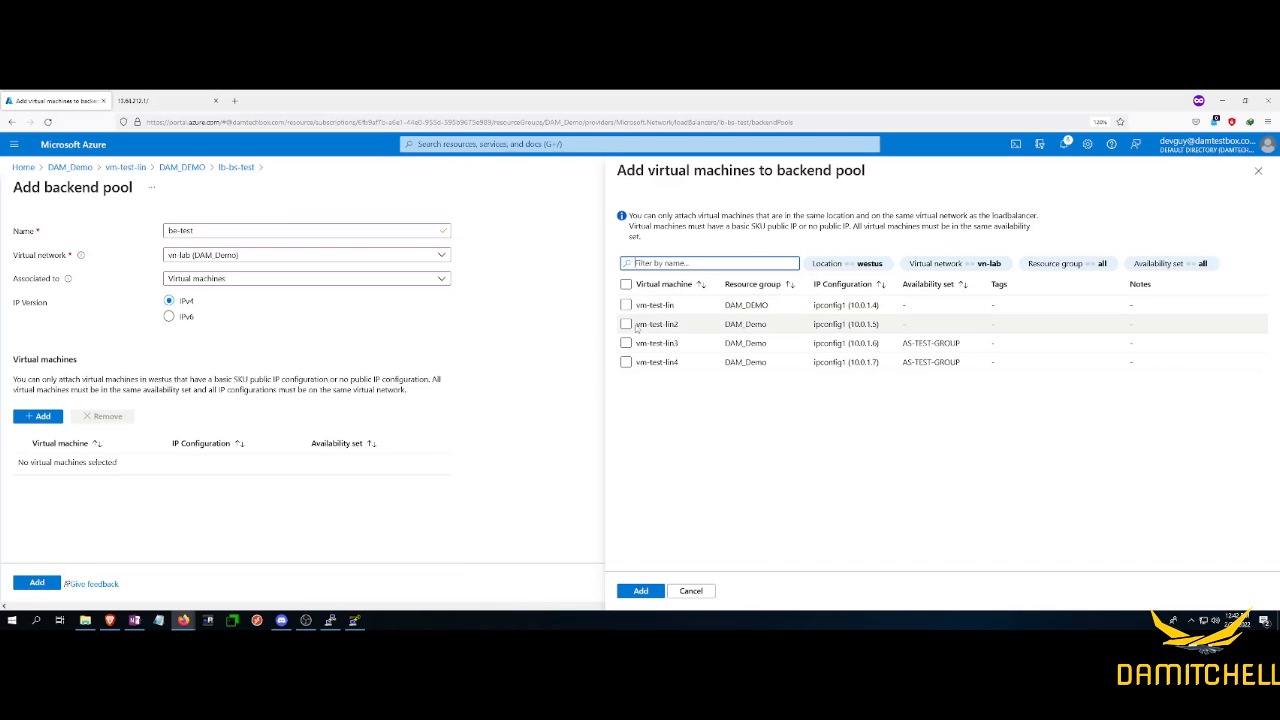
Try selecting vm-test-lin and vm-test-lin2 one after the other for the backend pool, clearing each selection
left_click(626, 284)
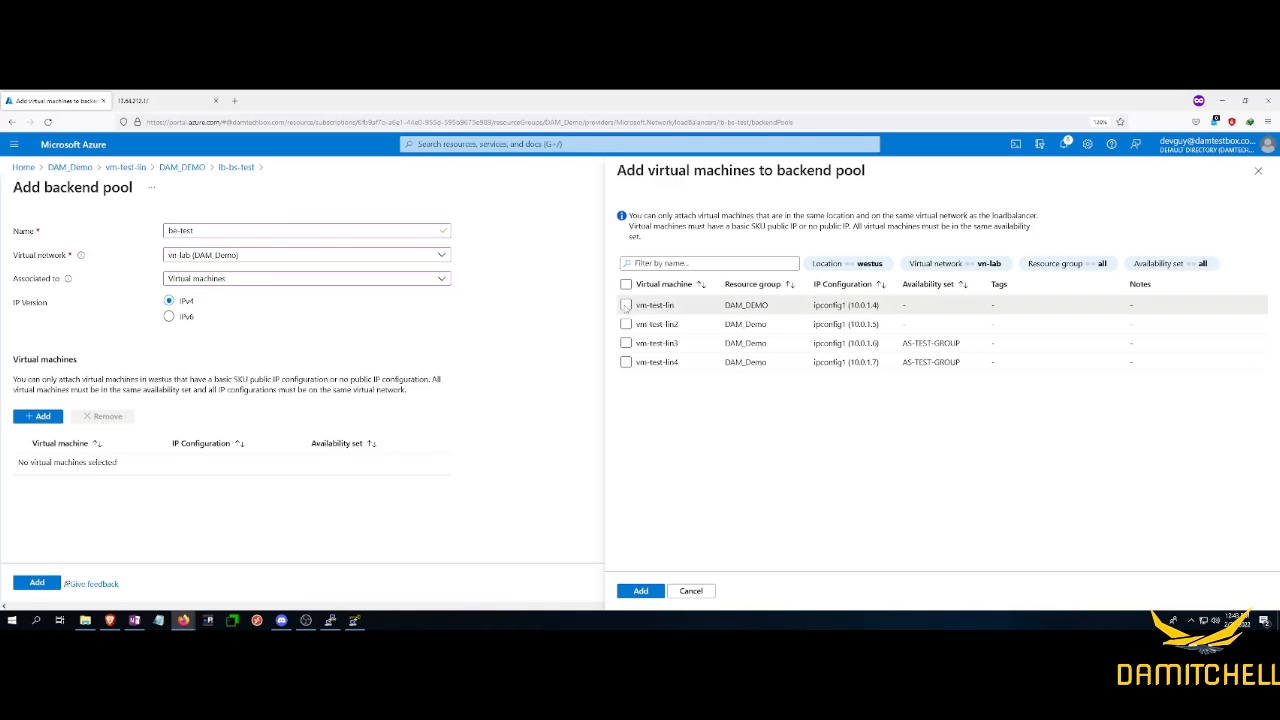
left_click(625, 305)
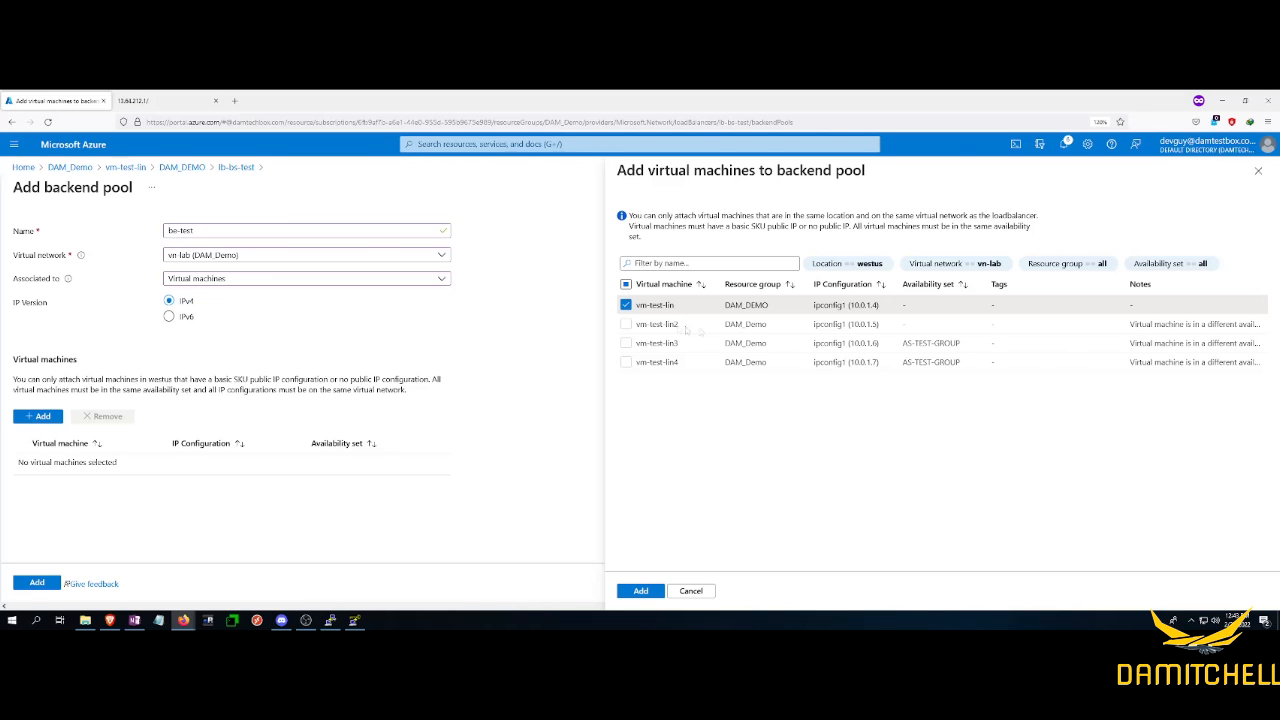
left_click(626, 305)
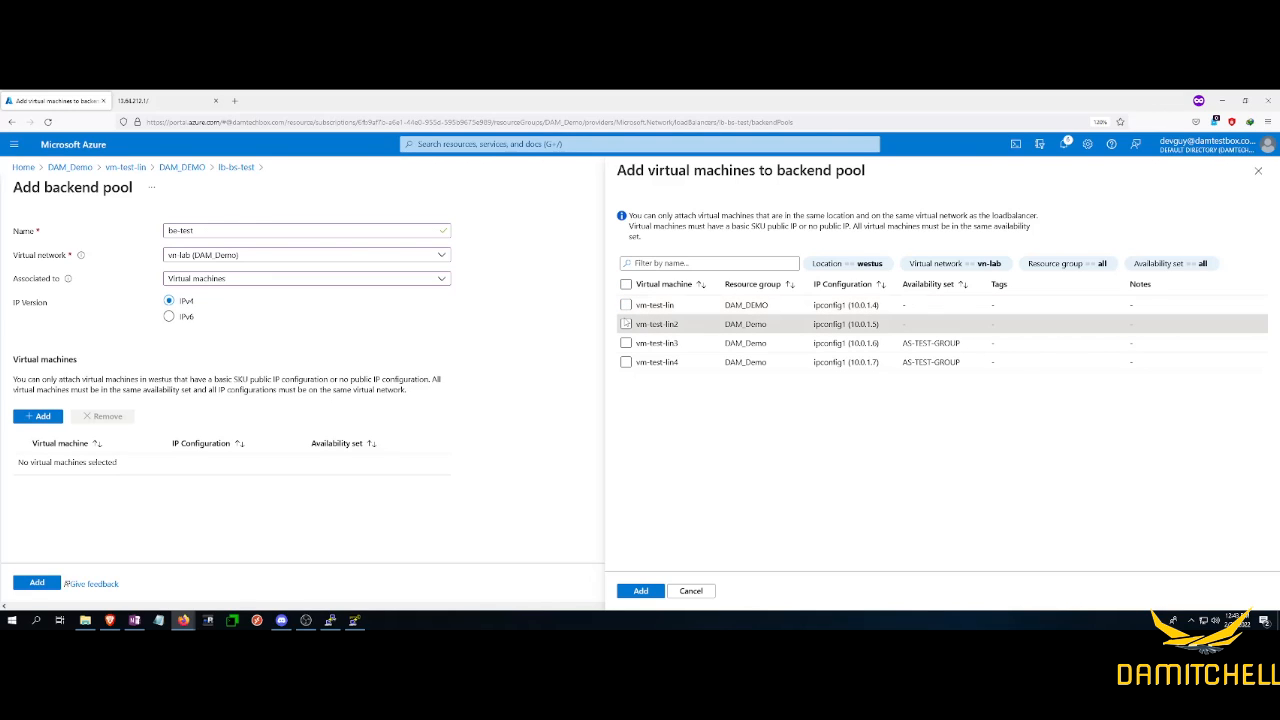
left_click(626, 324)
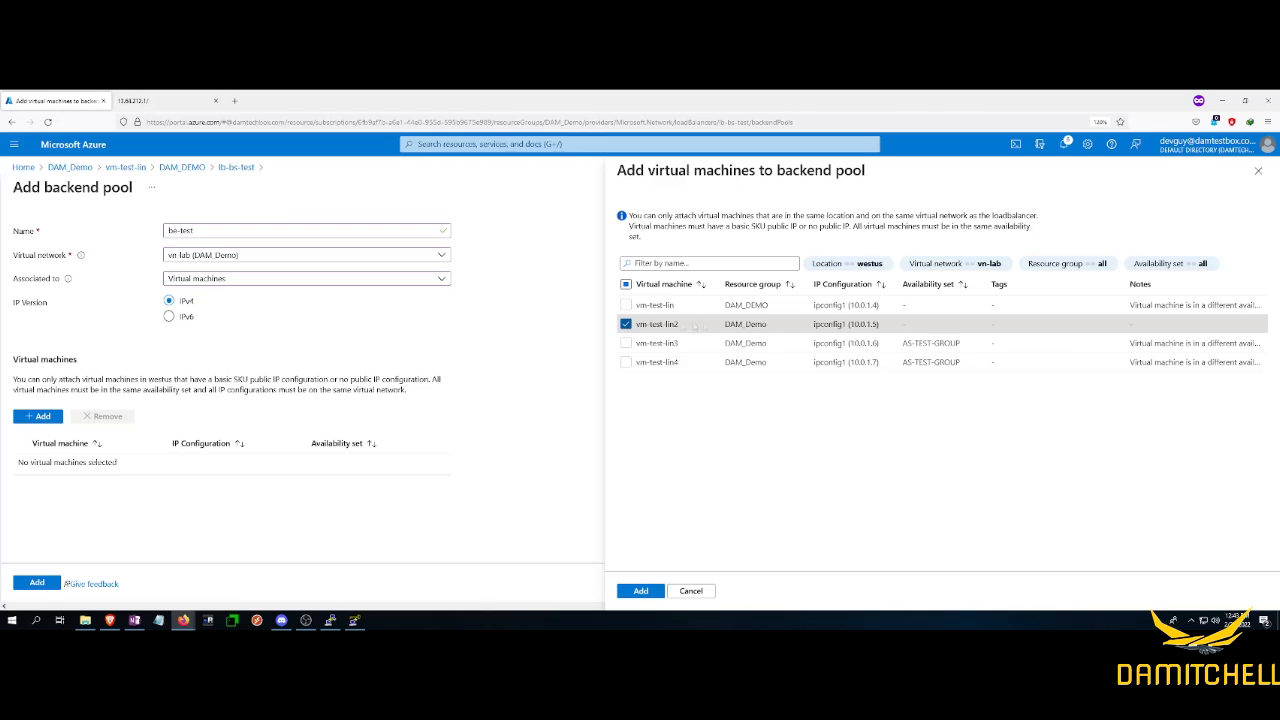
left_click(626, 324)
Try selecting vm-test-lin3 and vm-test-lin4 together from the AS-TEST-GROUP availability set, and clear both
left_click(626, 343)
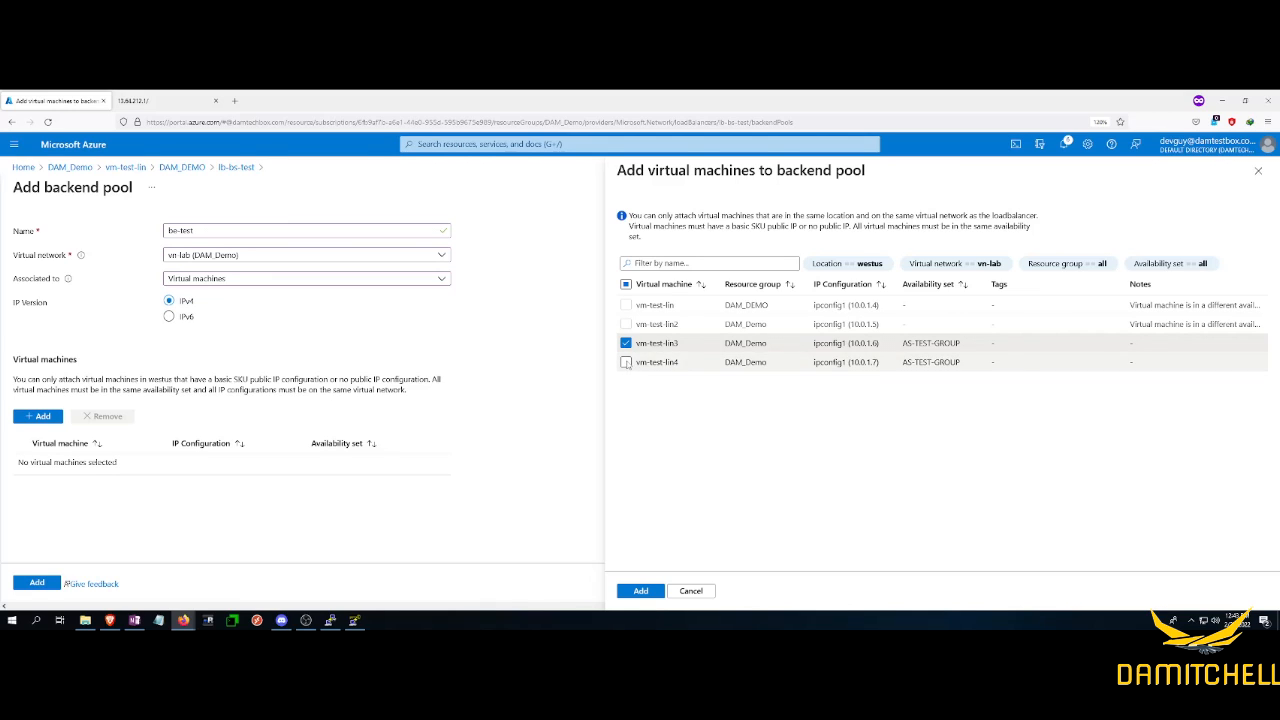
left_click(626, 362)
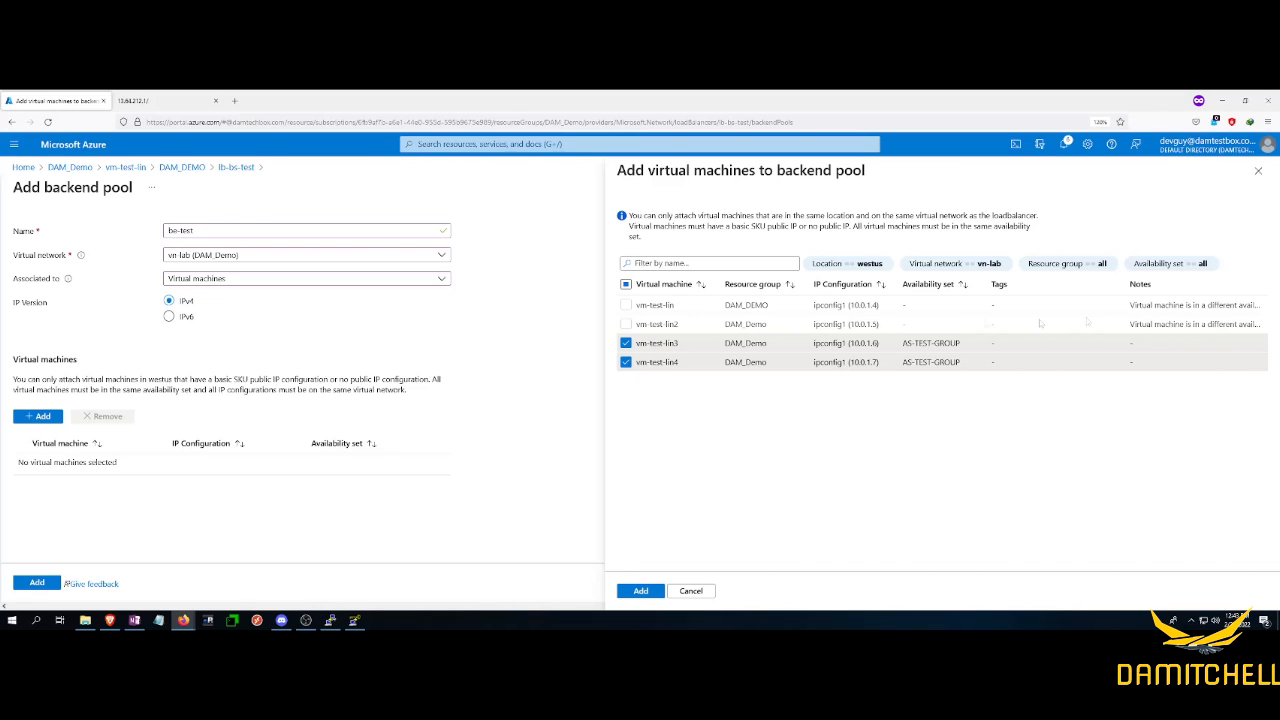
left_click(626, 343)
left_click(626, 343)
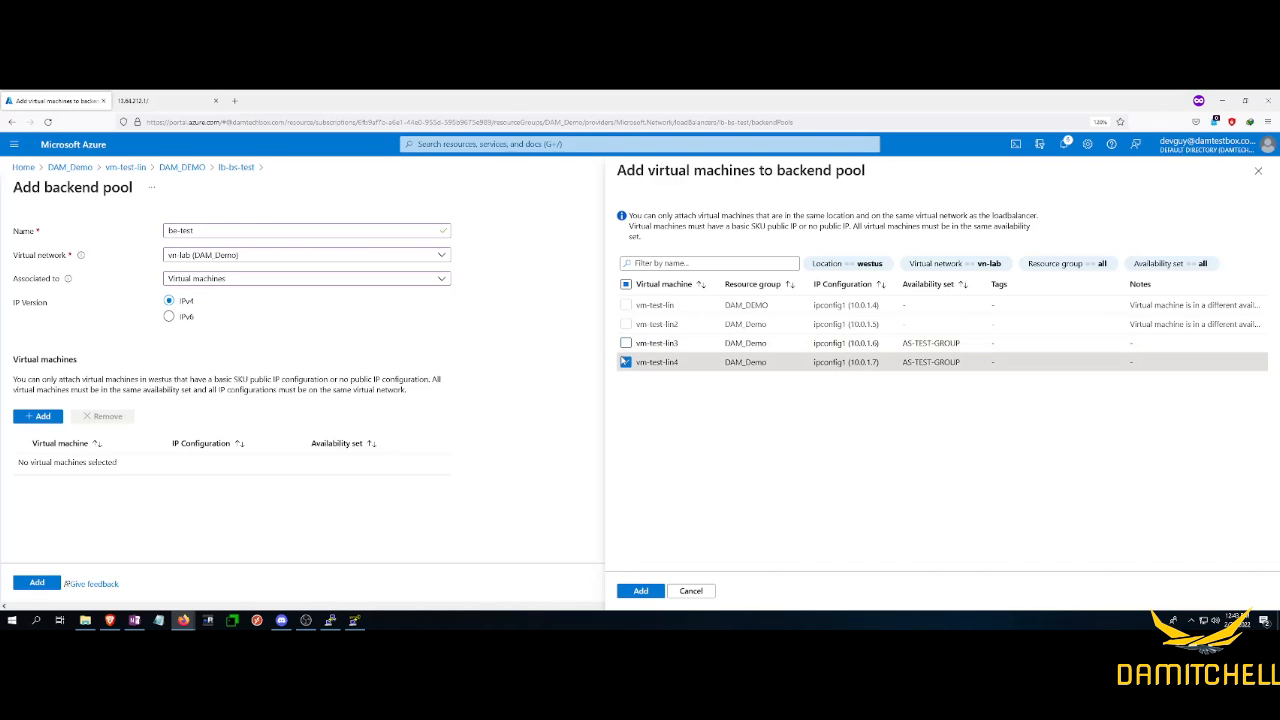
left_click(626, 362)
Select vm-test-lin for the be-test backend pool and add the pool to the load balancer
left_click(626, 305)
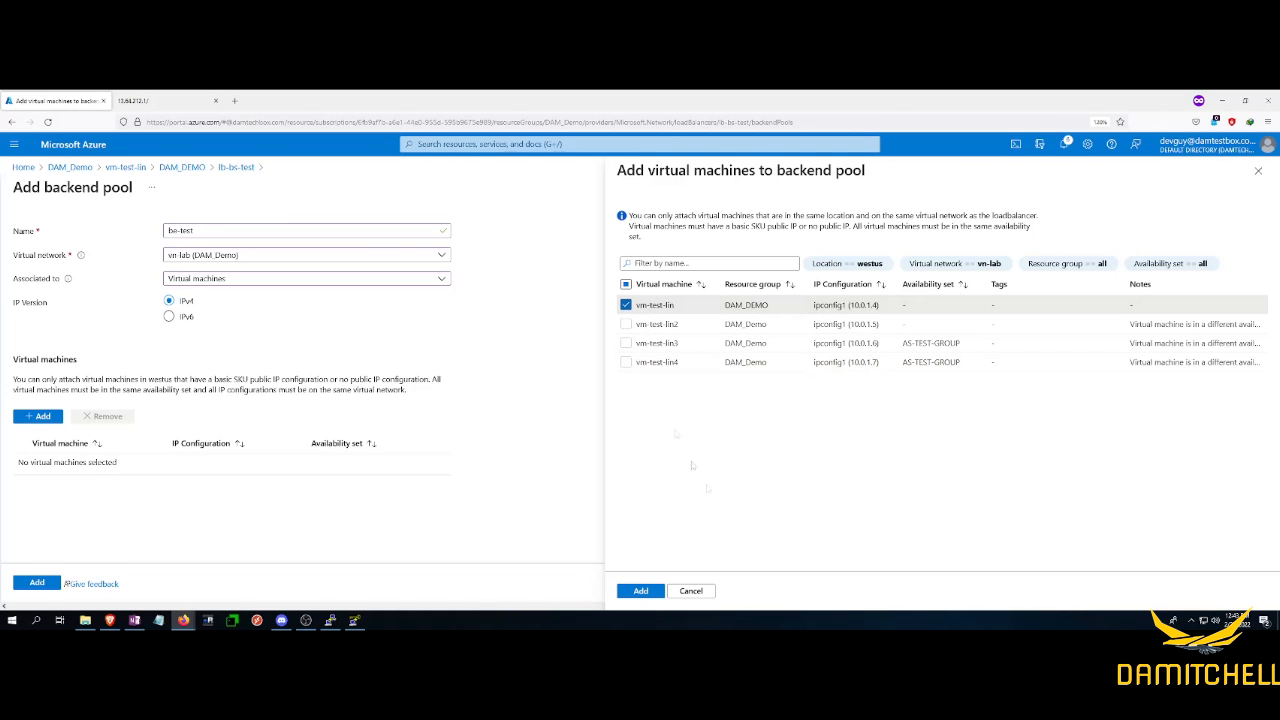
left_click(641, 591)
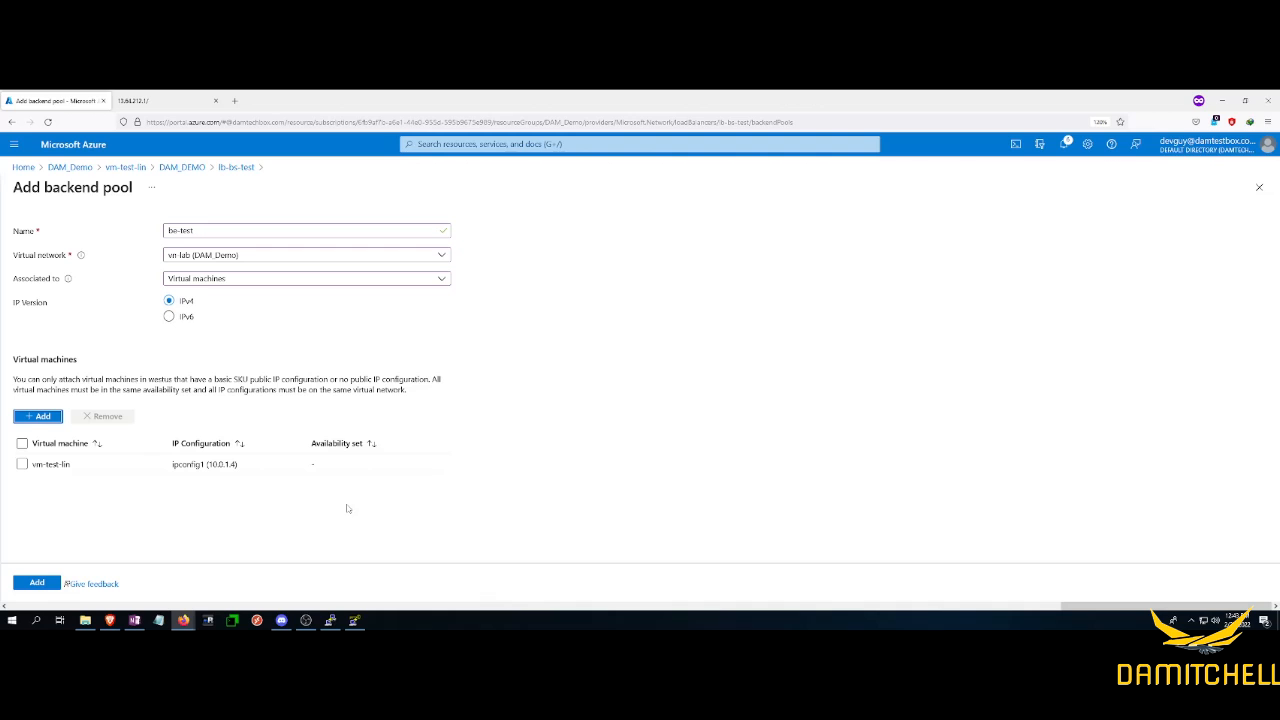
left_click(35, 583)
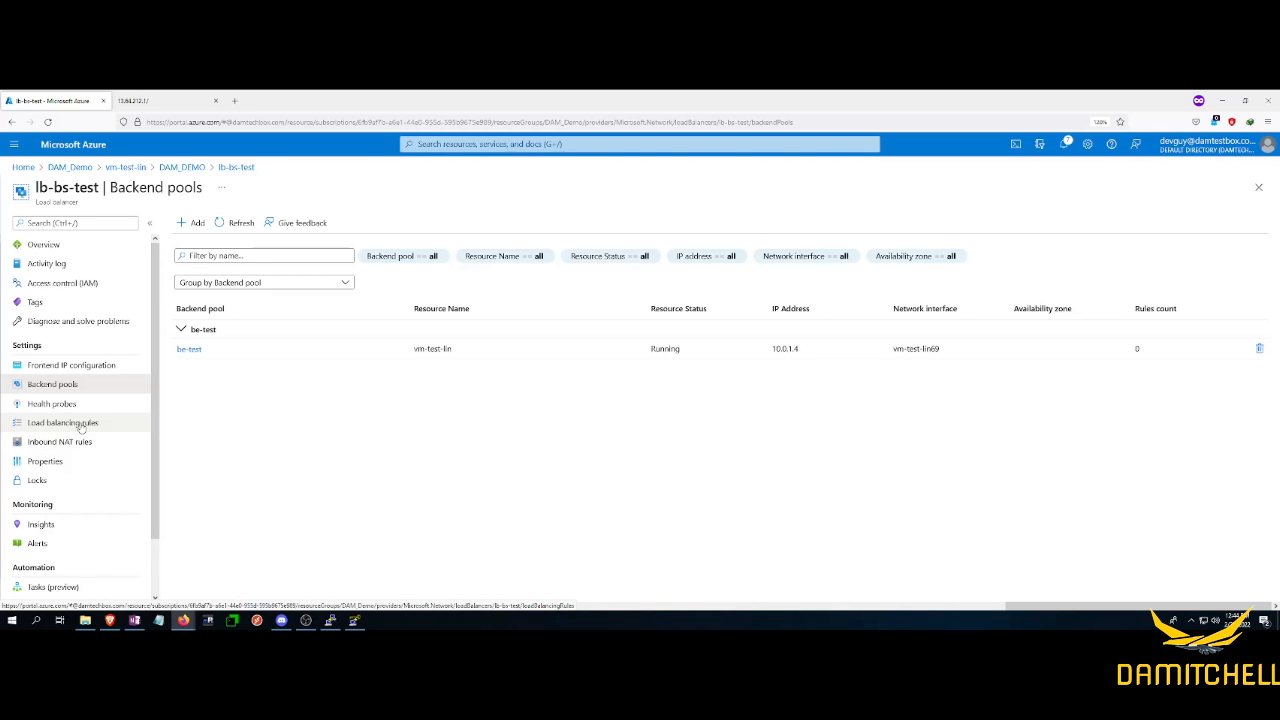
Start a new IPv4 load balancing rule for lb-bs-test and enter the name prefix lbr-
left_click(82, 427)
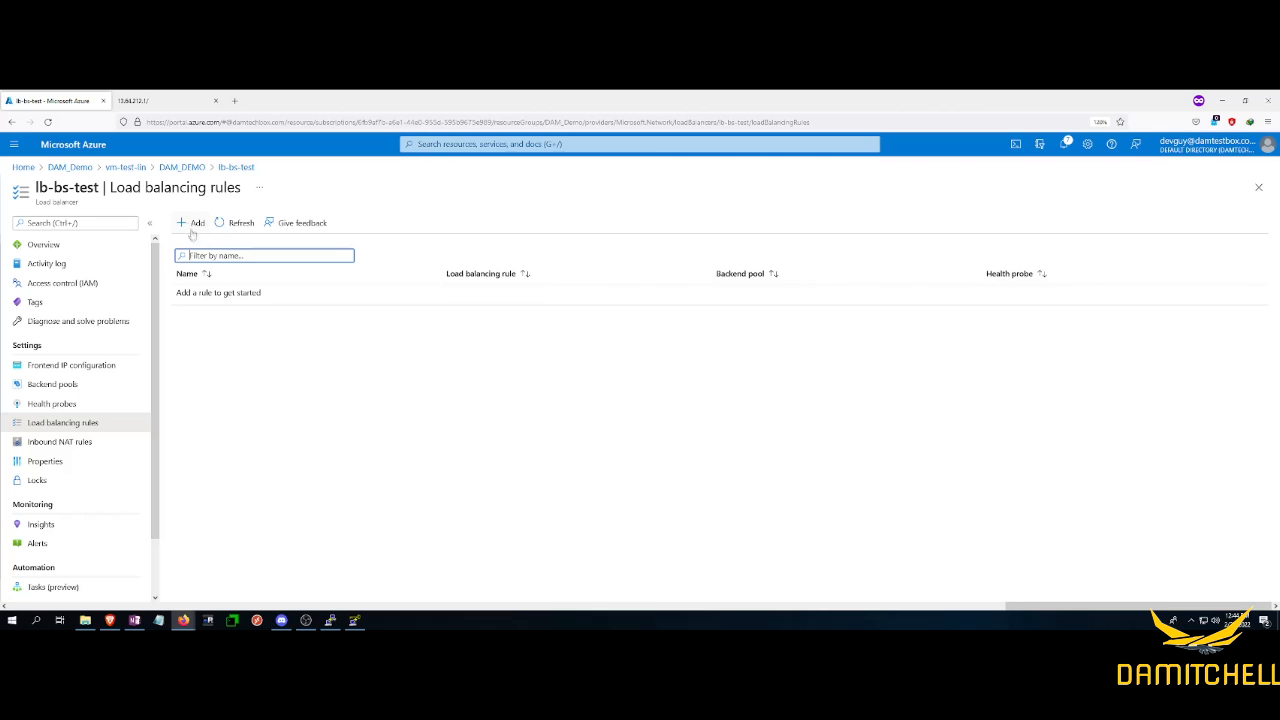
left_click(194, 226)
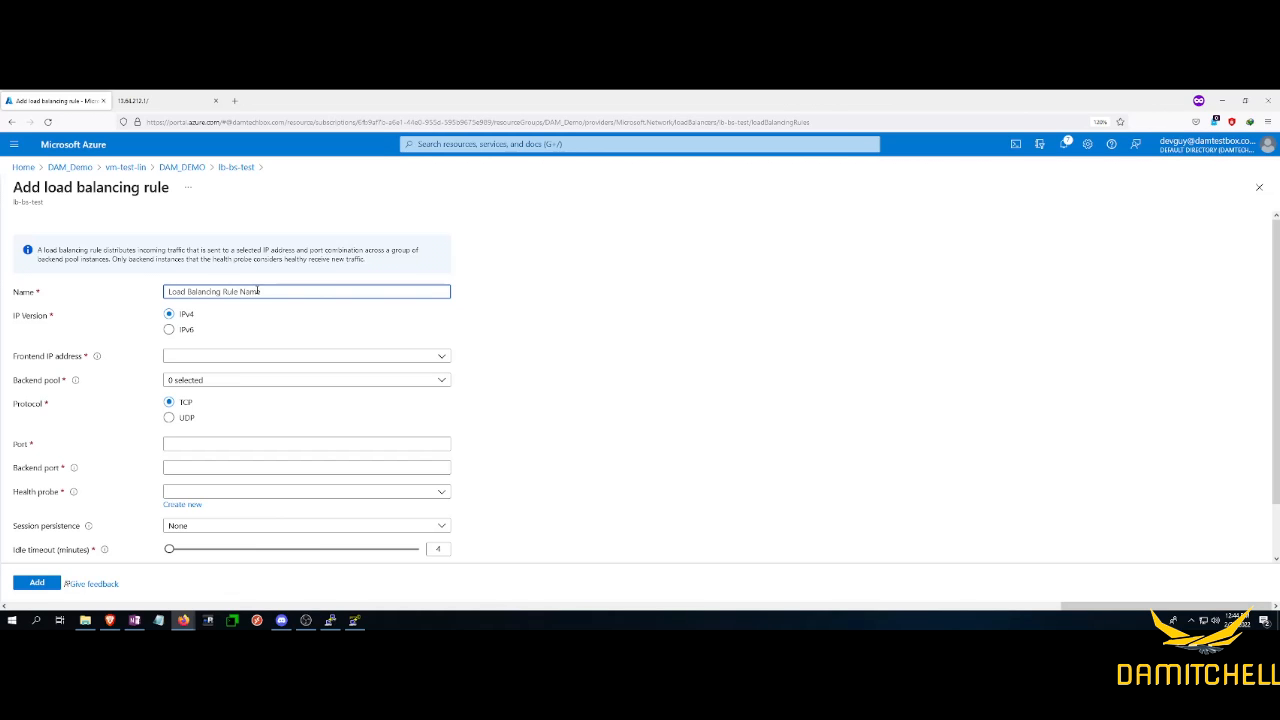
type("lbr-")
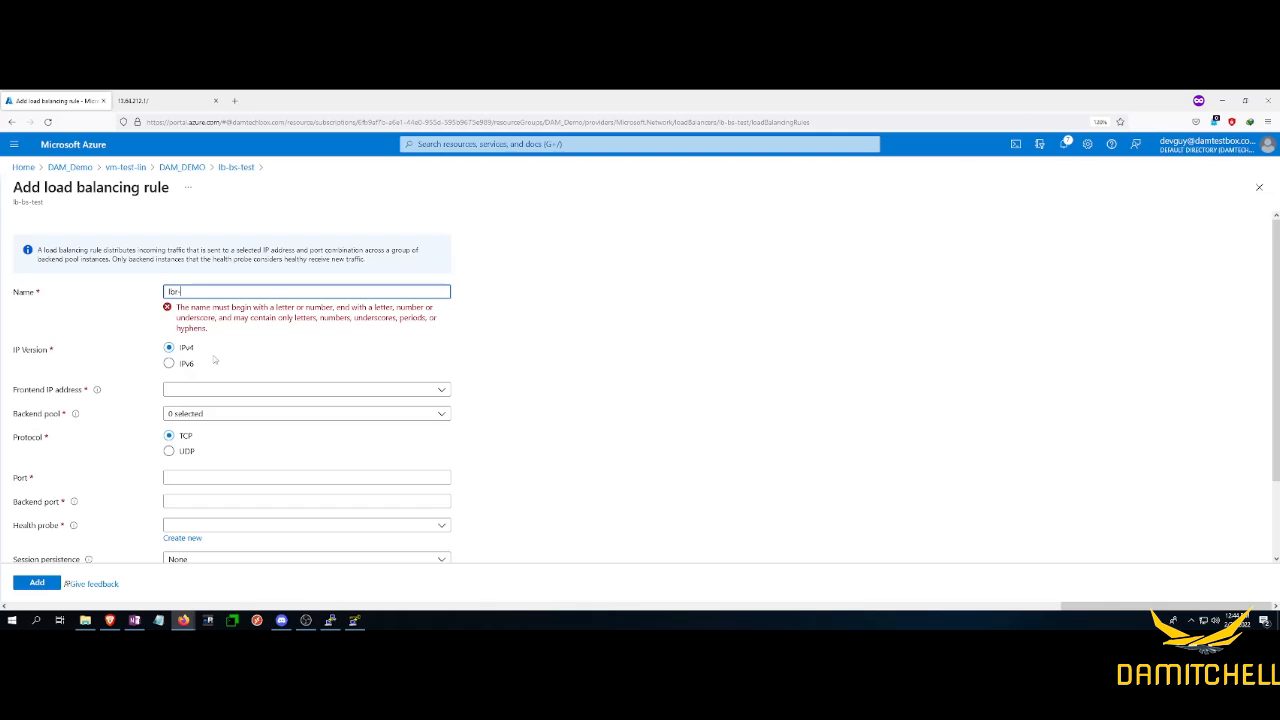
left_click(183, 349)
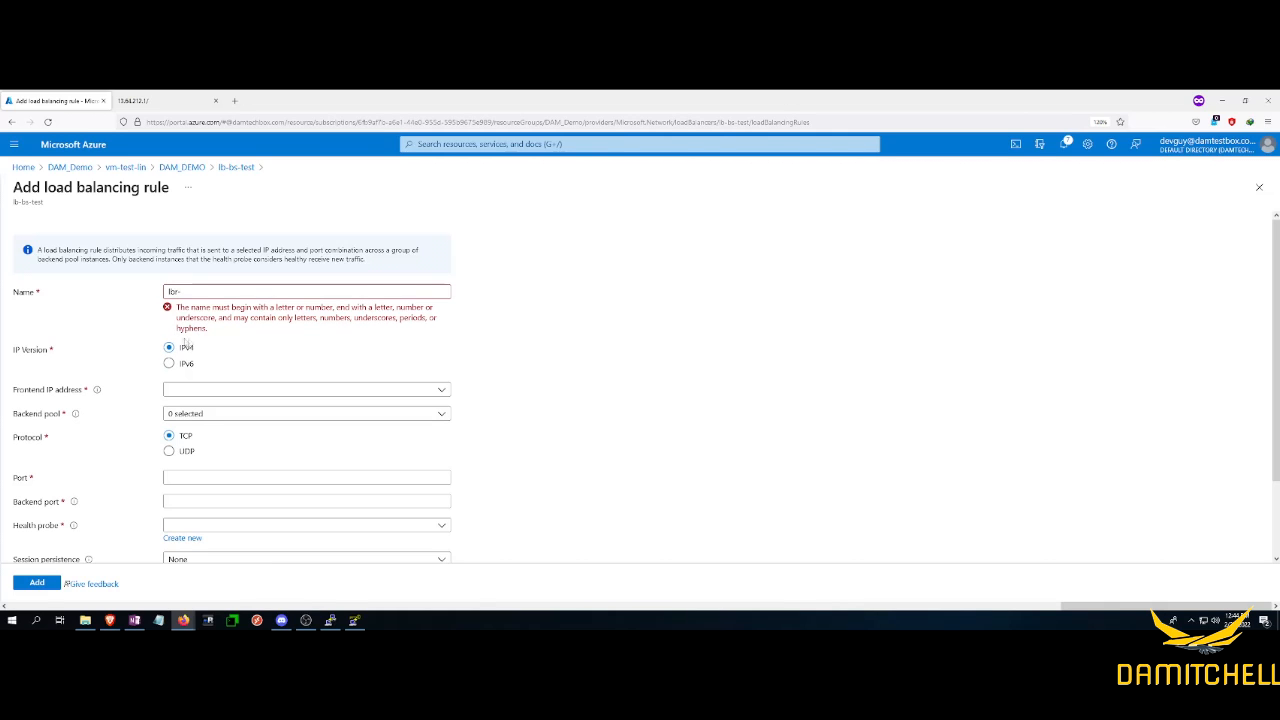
Set the rule's frontend IP address to fe-bs-lb and its backend pool to be-test
left_click(362, 394)
left_click(300, 411)
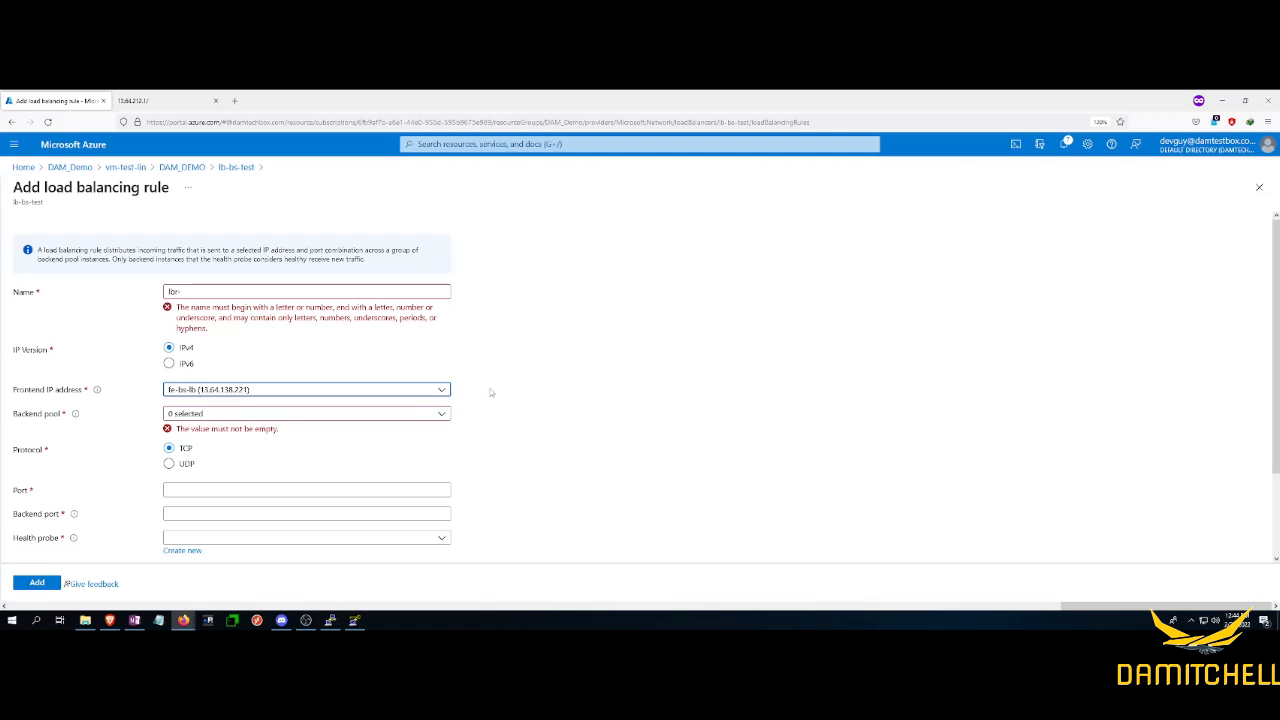
left_click(311, 415)
left_click(199, 467)
left_click(580, 450)
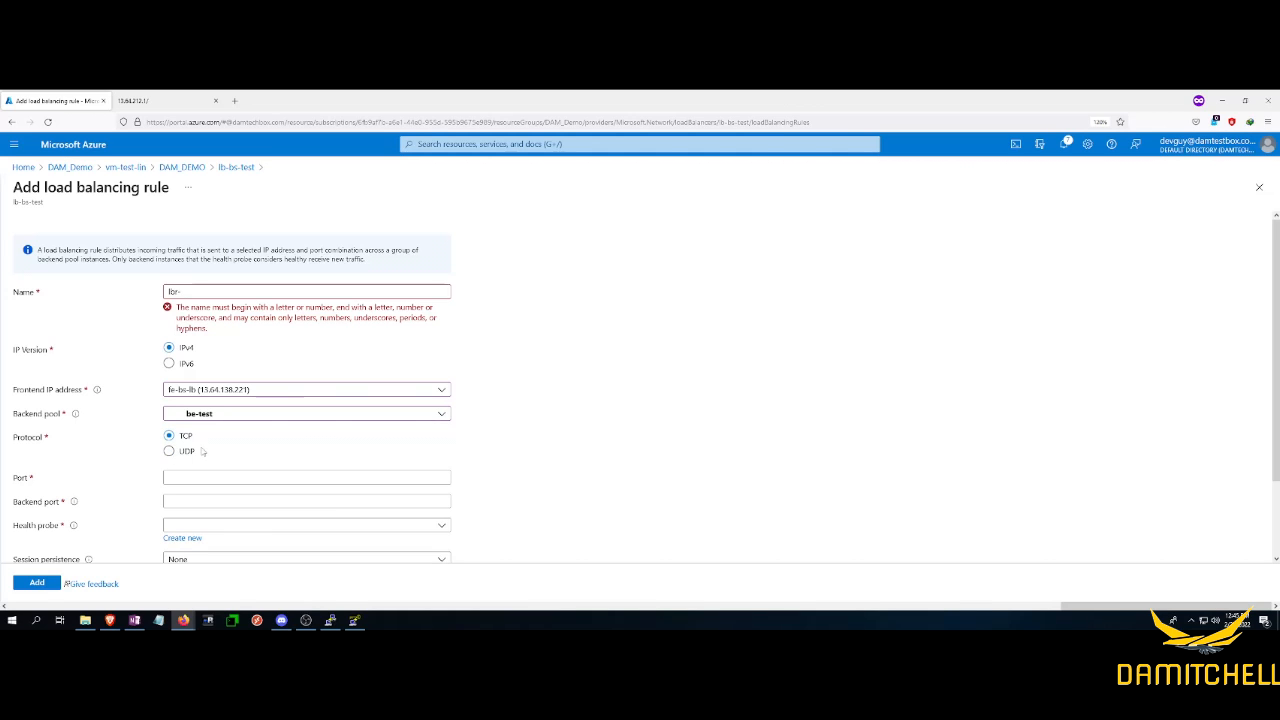
Set both the port and the backend port of the load balancing rule to 80
scroll(212, 437, "down", 1)
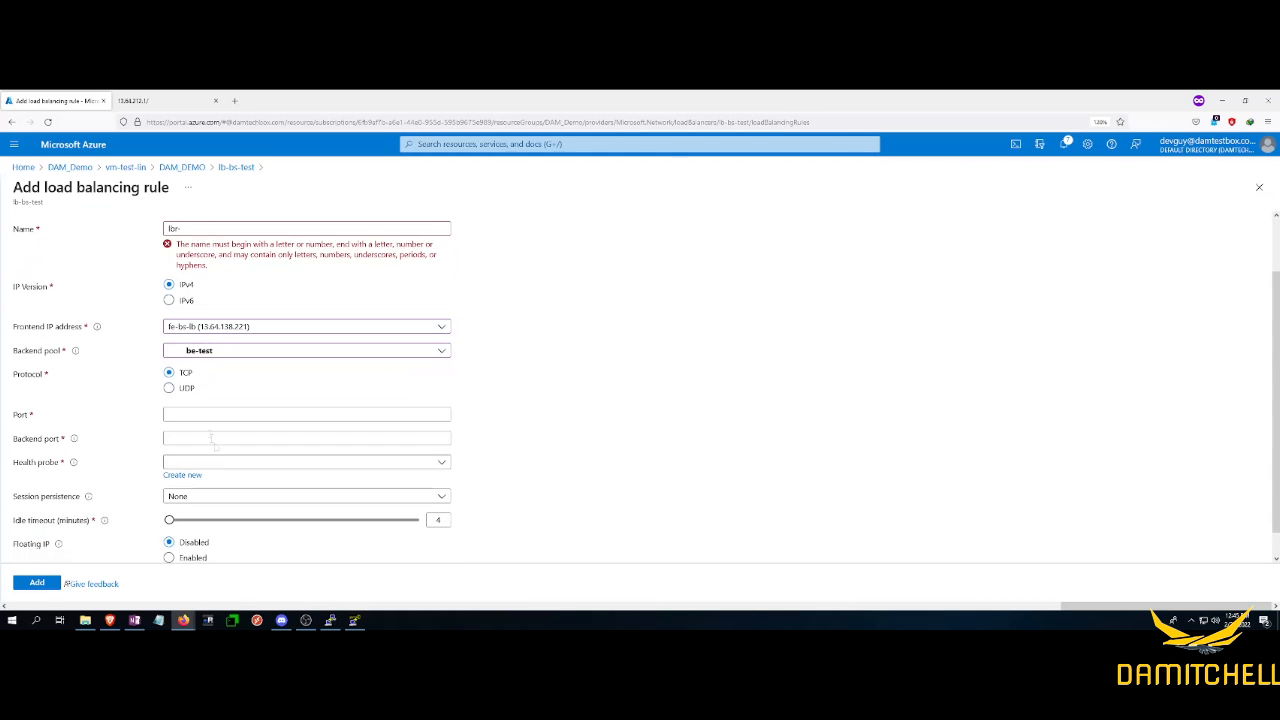
left_click(201, 412)
type("80")
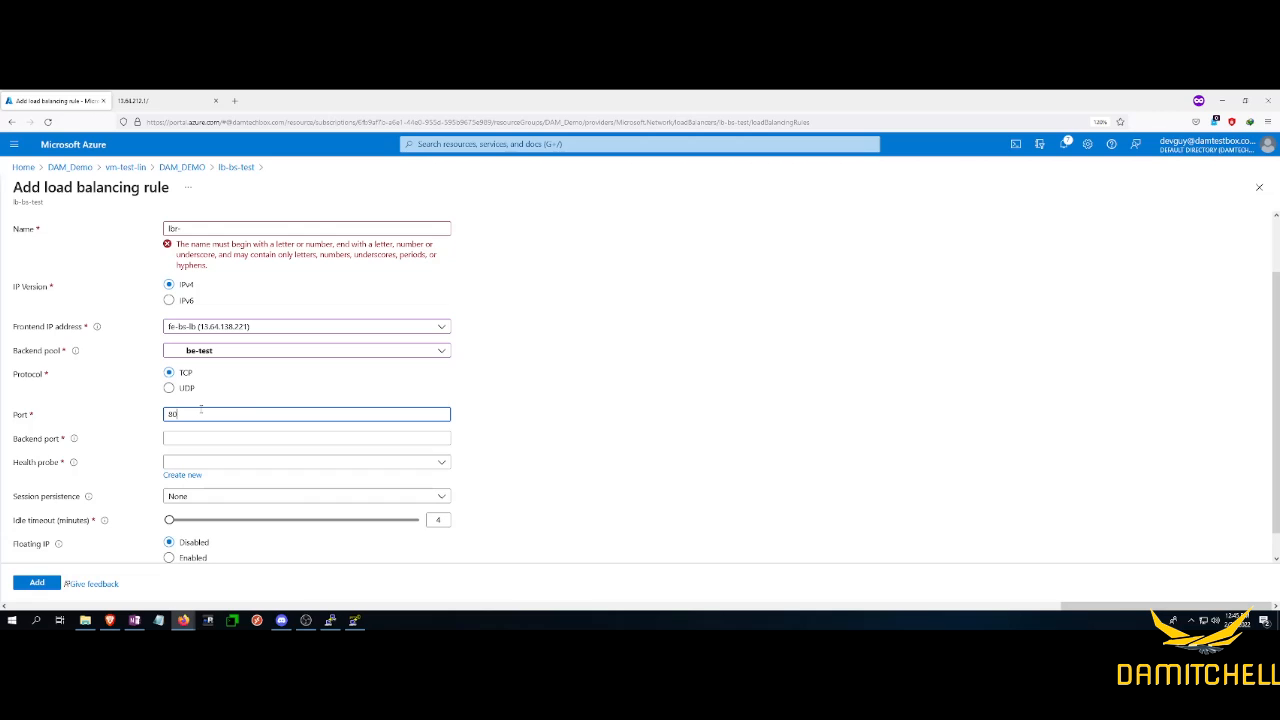
left_click(185, 436)
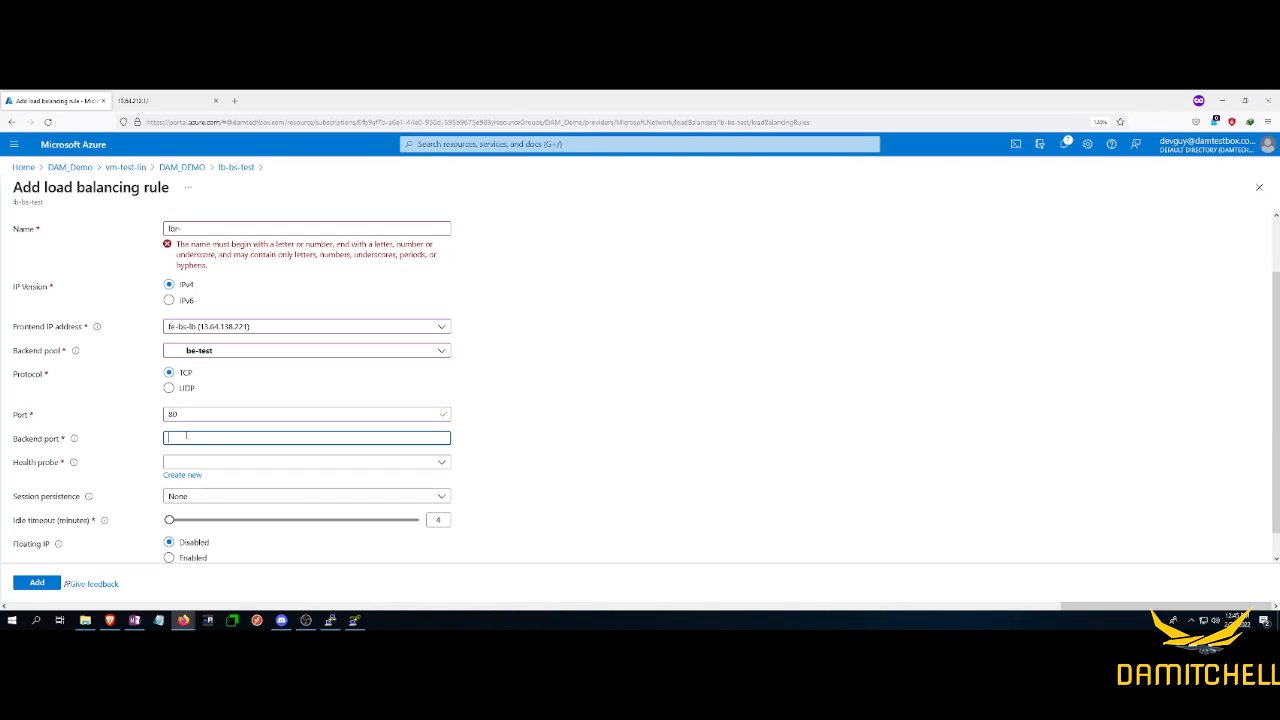
type("80")
left_click(589, 455)
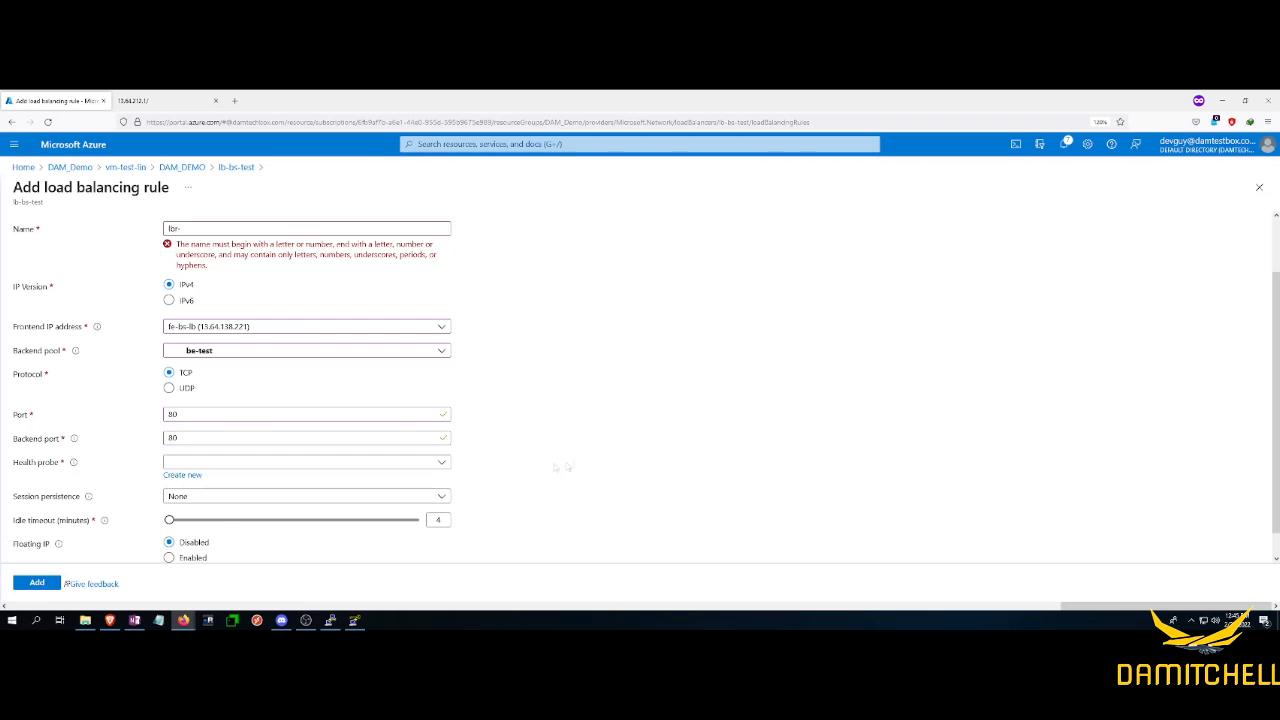
Assign the hp-test-HTTP health probe to the rule and look through the session persistence options without choosing another
left_click(255, 464)
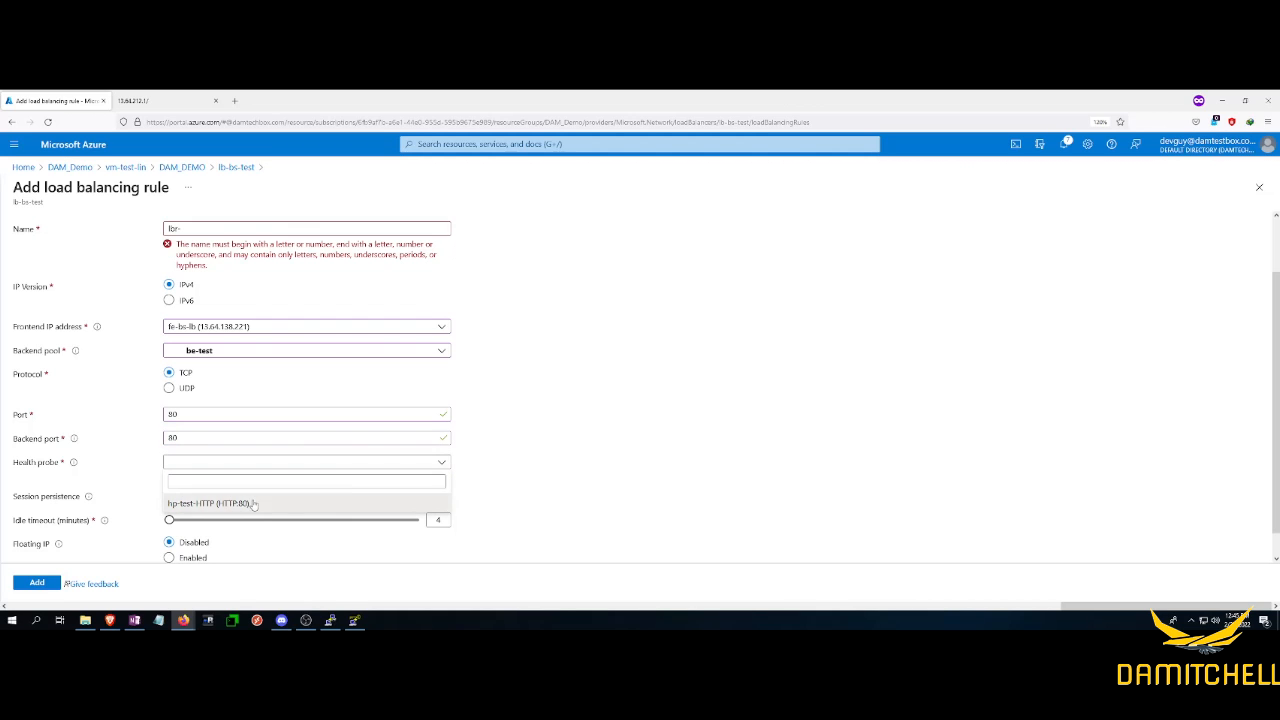
left_click(252, 502)
scroll(537, 475, "down", 1)
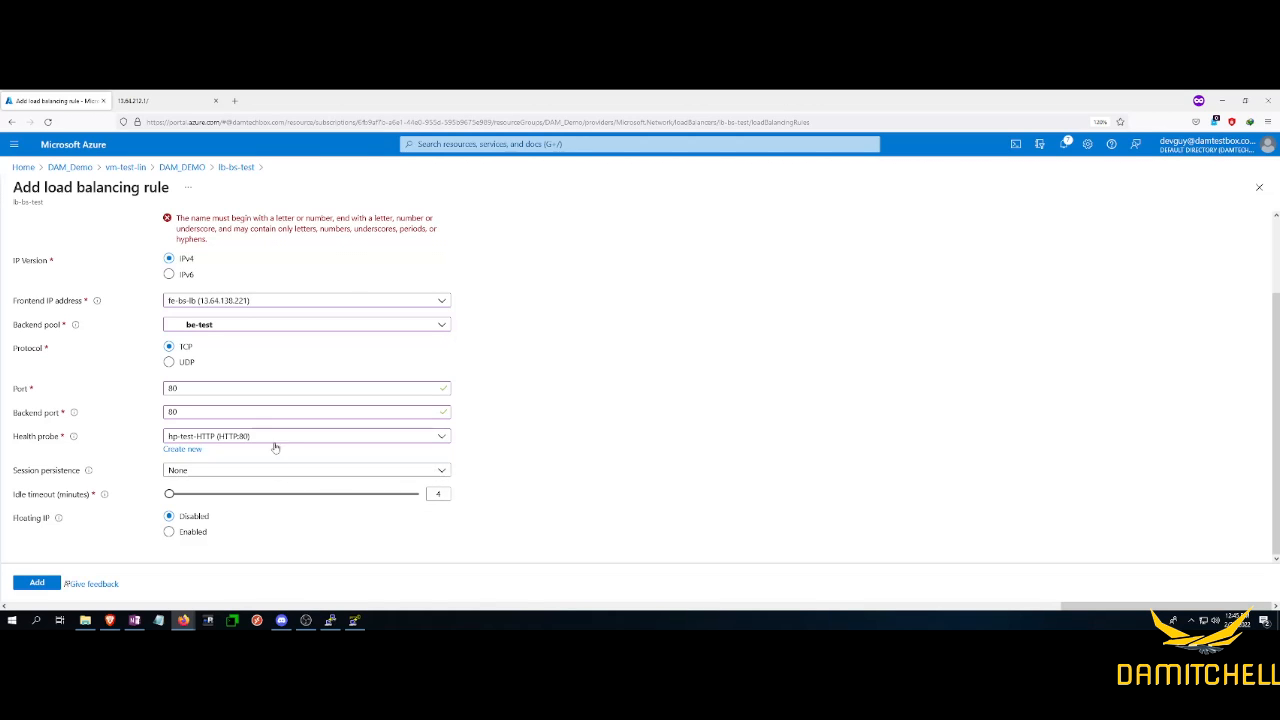
left_click(442, 474)
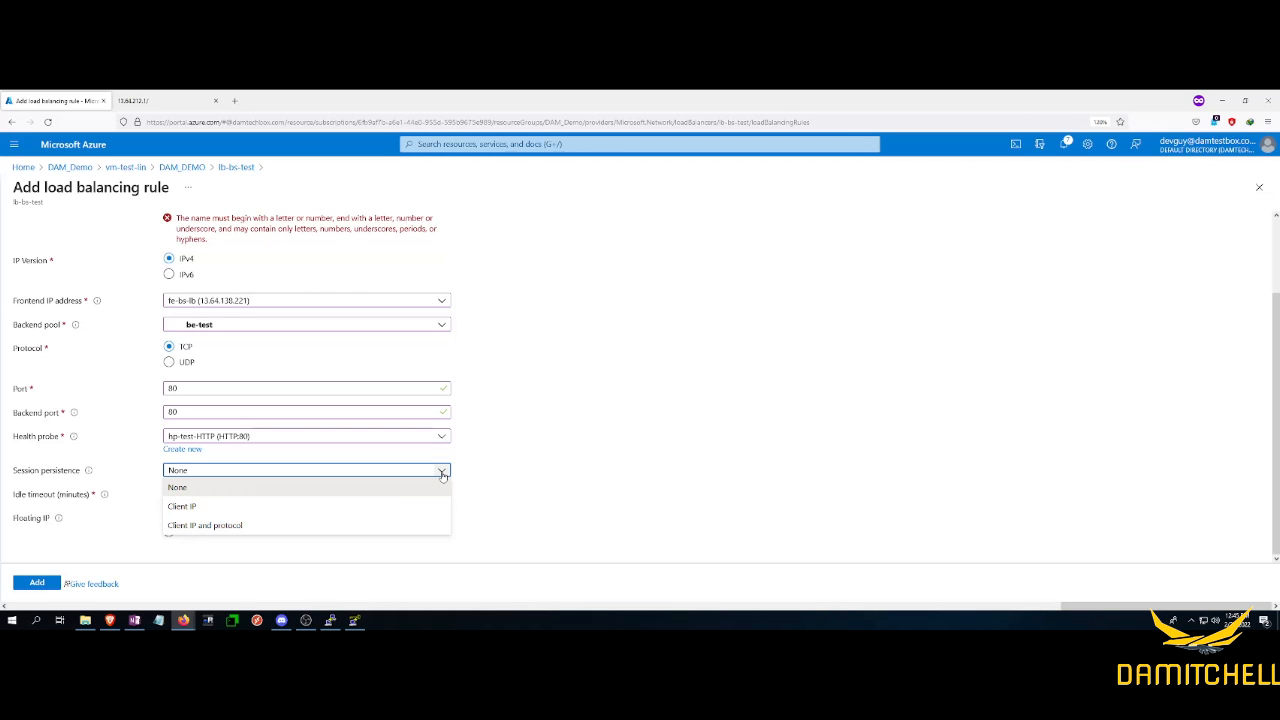
left_click(7, 467)
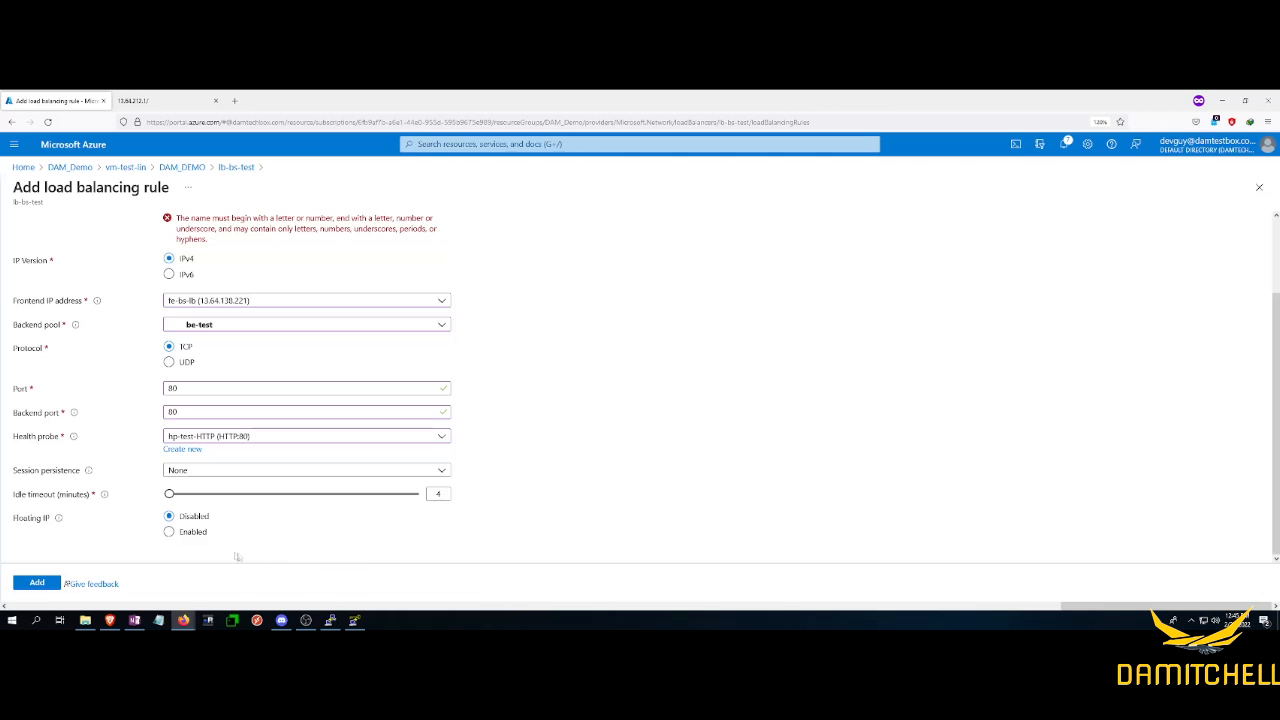
Complete the rule's name as lbr-testrule and add the load balancing rule to lb-bs-test
mouse_move(57, 521)
left_click(45, 582)
scroll(193, 543, "up", 1)
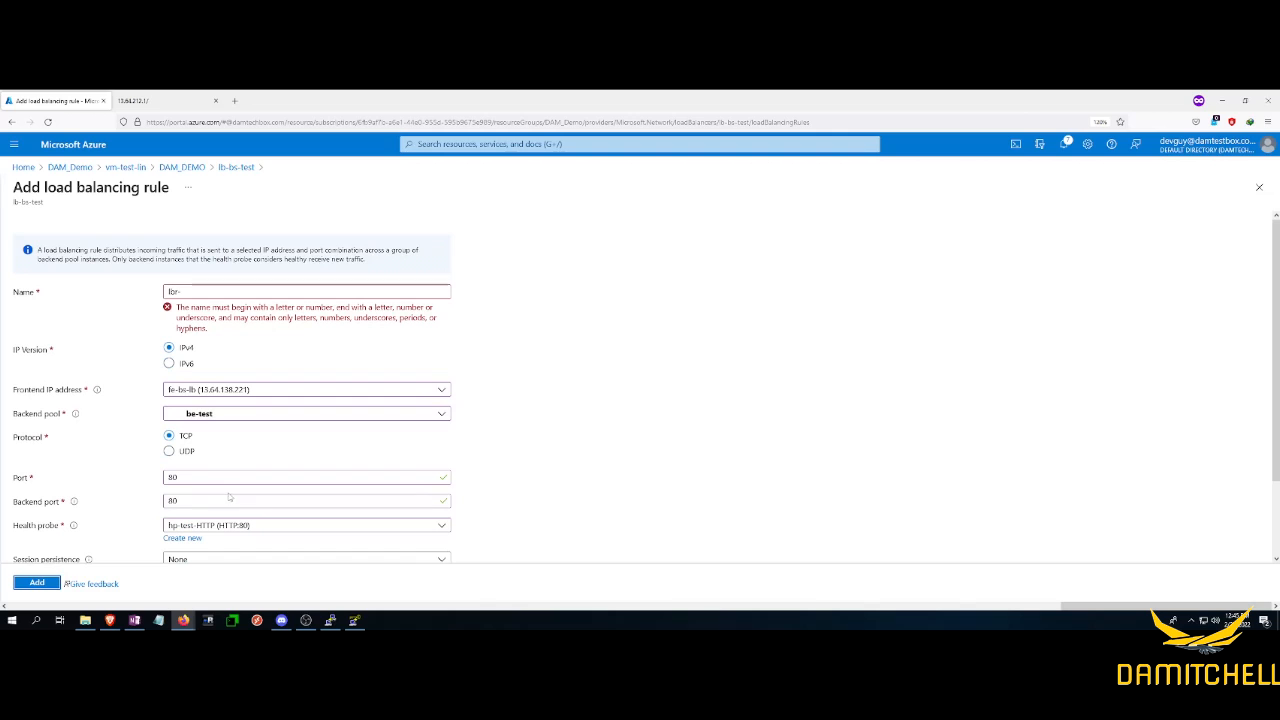
left_click(236, 291)
type("testrule")
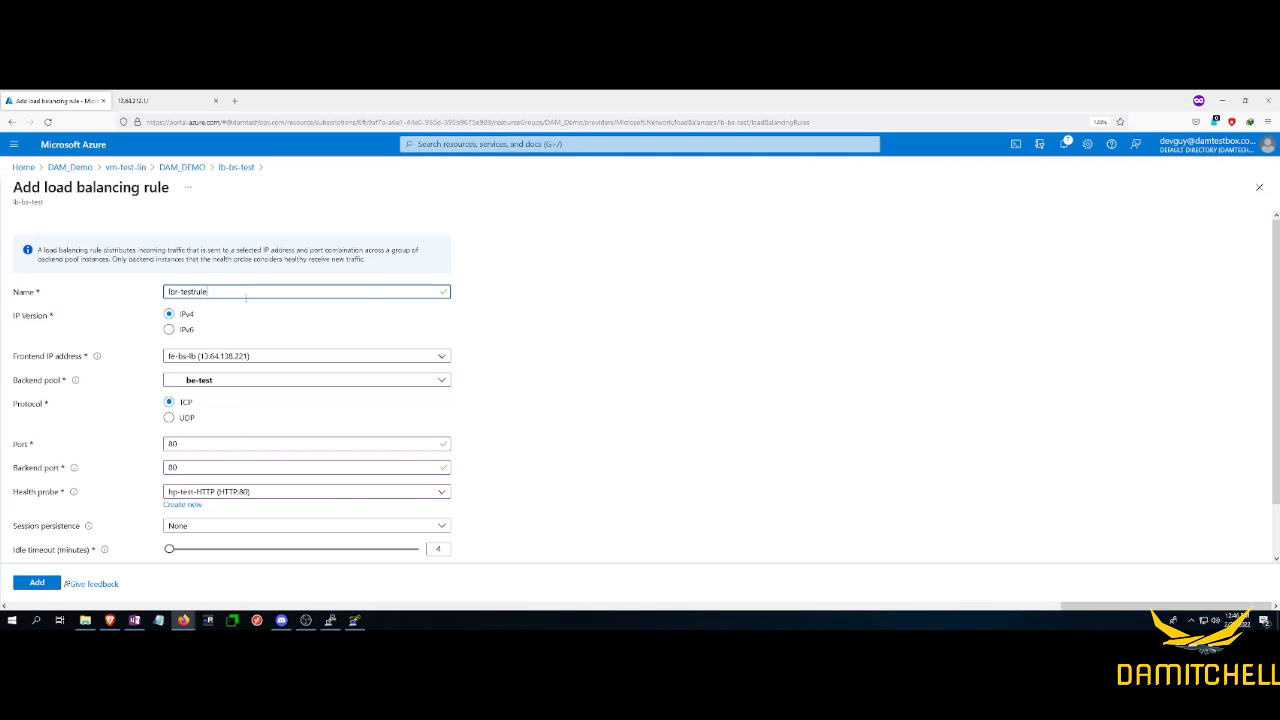
left_click(646, 366)
scroll(530, 410, "down", 1)
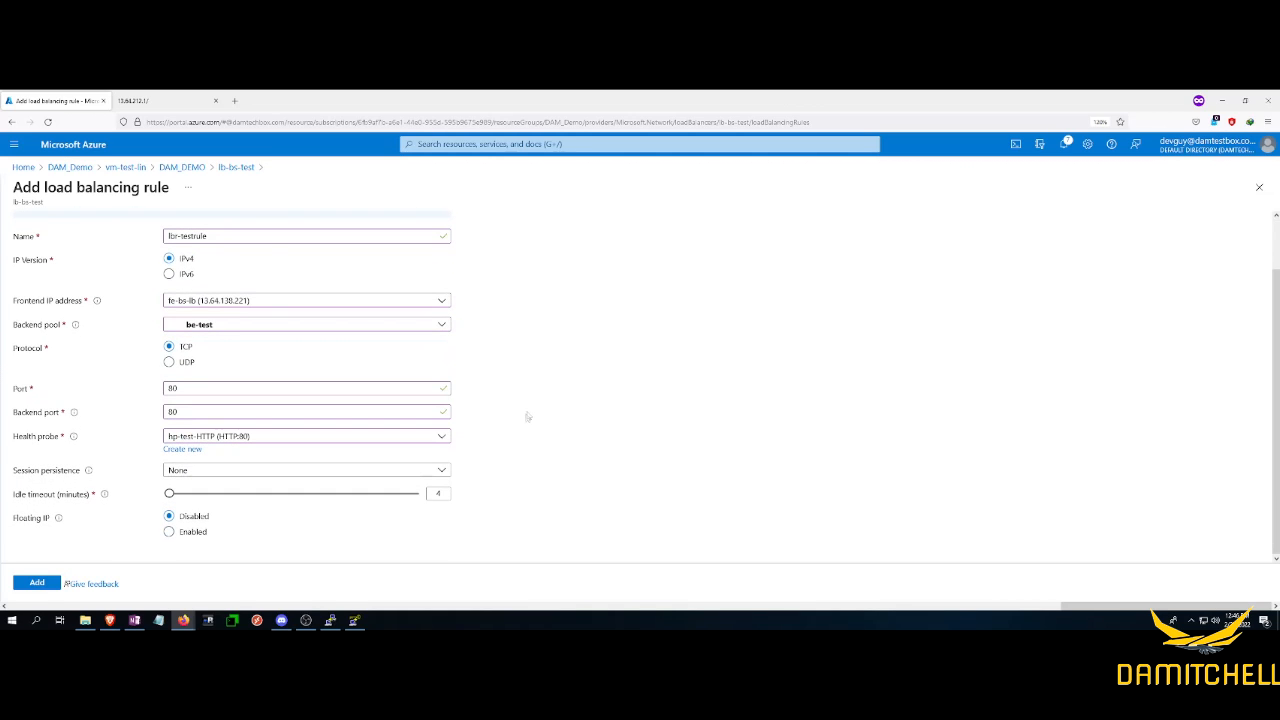
left_click(37, 583)
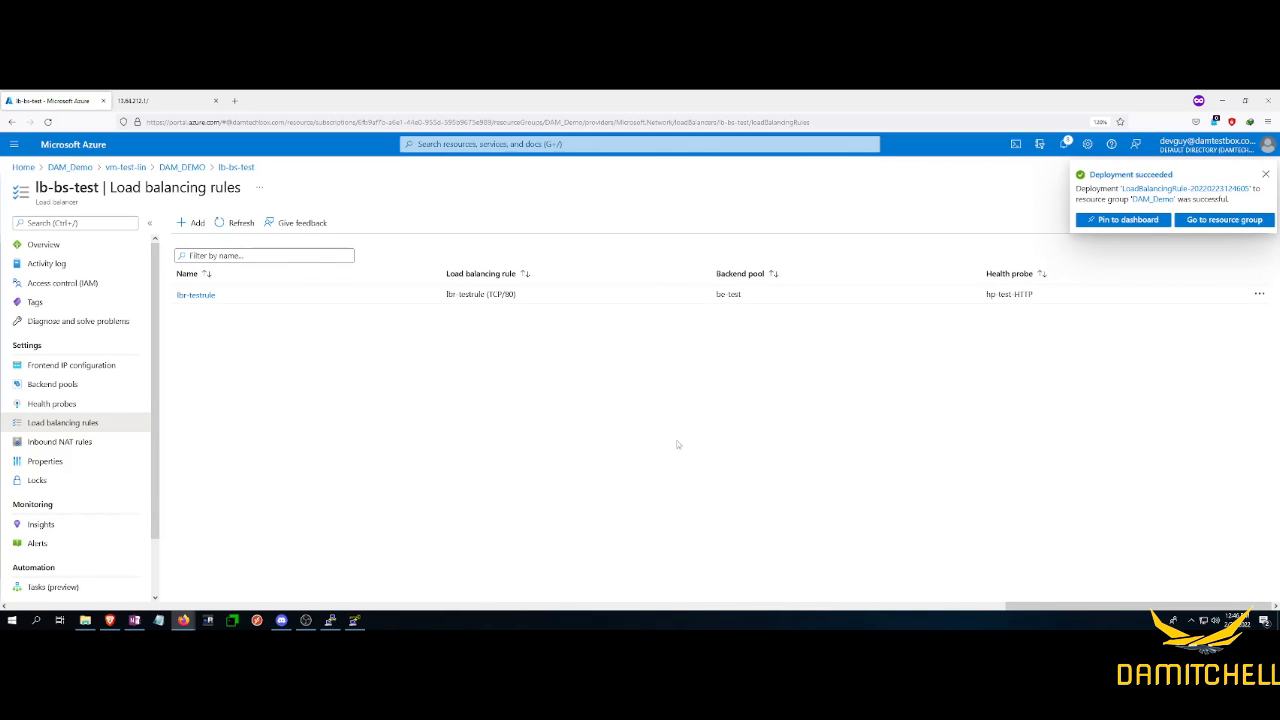
Copy the public IP address of fe-bs-lb from the load balancer's frontend IP configuration
left_click(95, 369)
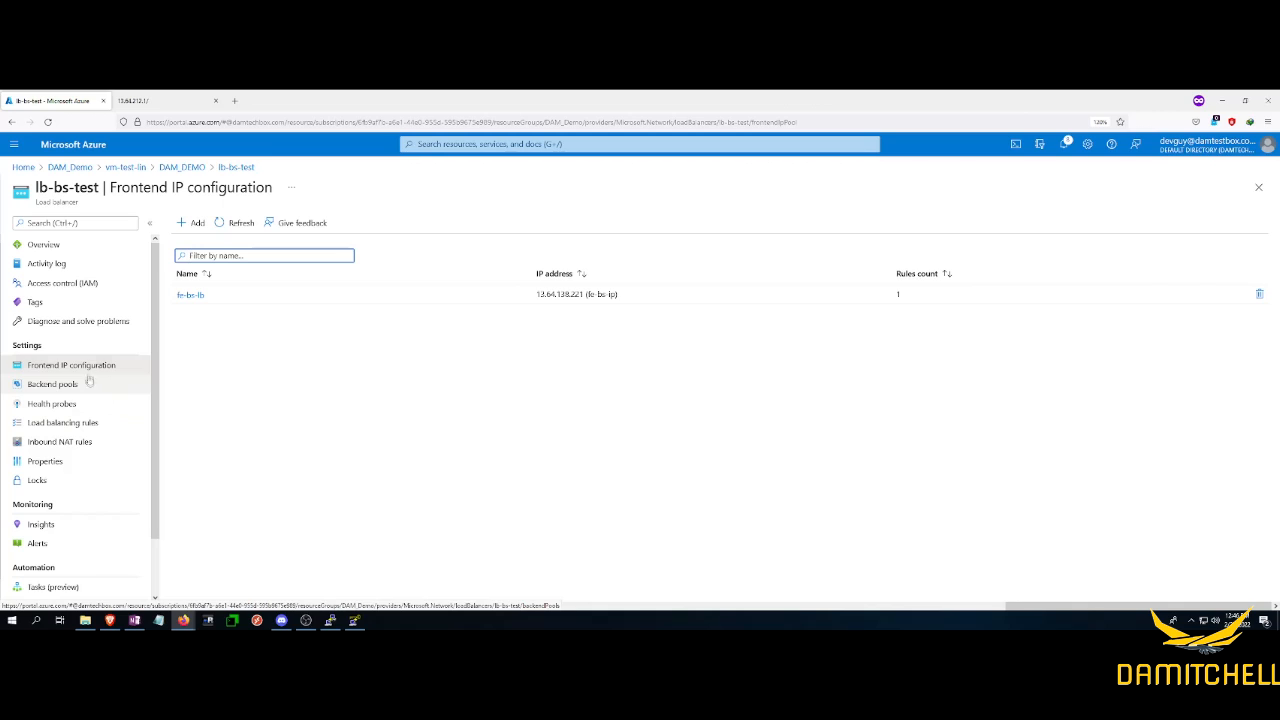
left_click_drag(535, 294, 584, 294)
right_click(585, 295)
left_click(592, 304)
Load the copied frontend IP address in a new browser tab and reload the page at 13.64.212.1 for comparison
left_click(234, 100)
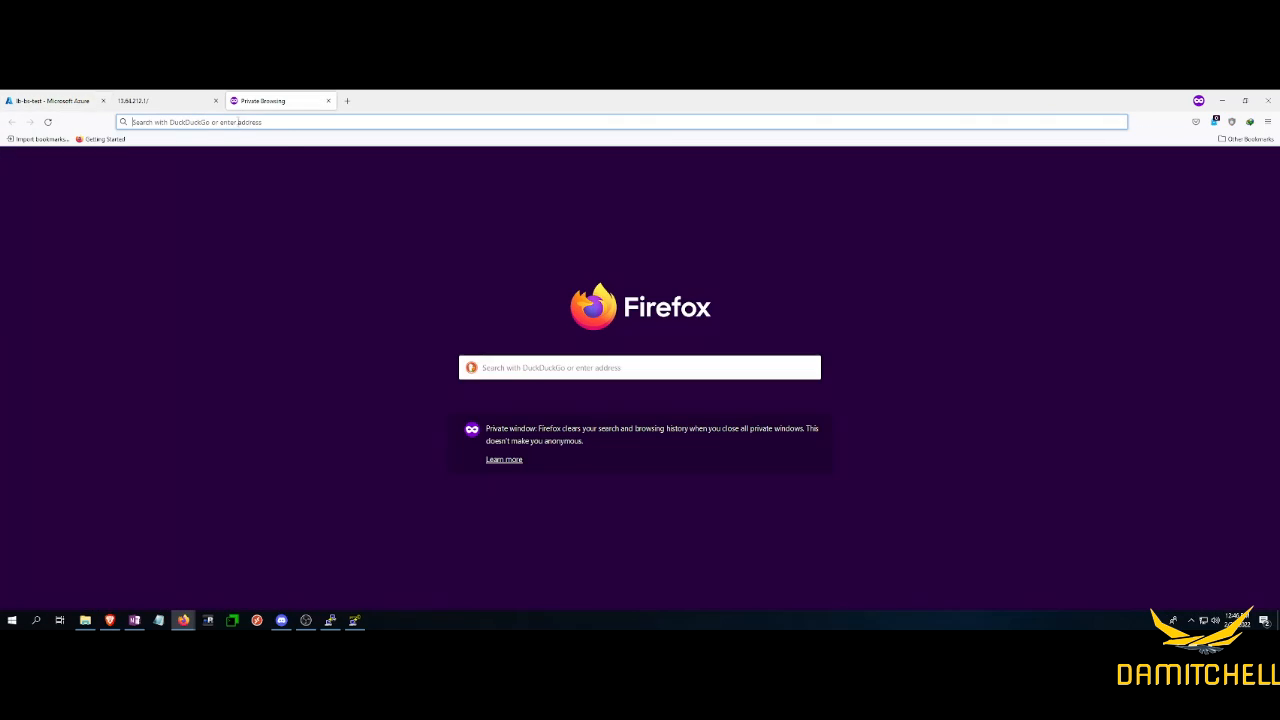
right_click(237, 124)
left_click(257, 216)
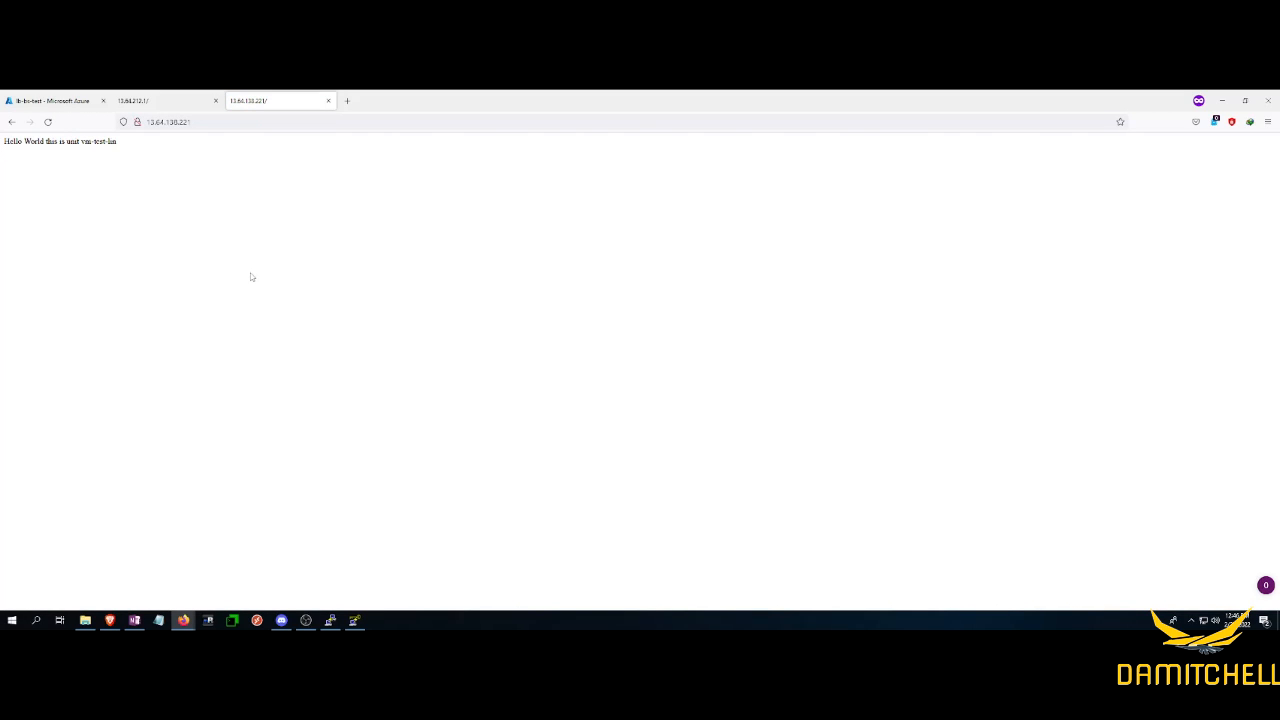
left_click_drag(6, 142, 120, 148)
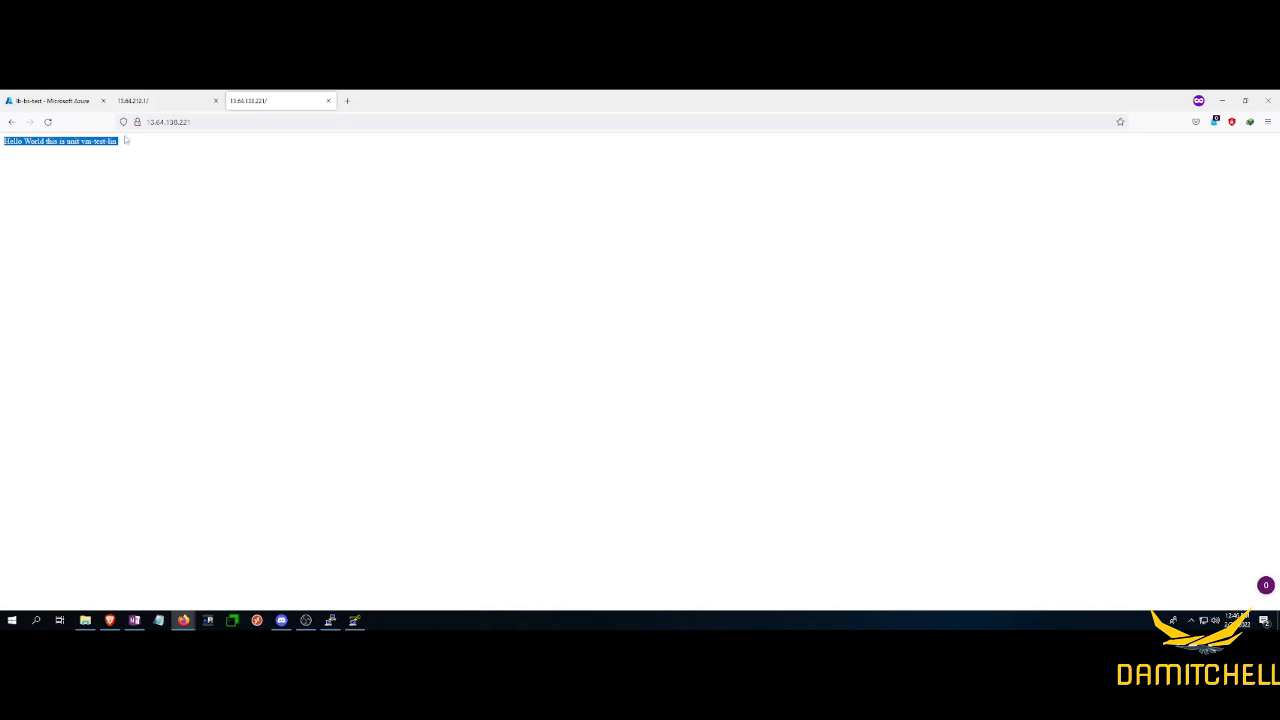
left_click(140, 103)
left_click(47, 121)
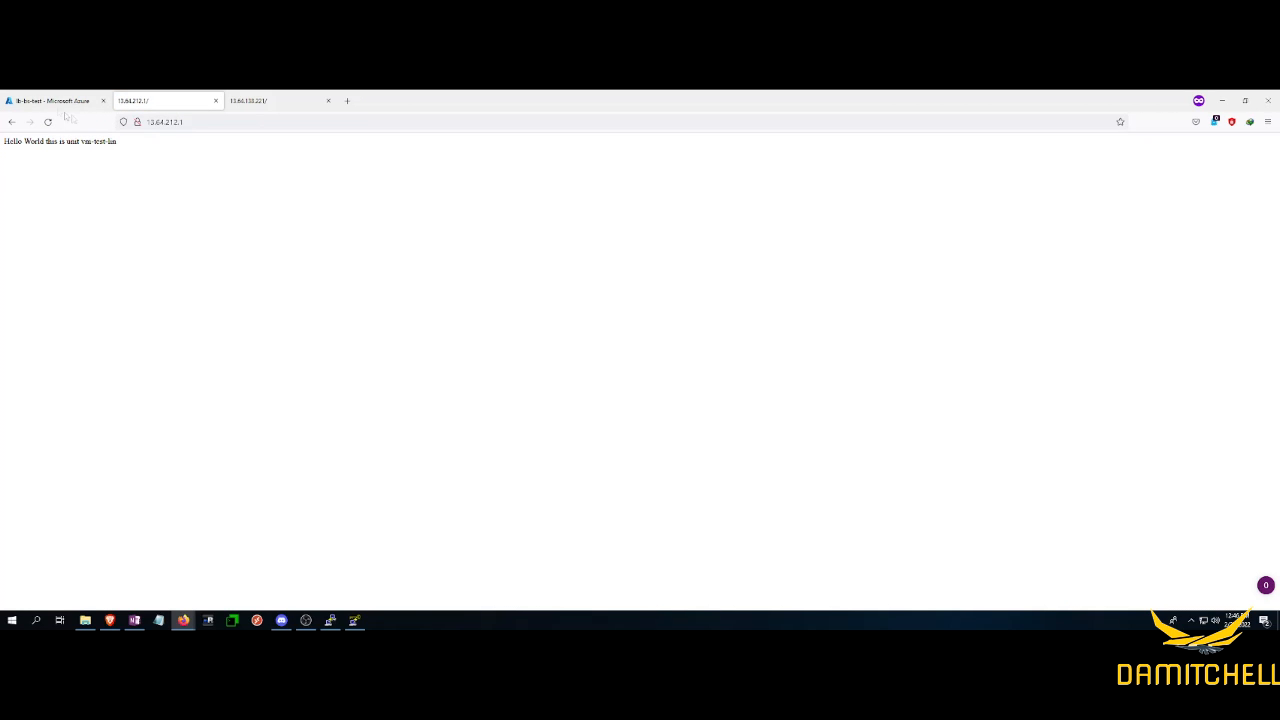
Return to the Azure portal and show the backend pools of lb-bs-test
left_click(58, 101)
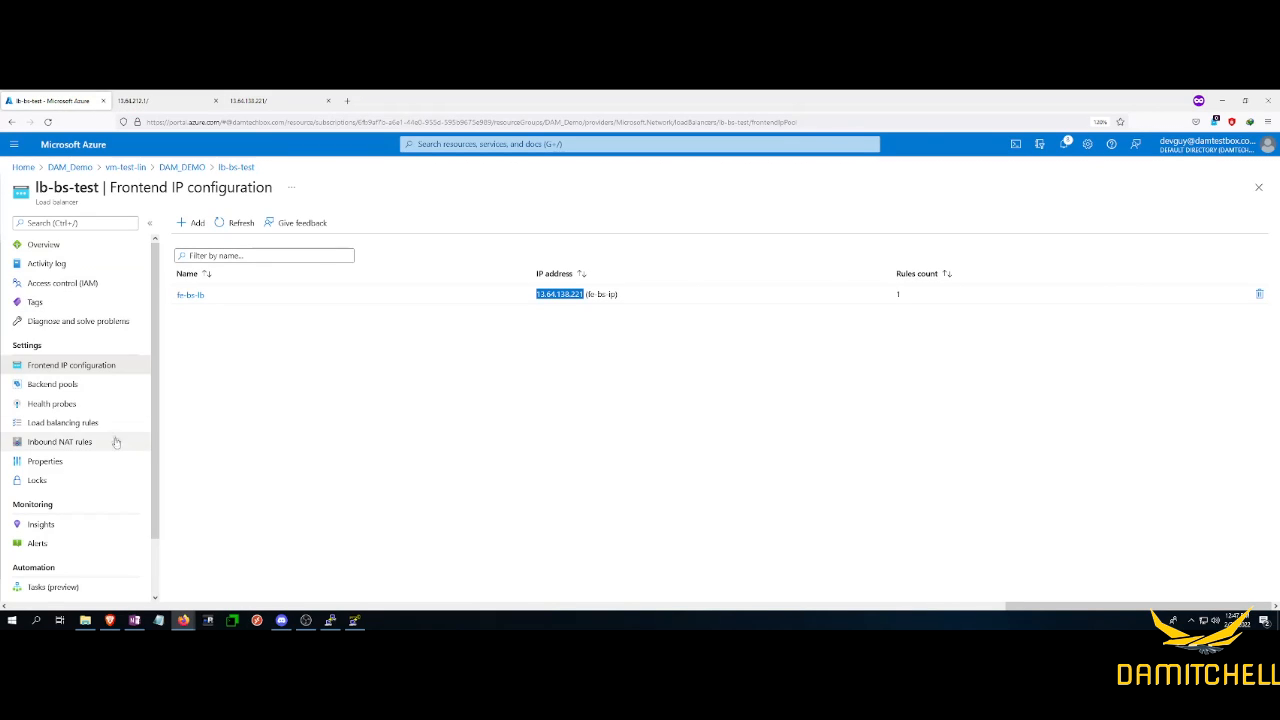
scroll(66, 388, "down", 1)
scroll(68, 390, "up", 1)
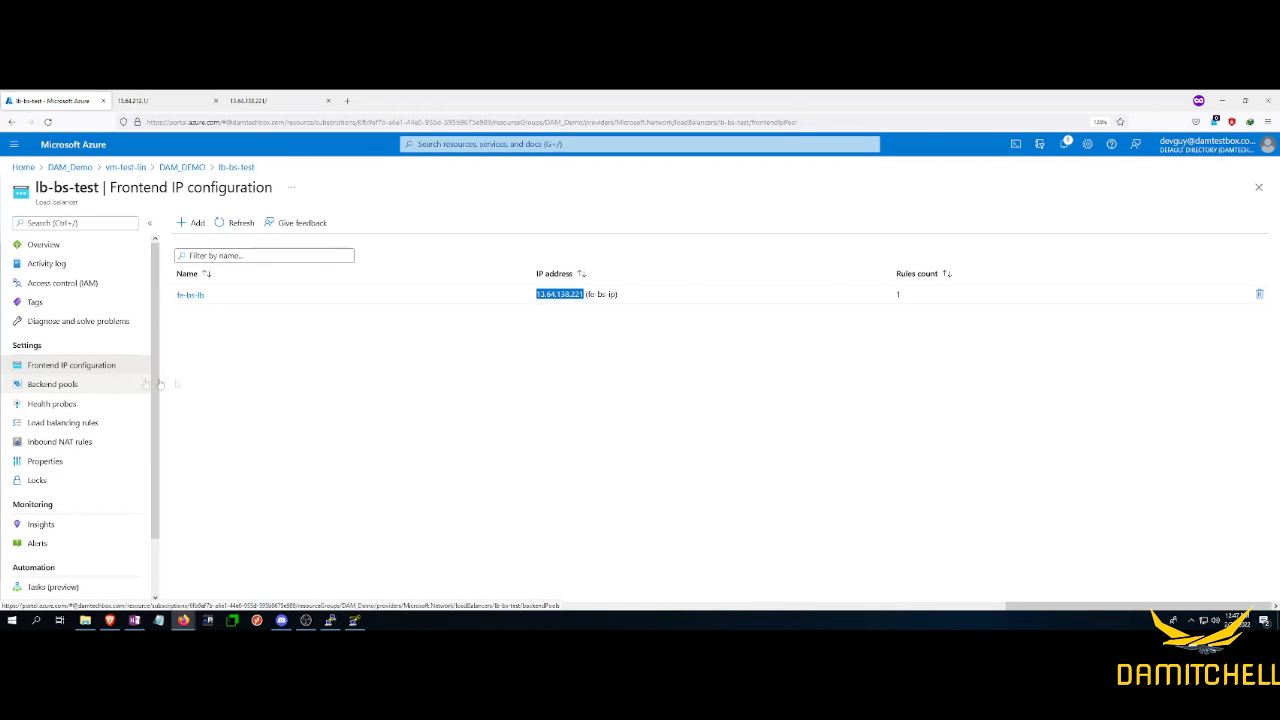
left_click(62, 388)
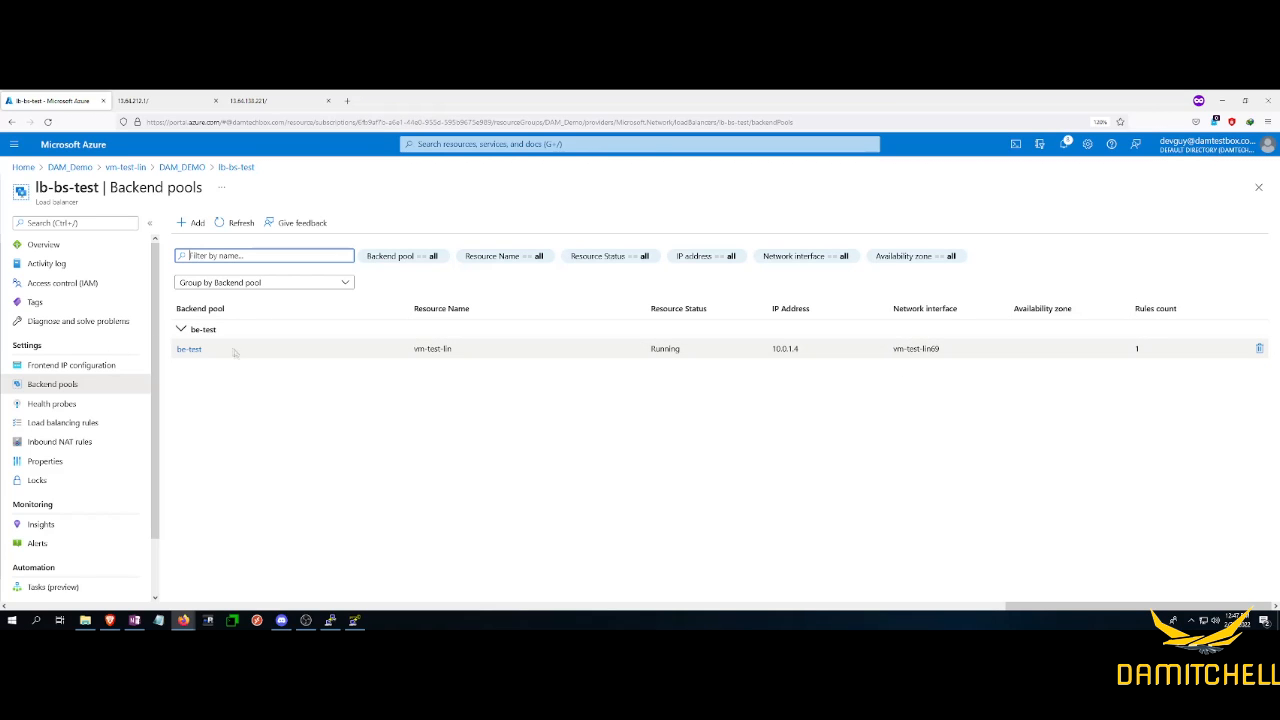
Examine which virtual machines a second backend pool could include, discard that pool and reopen lb-bs-test from DAM_DEMO
left_click(192, 222)
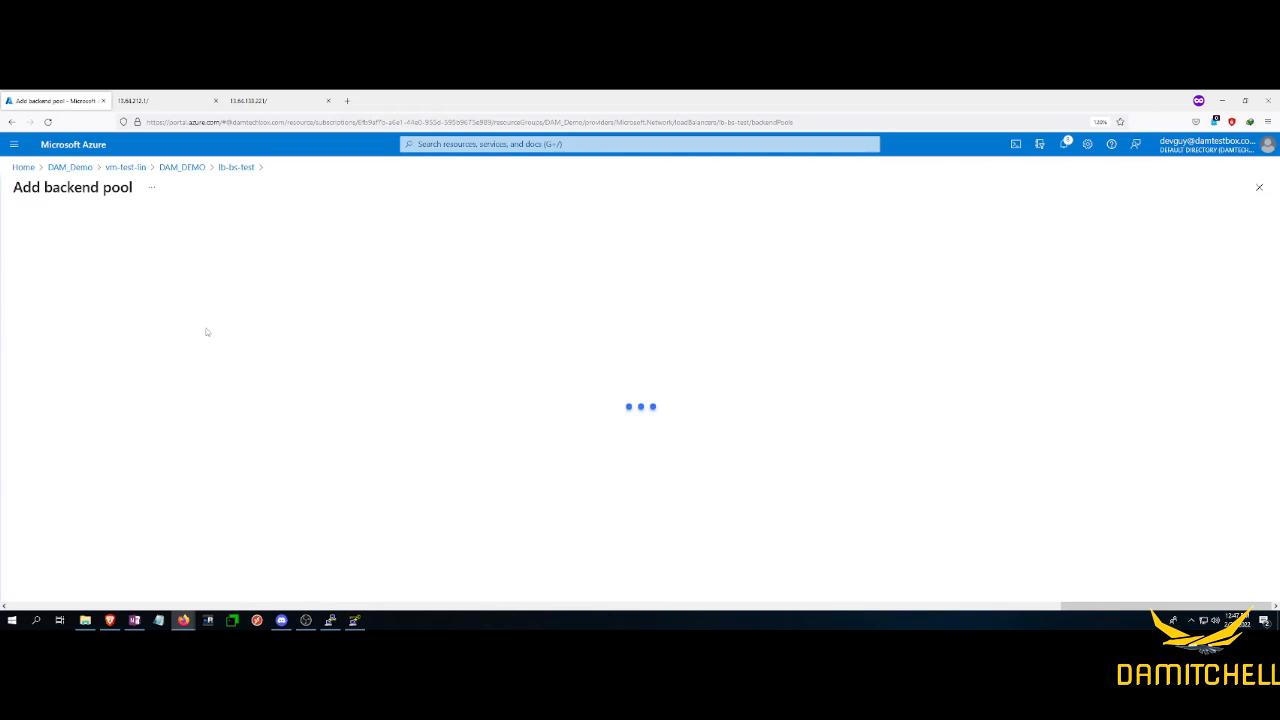
left_click(206, 282)
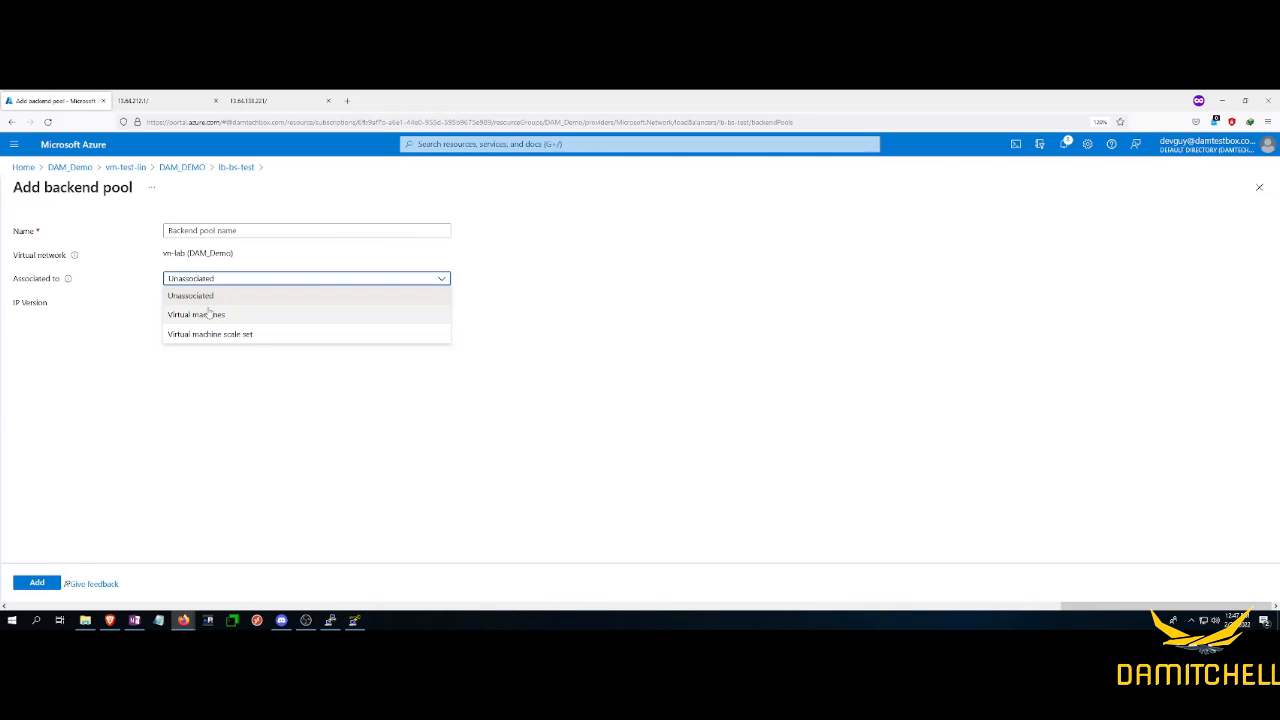
left_click(208, 314)
left_click(40, 416)
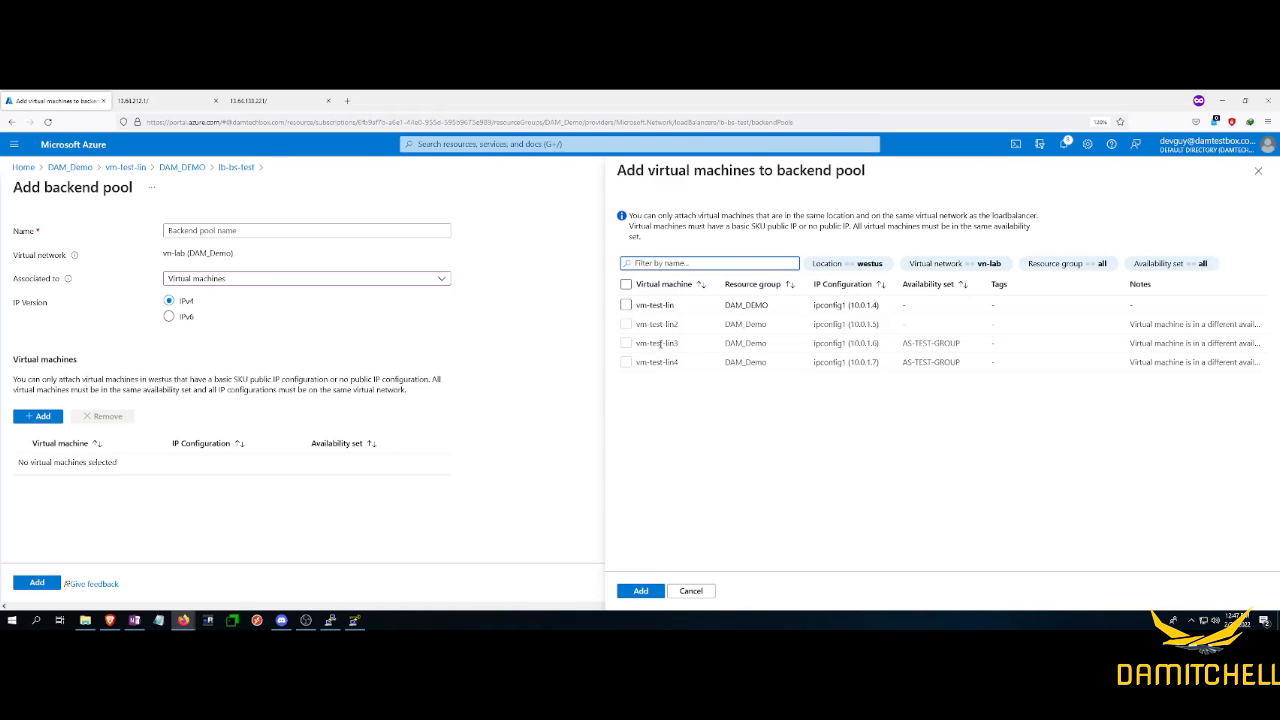
left_click(691, 591)
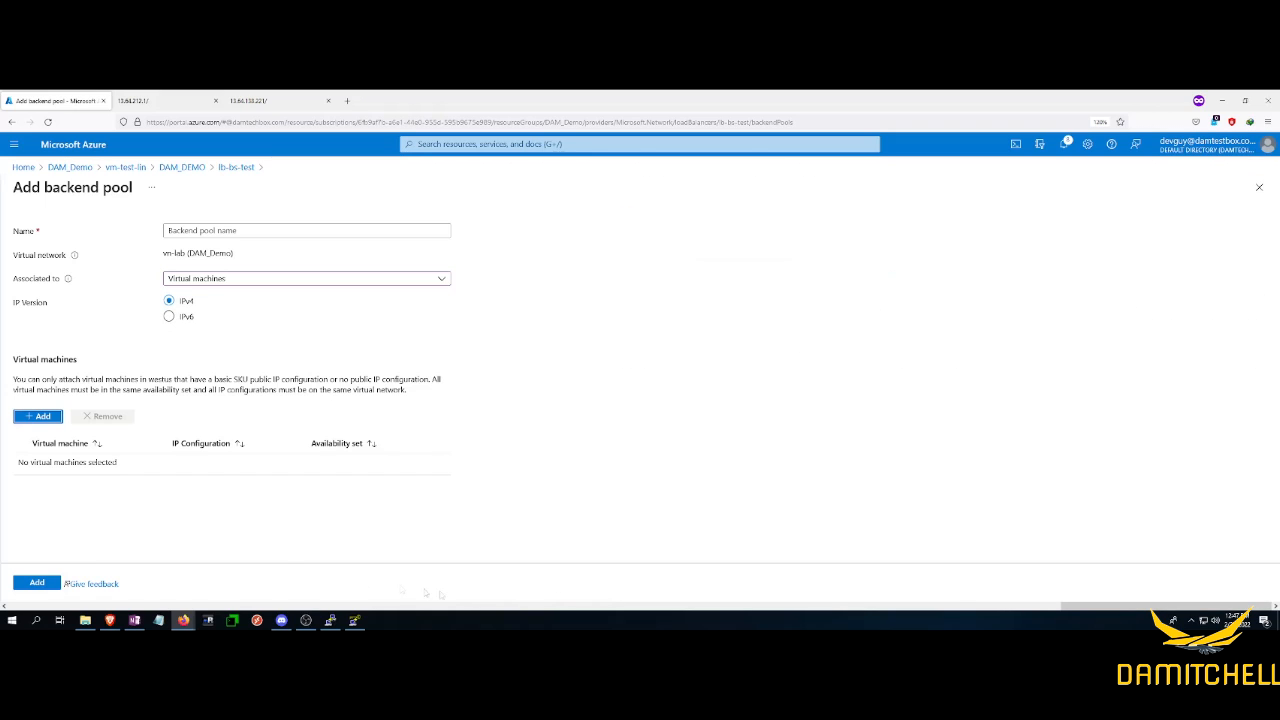
left_click(195, 168)
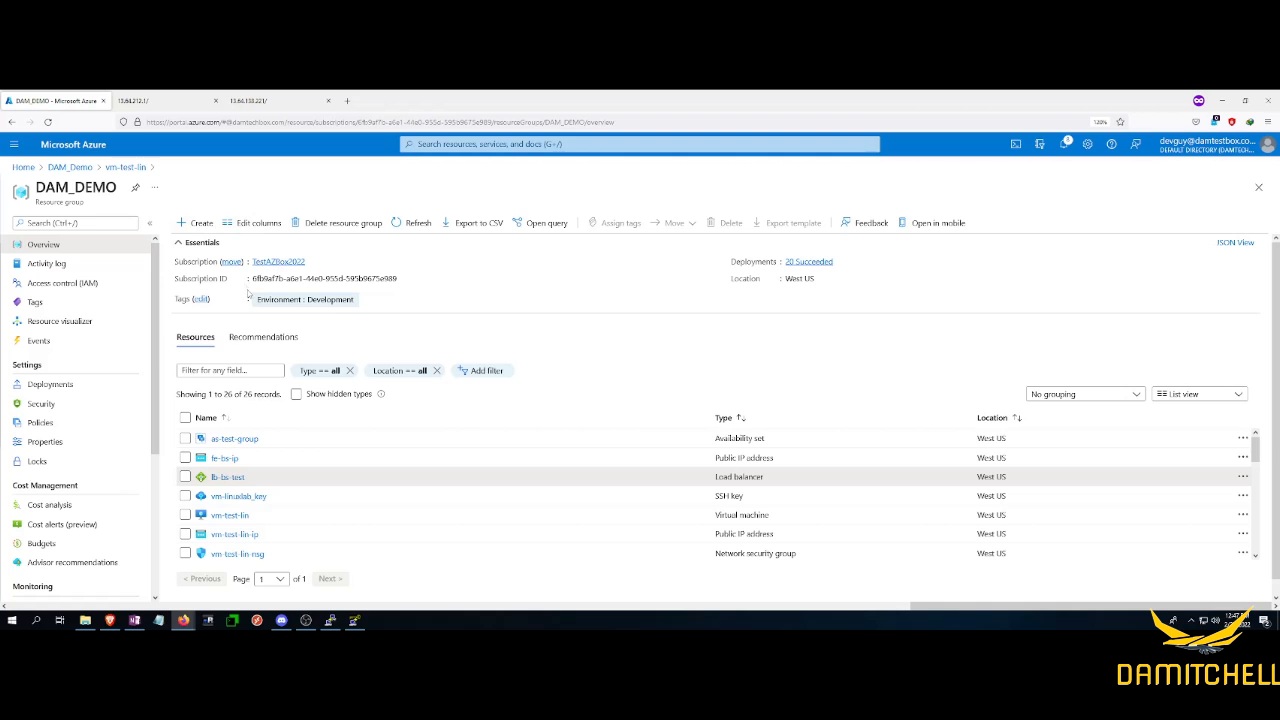
left_click(228, 477)
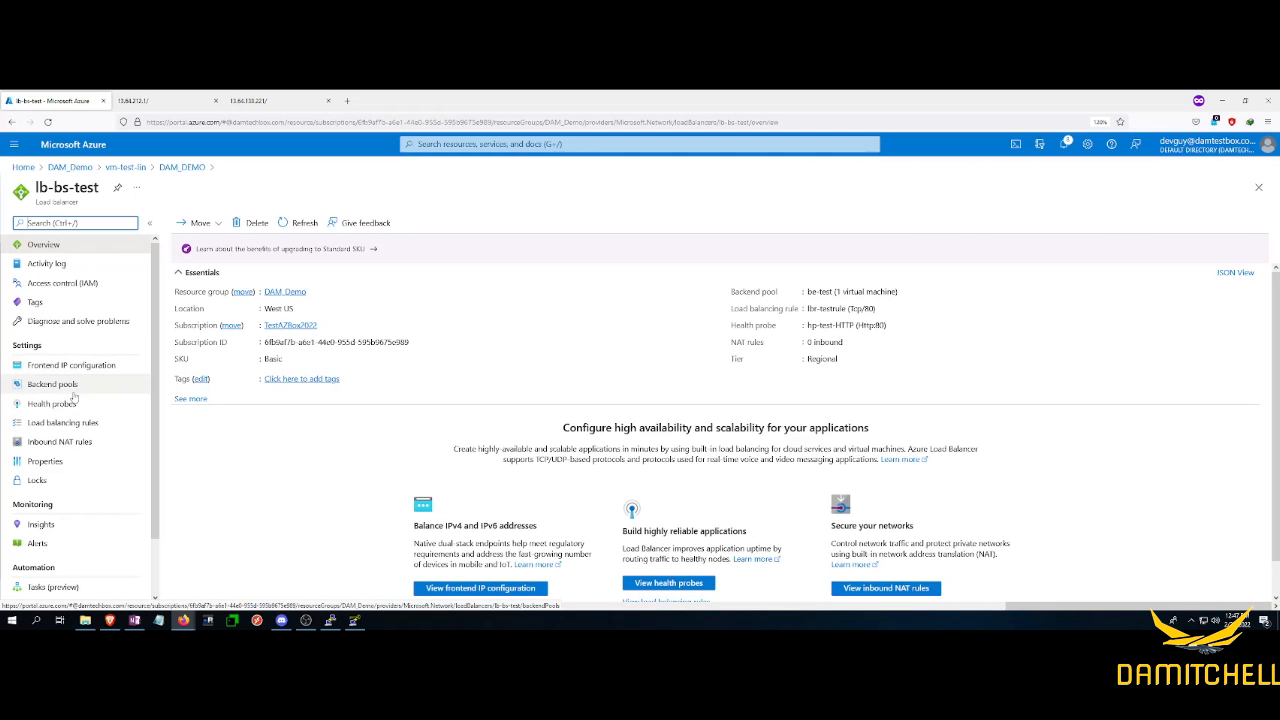
Delete the be-test backend pool that contains vm-test-lin from the load balancer lb-bs-test
left_click(74, 390)
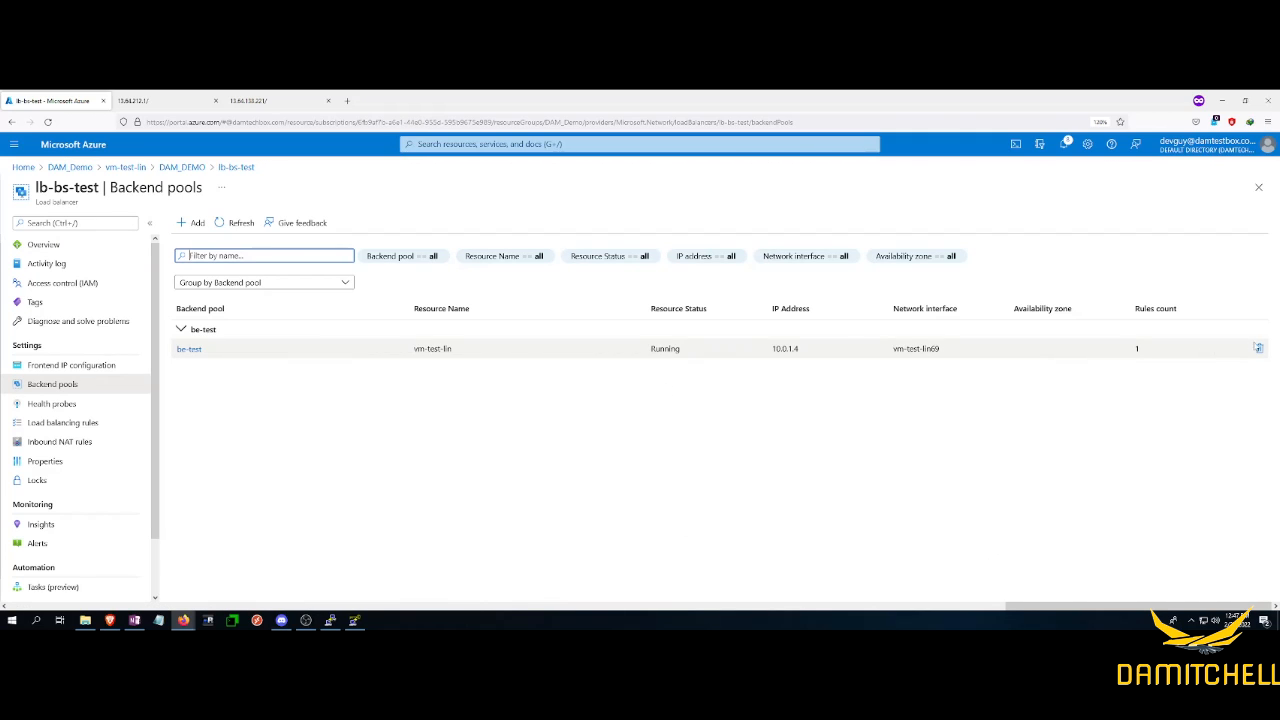
left_click(1258, 348)
left_click(623, 554)
left_click(640, 582)
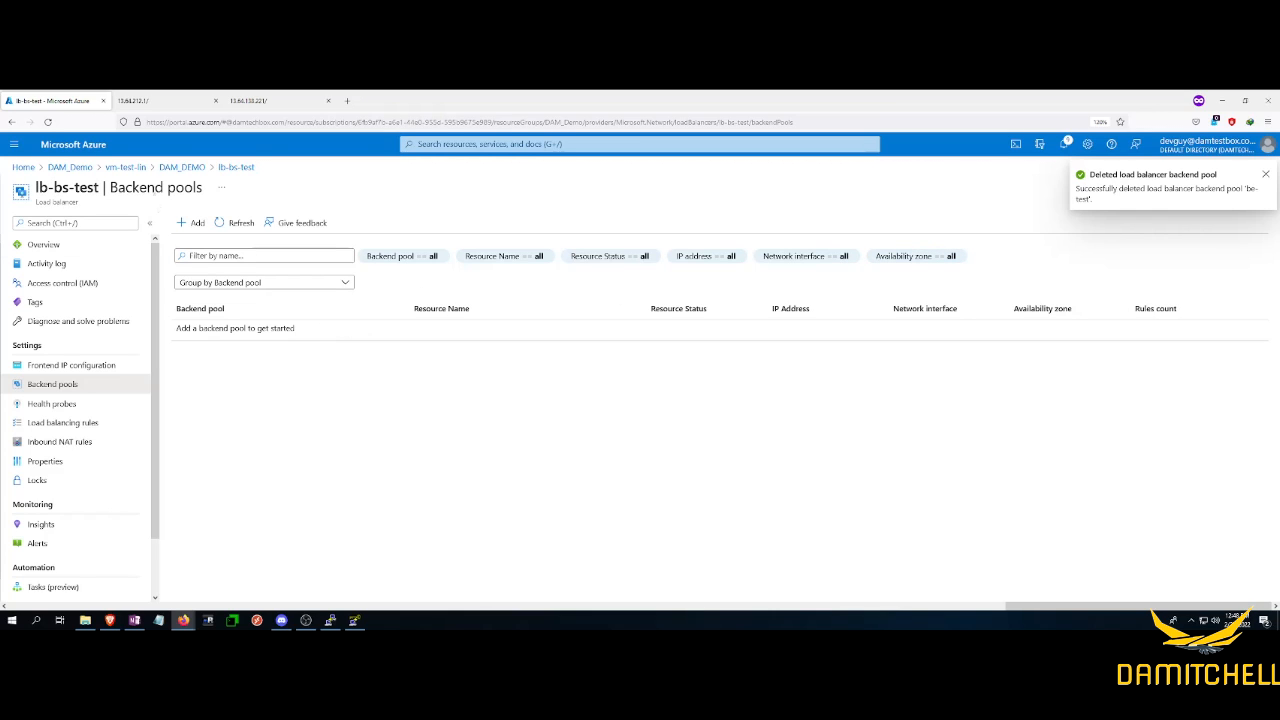
Start a new backend pool named be-test on virtual network vn-lab (DAM_Demo), associated to virtual machines
left_click(193, 223)
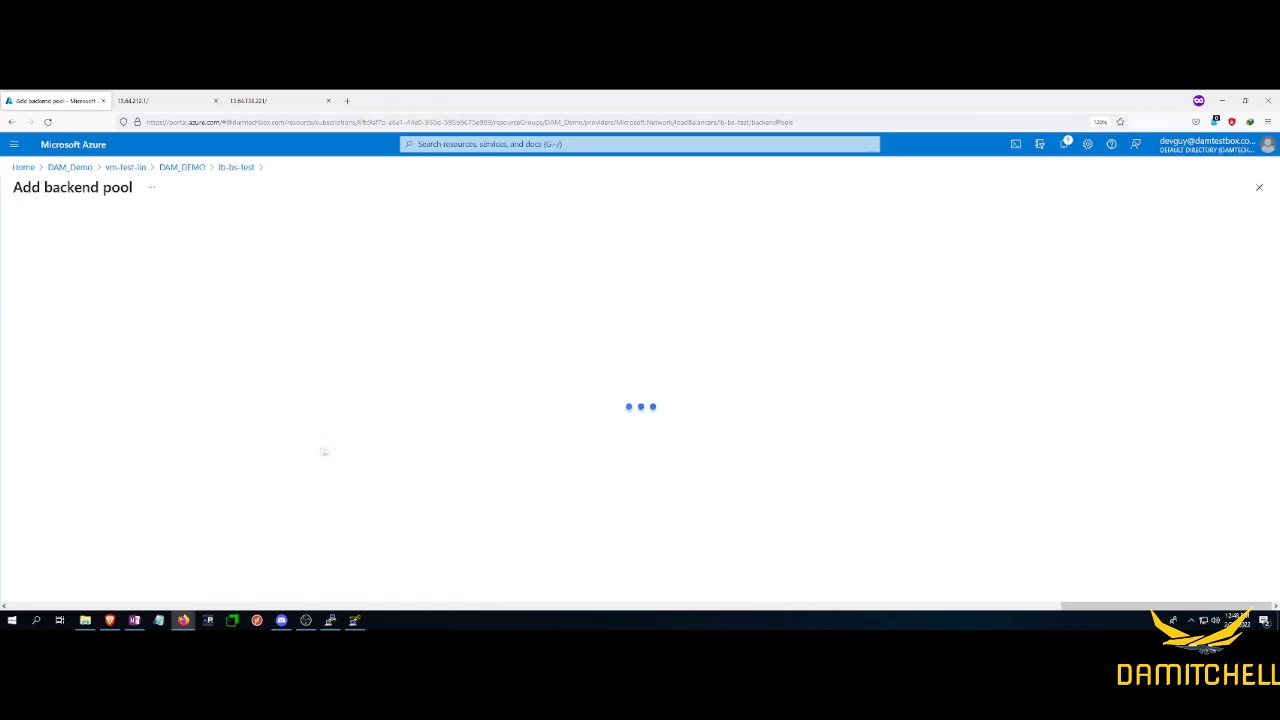
type("be-test")
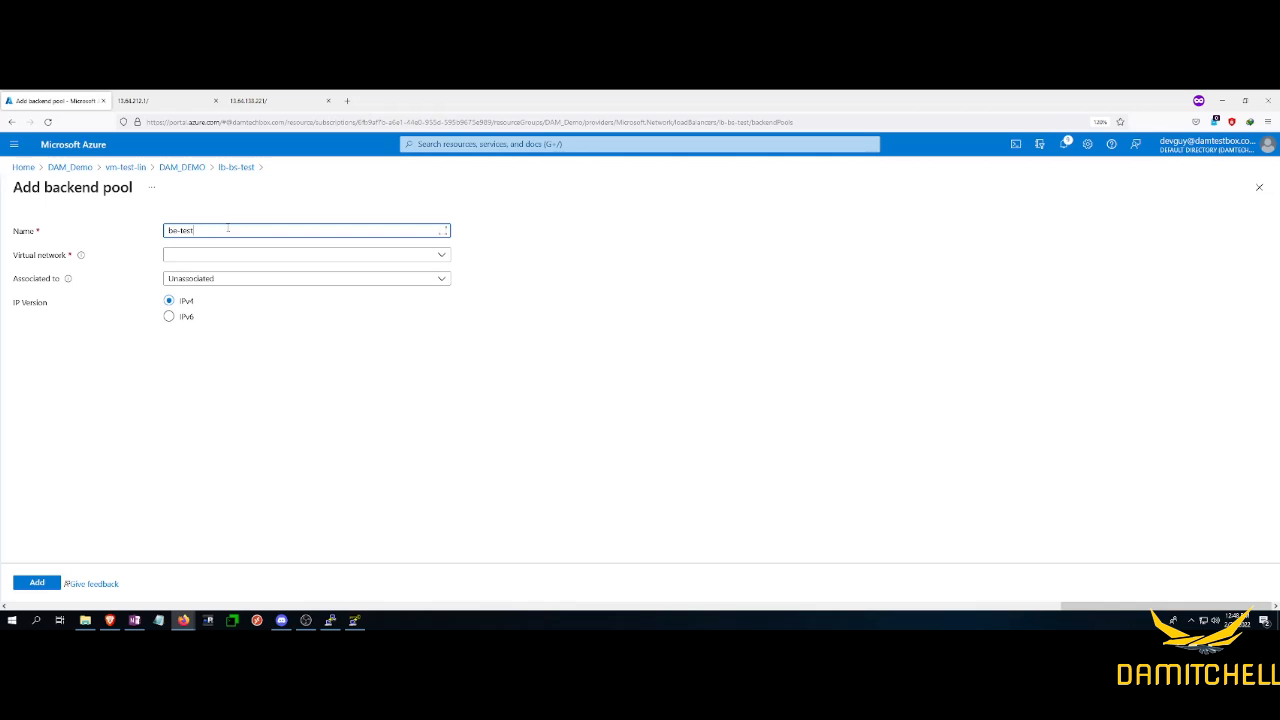
left_click(208, 256)
left_click(210, 294)
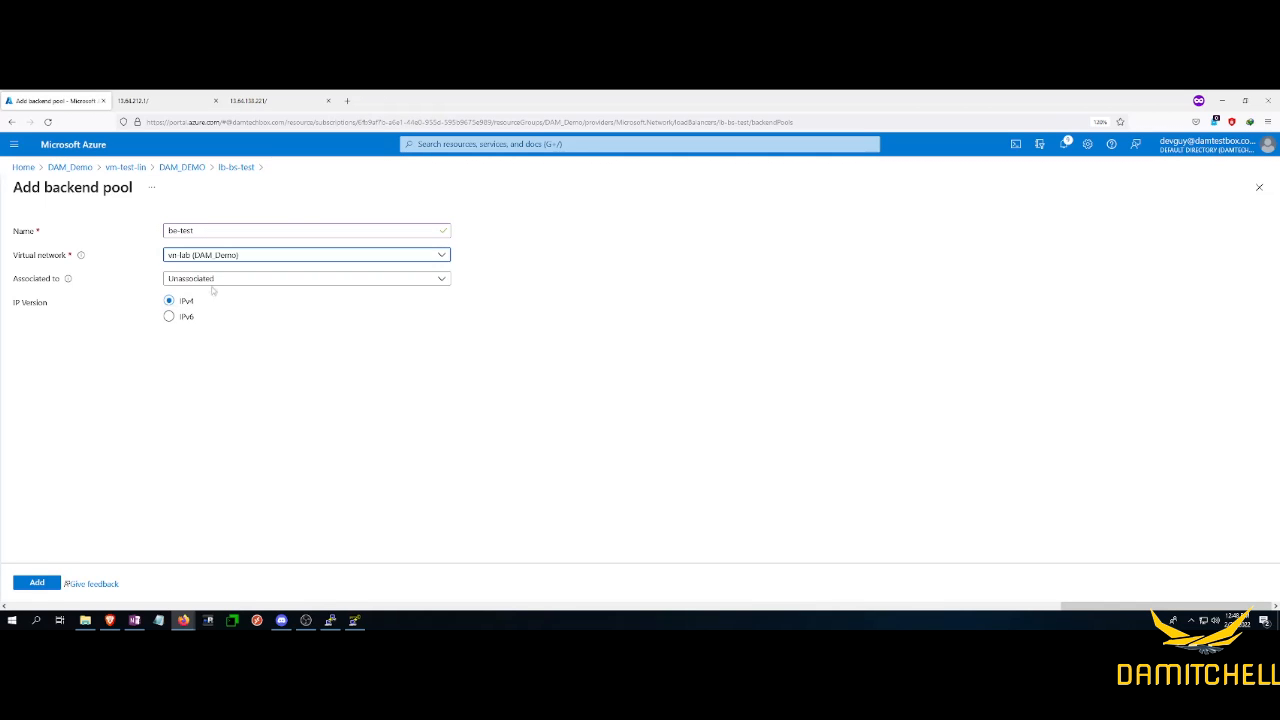
left_click(217, 280)
left_click(204, 314)
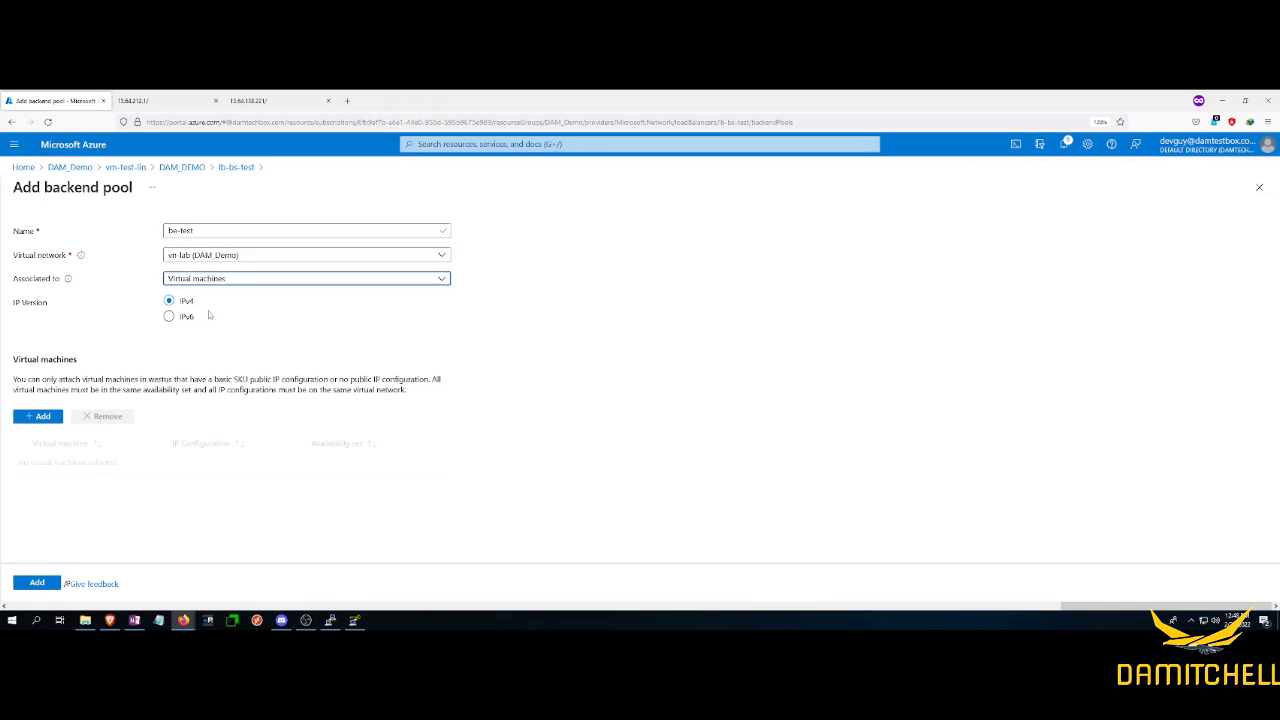
Add vm-test-lin3 and vm-test-lin4 to the be-test pool and save the pool
left_click(40, 418)
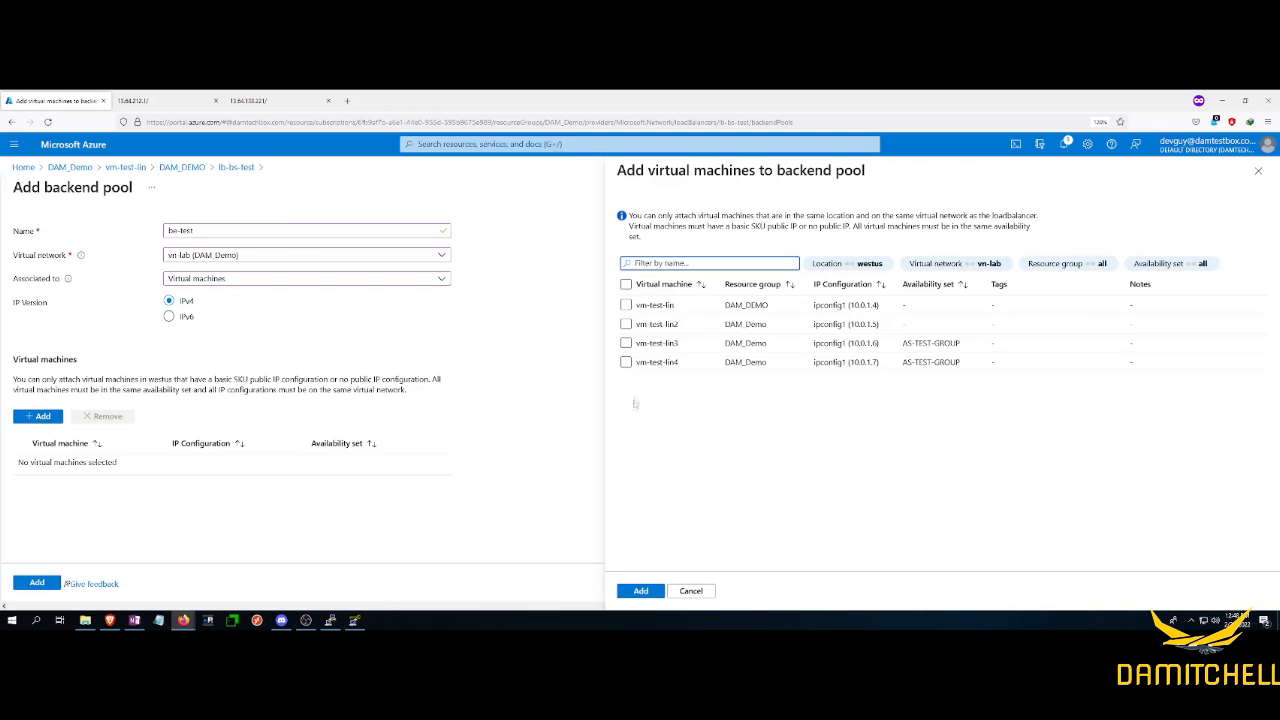
left_click(626, 343)
left_click(626, 362)
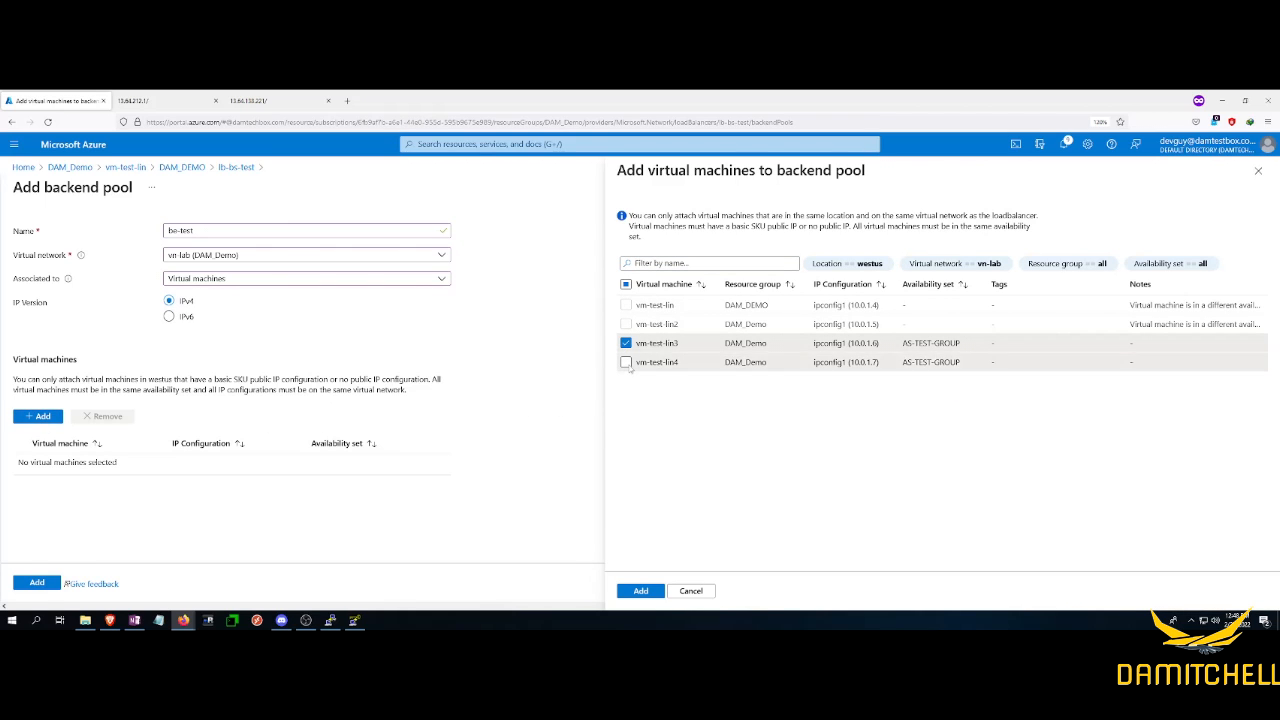
left_click(641, 590)
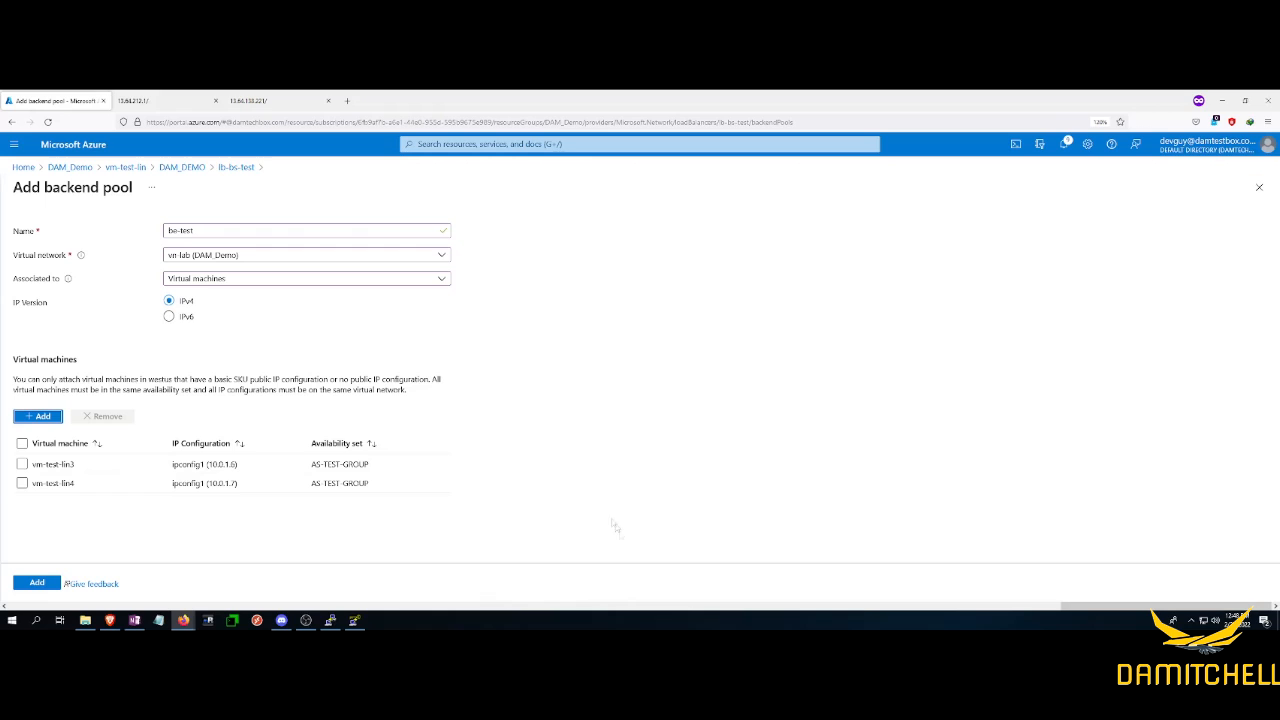
left_click(37, 583)
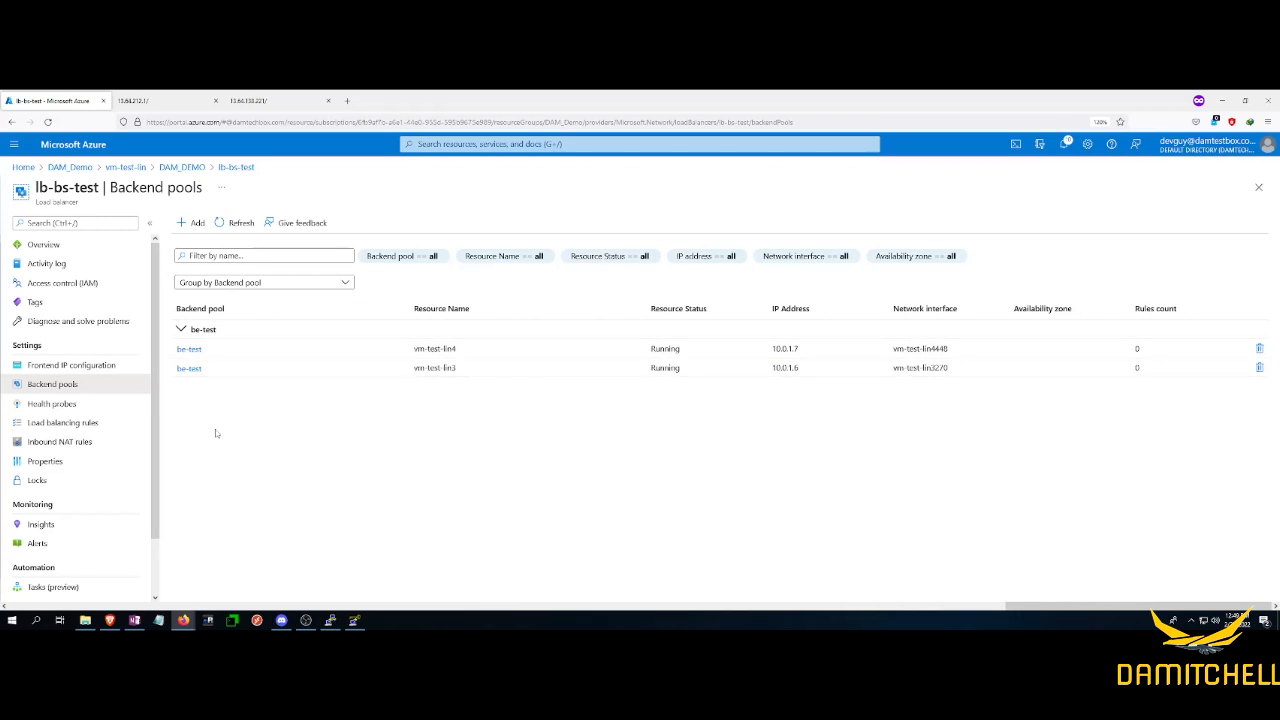
Start a load balancing rule named lbr-testrule with frontend IP address fe-bs-lb and backend pool be-test
left_click(72, 428)
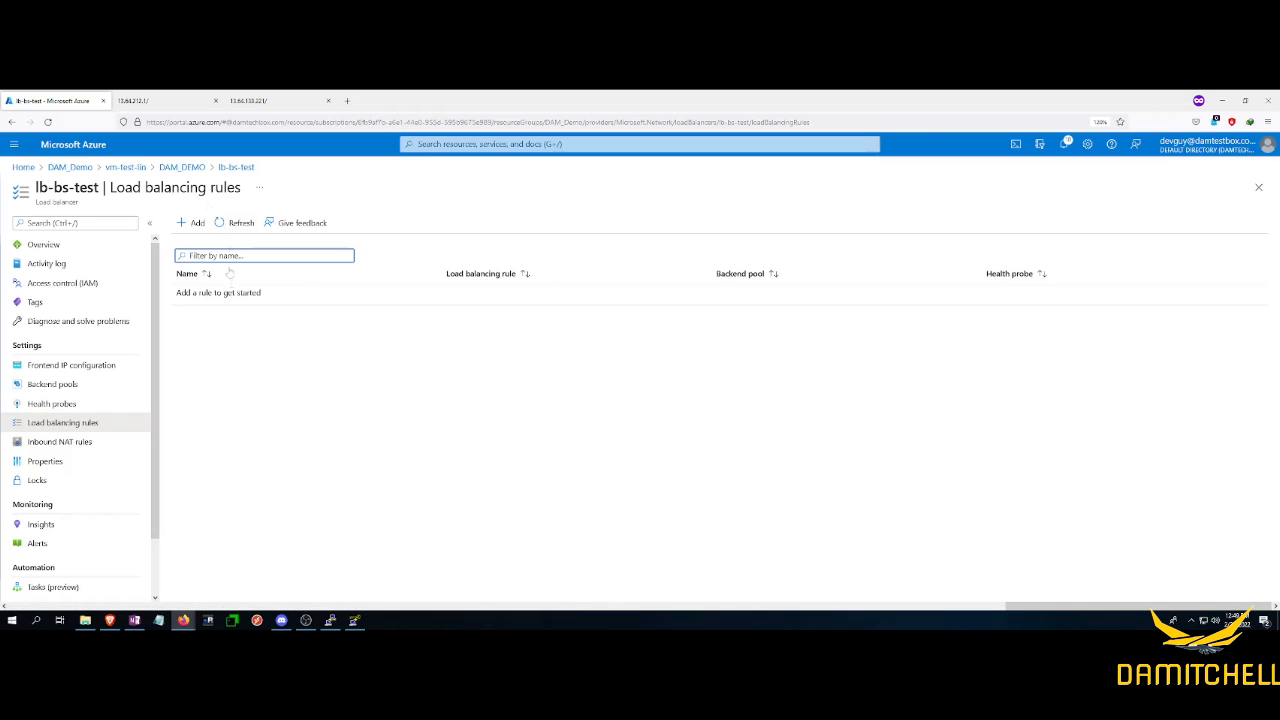
left_click(193, 225)
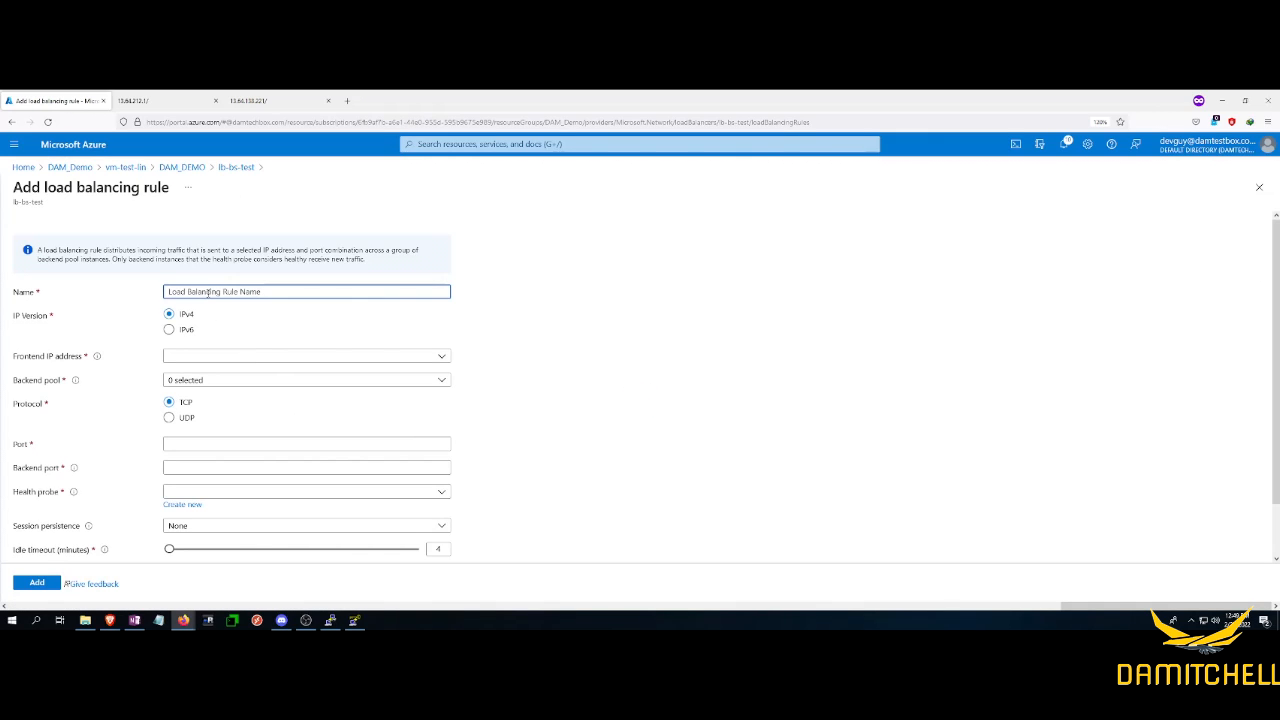
type("lbr-testrule")
left_click(238, 358)
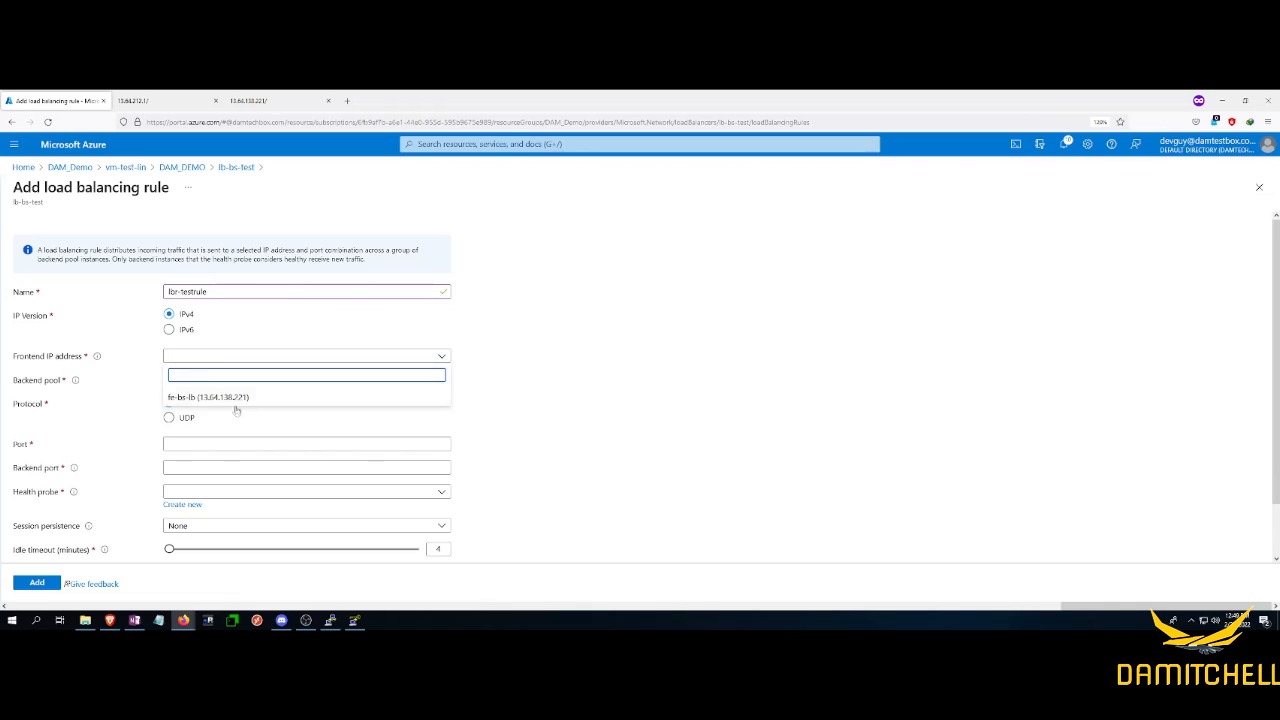
left_click(240, 400)
left_click(228, 381)
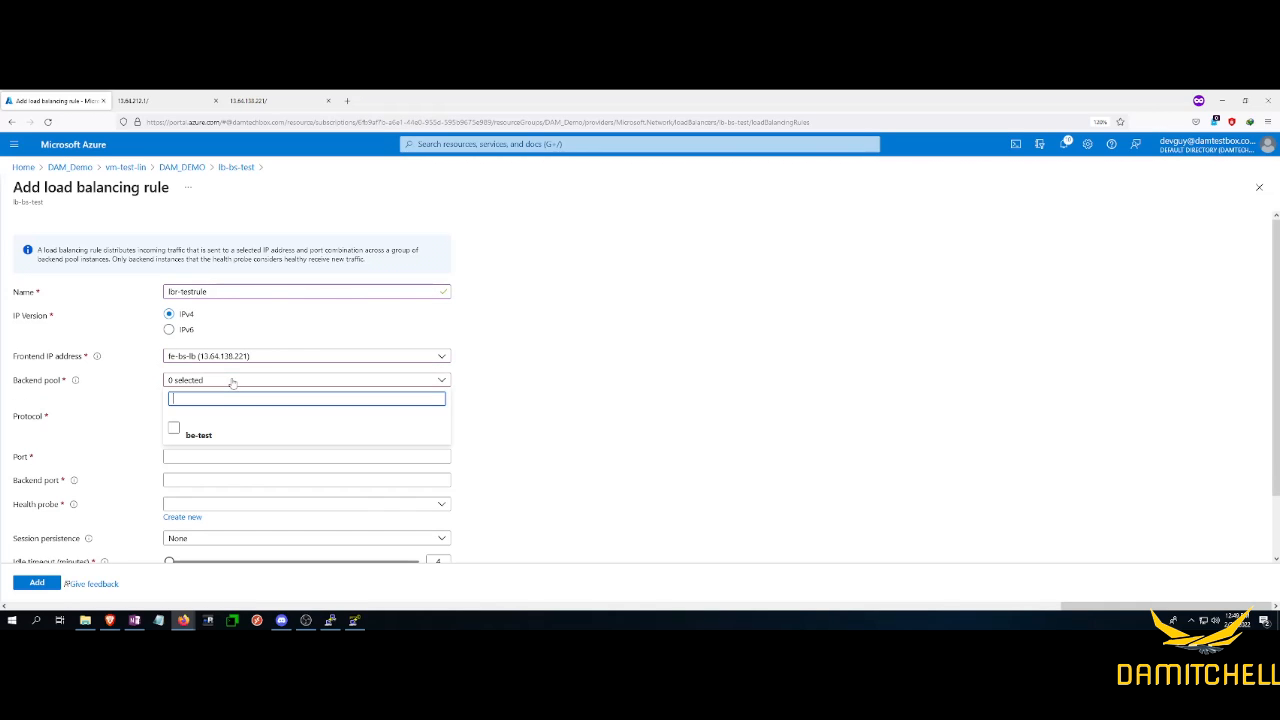
left_click(230, 436)
left_click(474, 434)
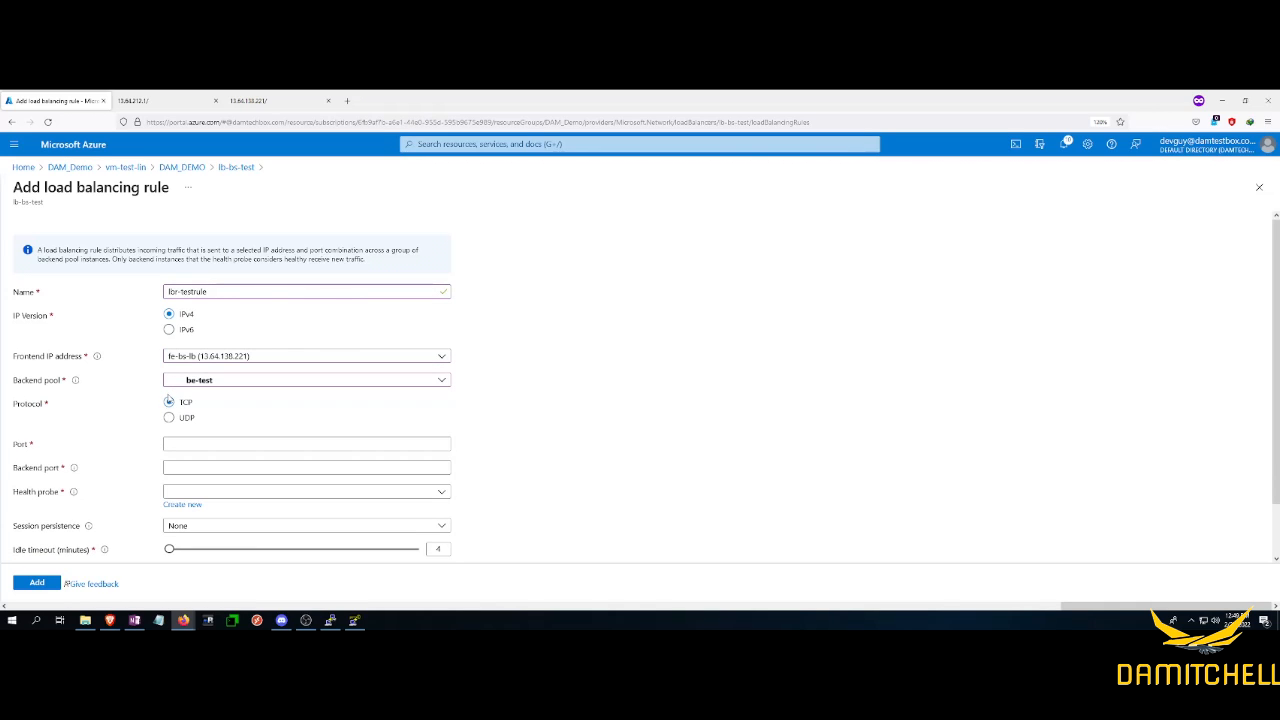
Set the rule's port and backend port to 80, choose health probe hp-test-HTTP and save the rule
left_click(191, 441)
type("80")
key("Tab")
type("80")
left_click(198, 493)
left_click(220, 533)
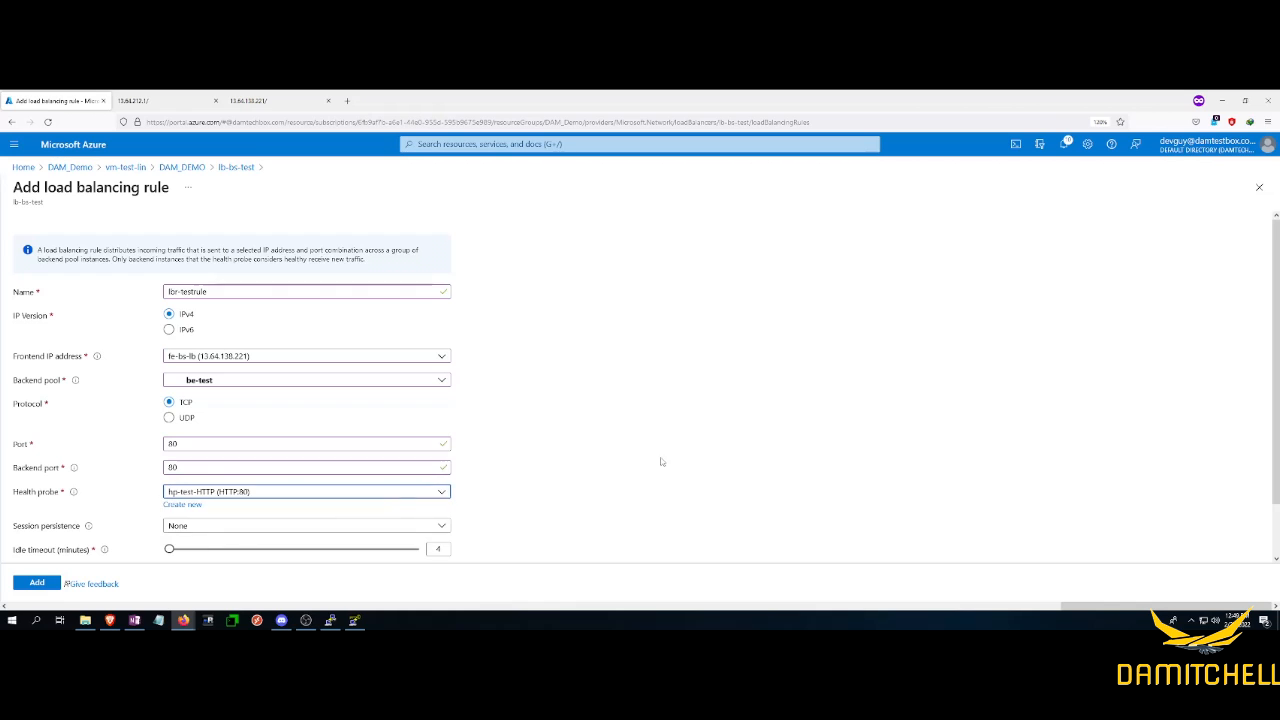
scroll(660, 464, "down", 2)
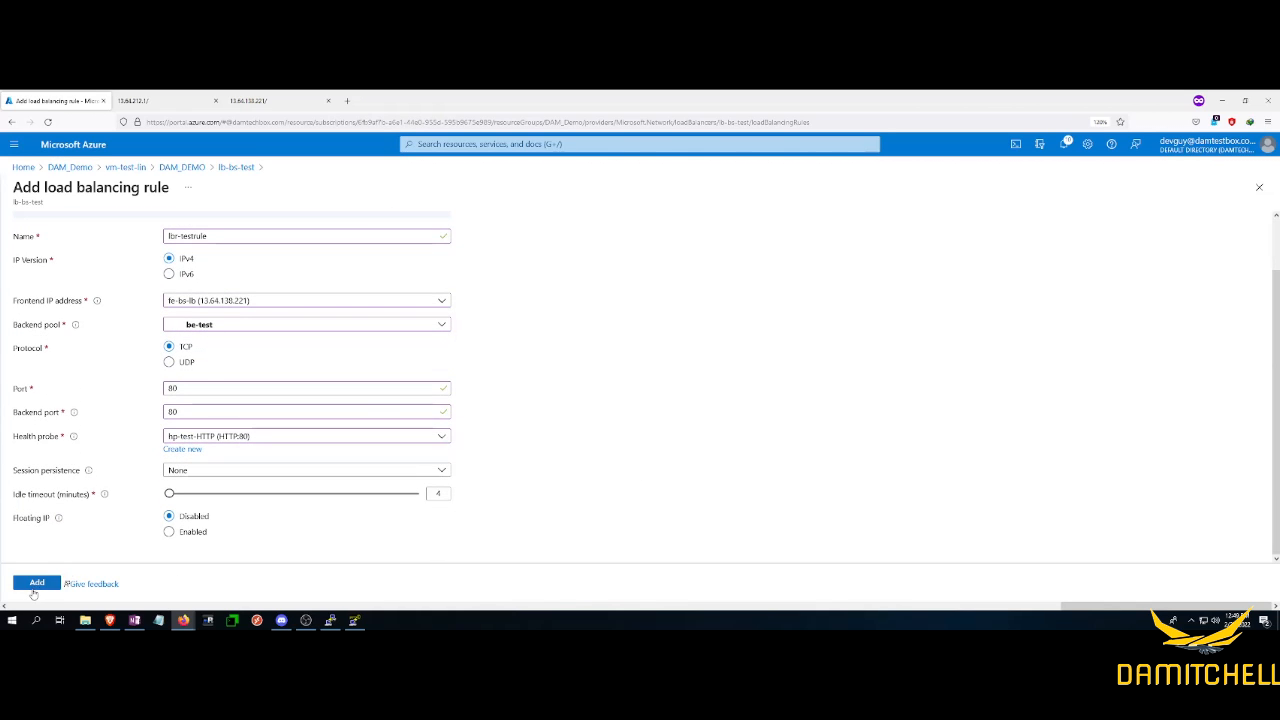
left_click(36, 583)
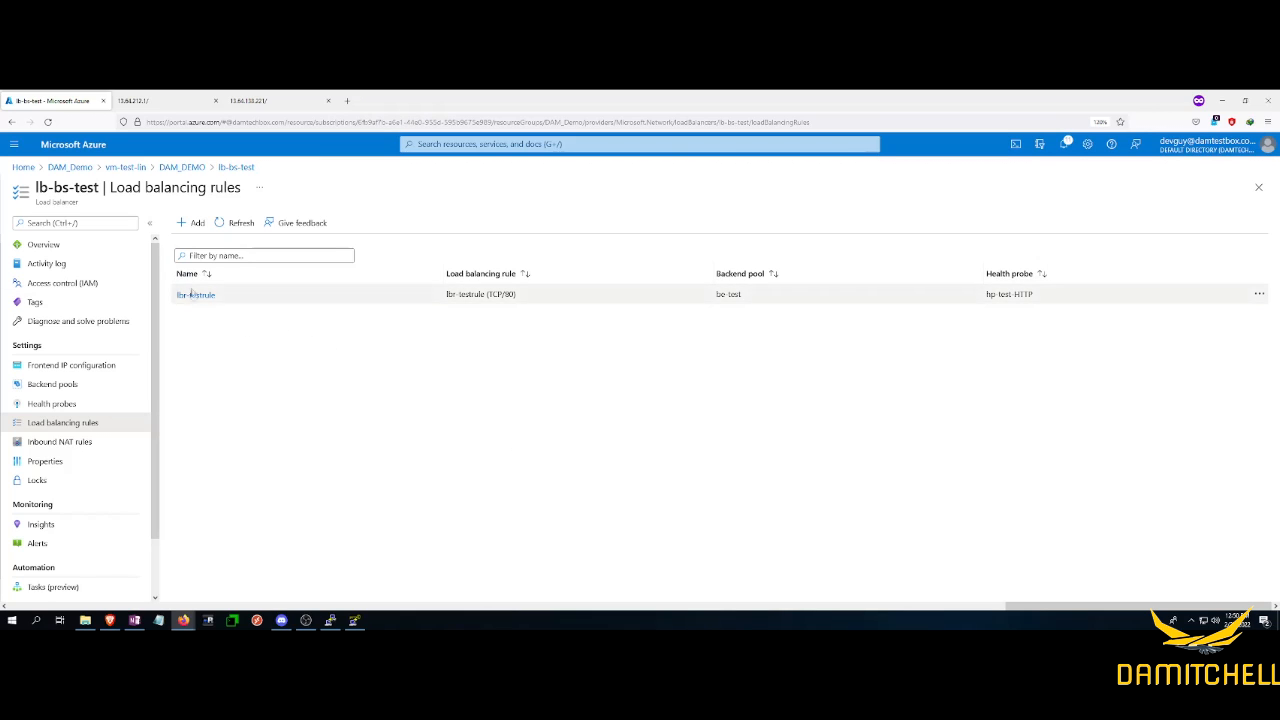
Reload the load balancer page at 13.64.138.221 several times and check which virtual machine answers
left_click(265, 106)
left_click(48, 121)
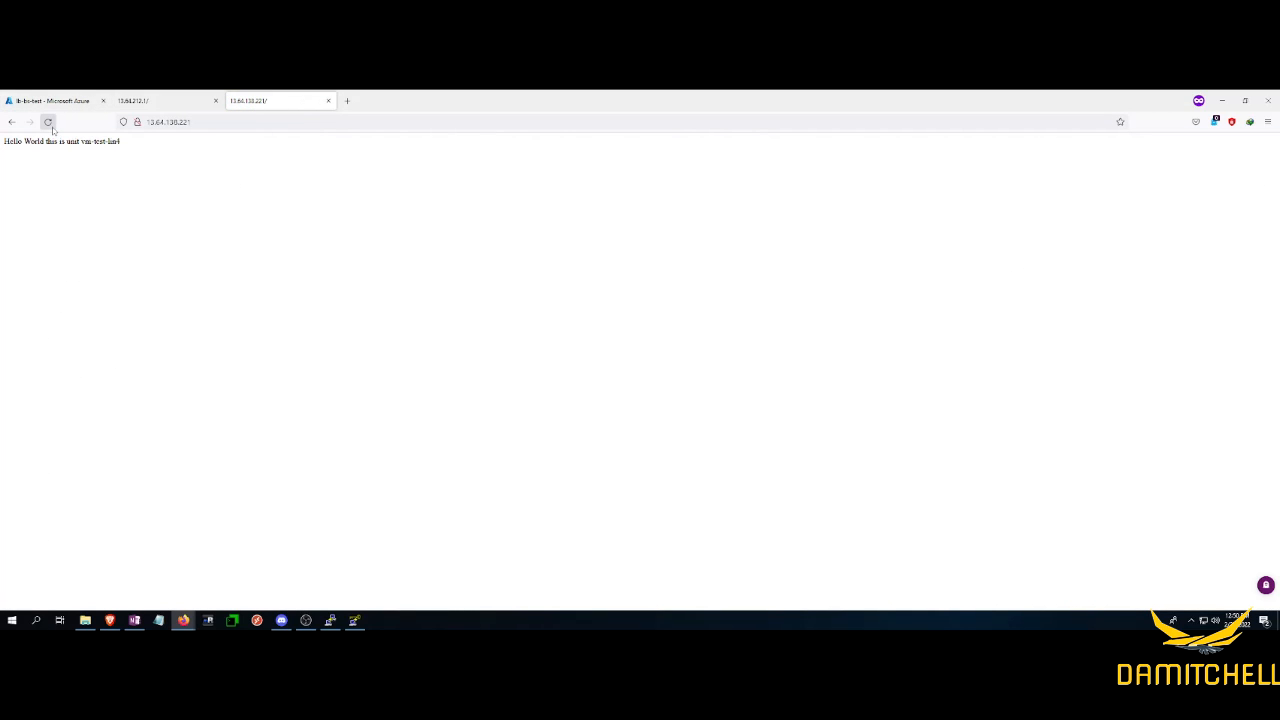
left_click_drag(123, 145, 87, 152)
left_click(48, 124)
left_click_drag(135, 149, 100, 145)
left_click(48, 123)
left_click(50, 126)
left_click(48, 122)
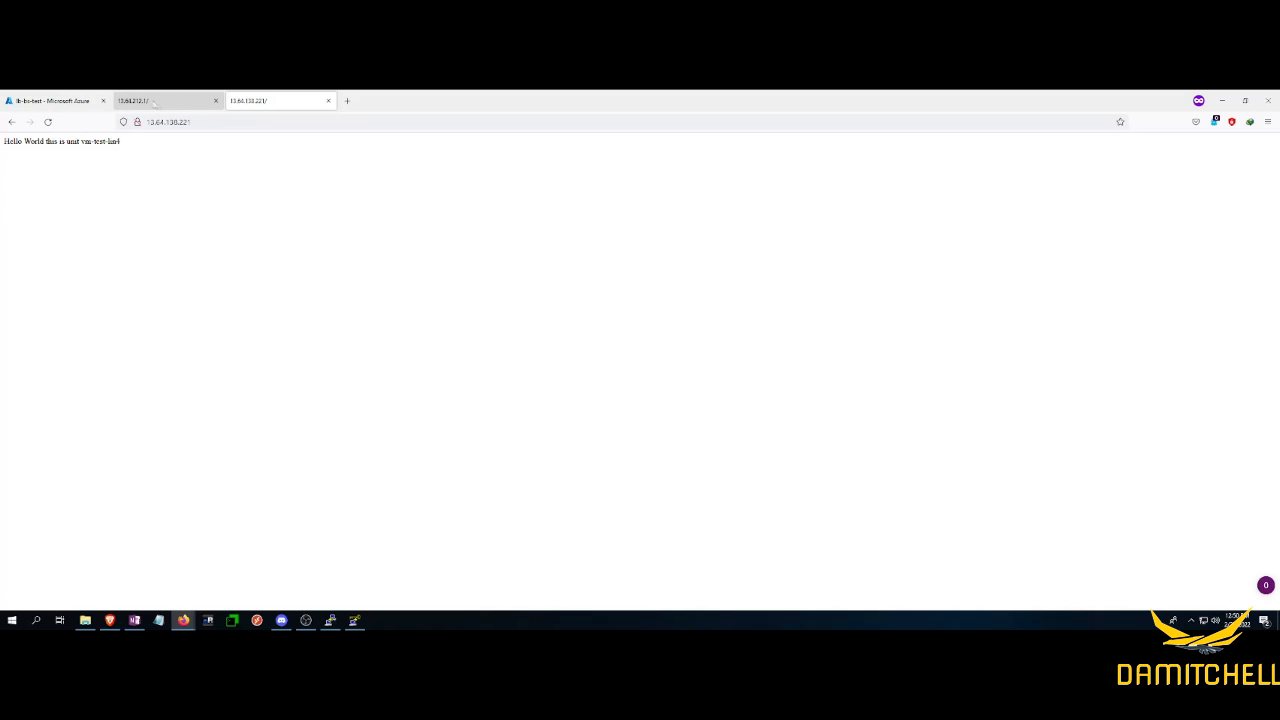
Return to the Azure portal, review the backend pools of lb-bs-test and open the Availability sets service
left_click(45, 102)
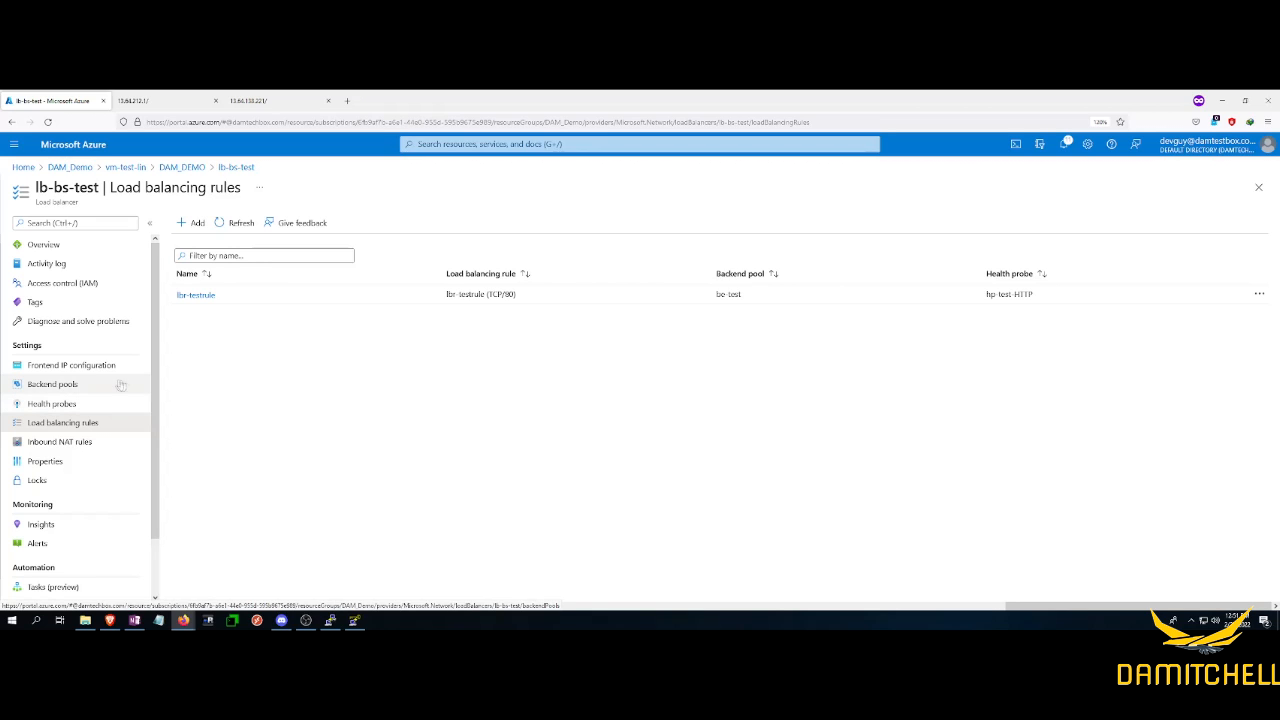
left_click(52, 384)
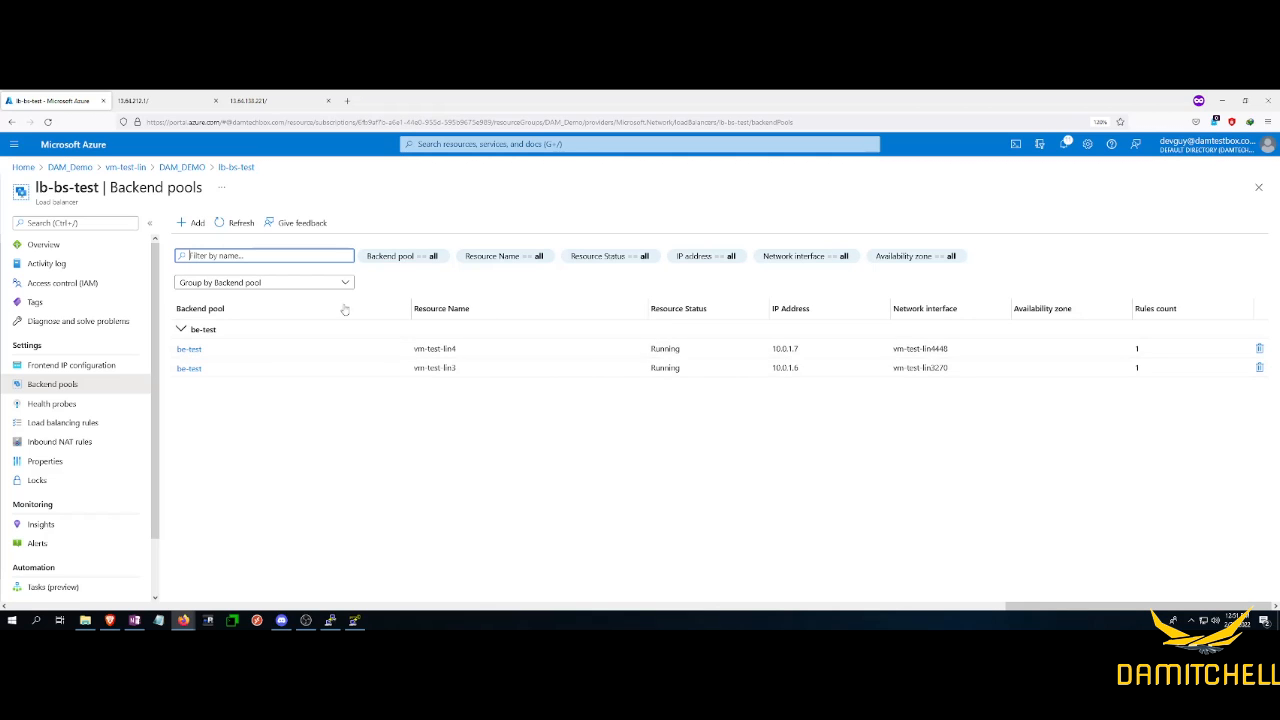
left_click(445, 144)
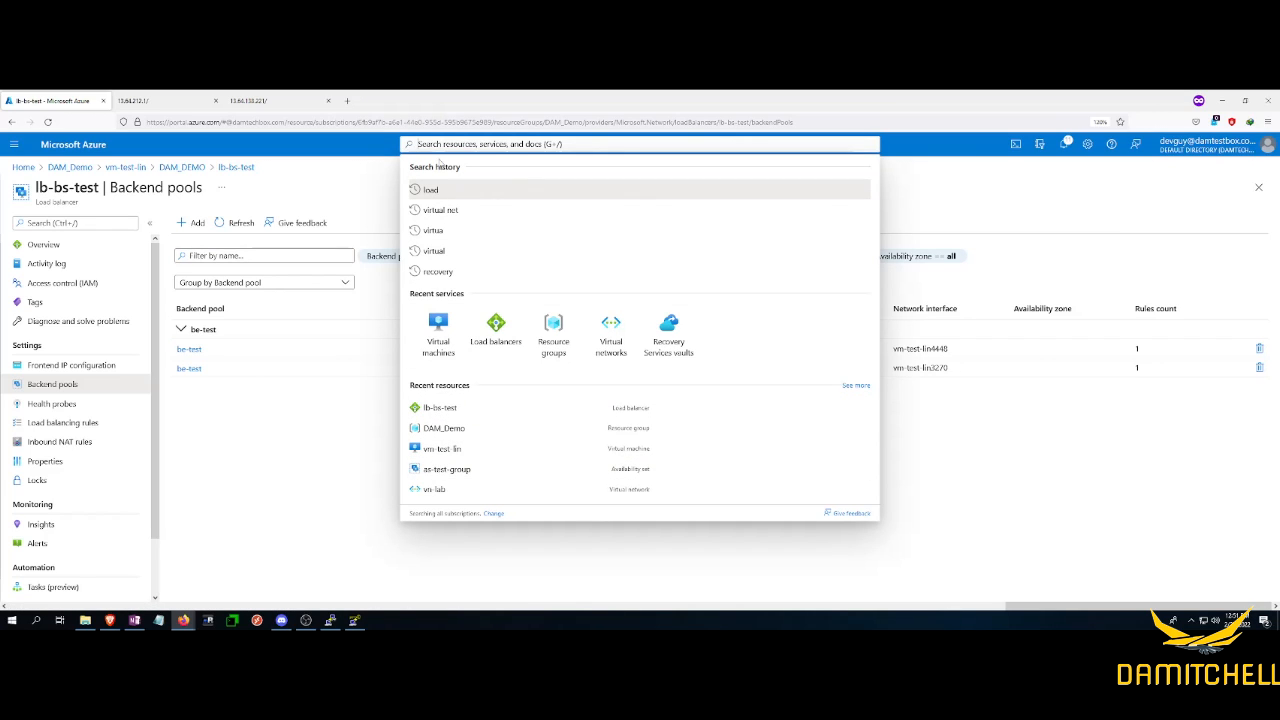
type("avail")
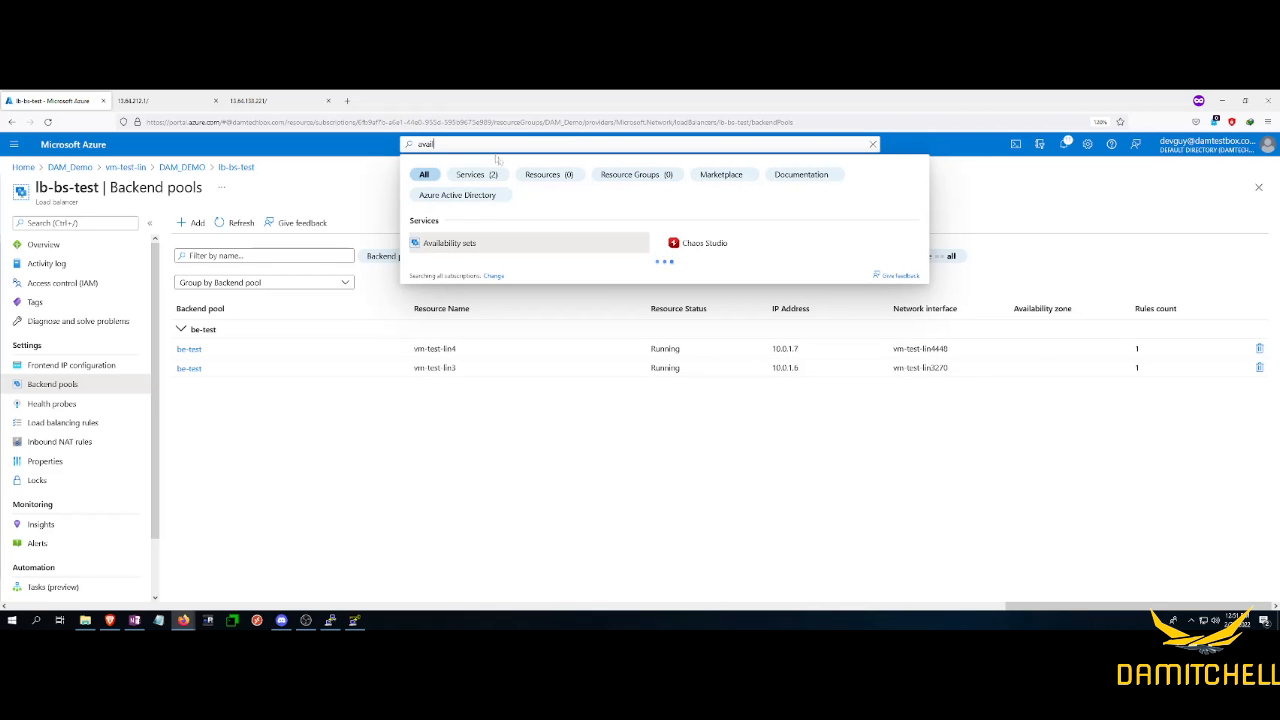
left_click(449, 247)
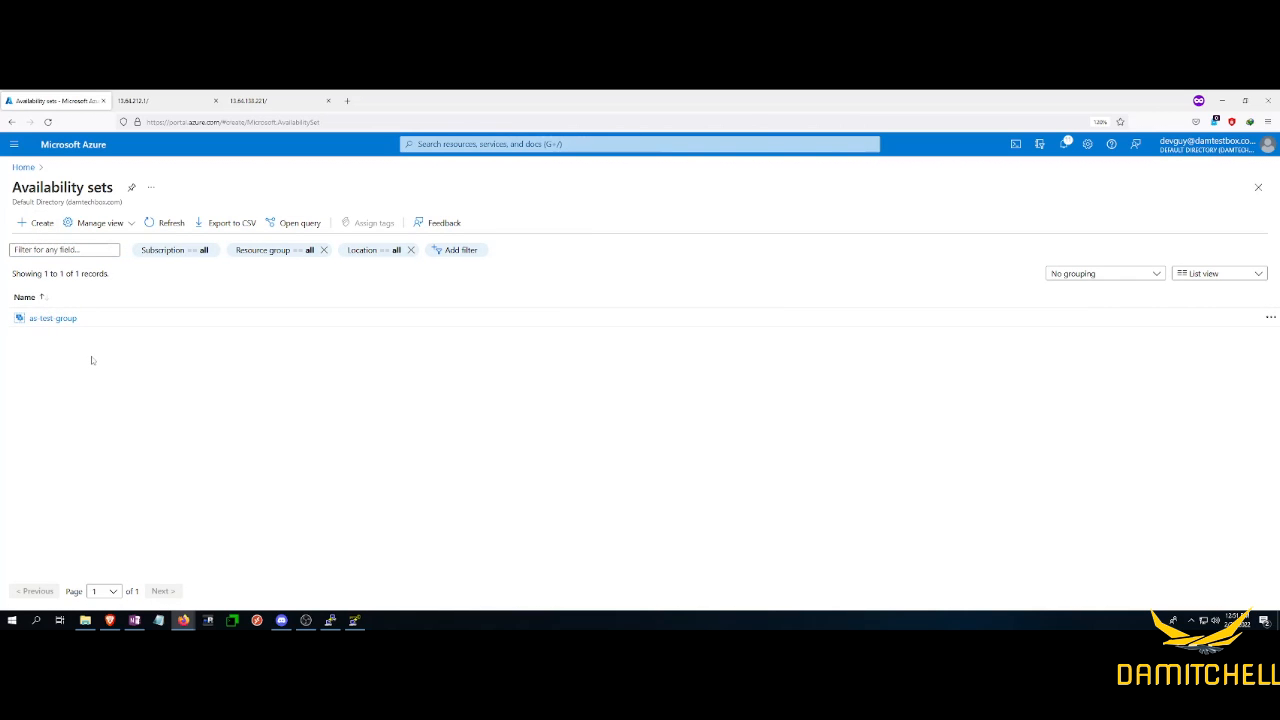
Set up a new availability set in resource group DAM_Demo with the name as-test2
left_click(403, 388)
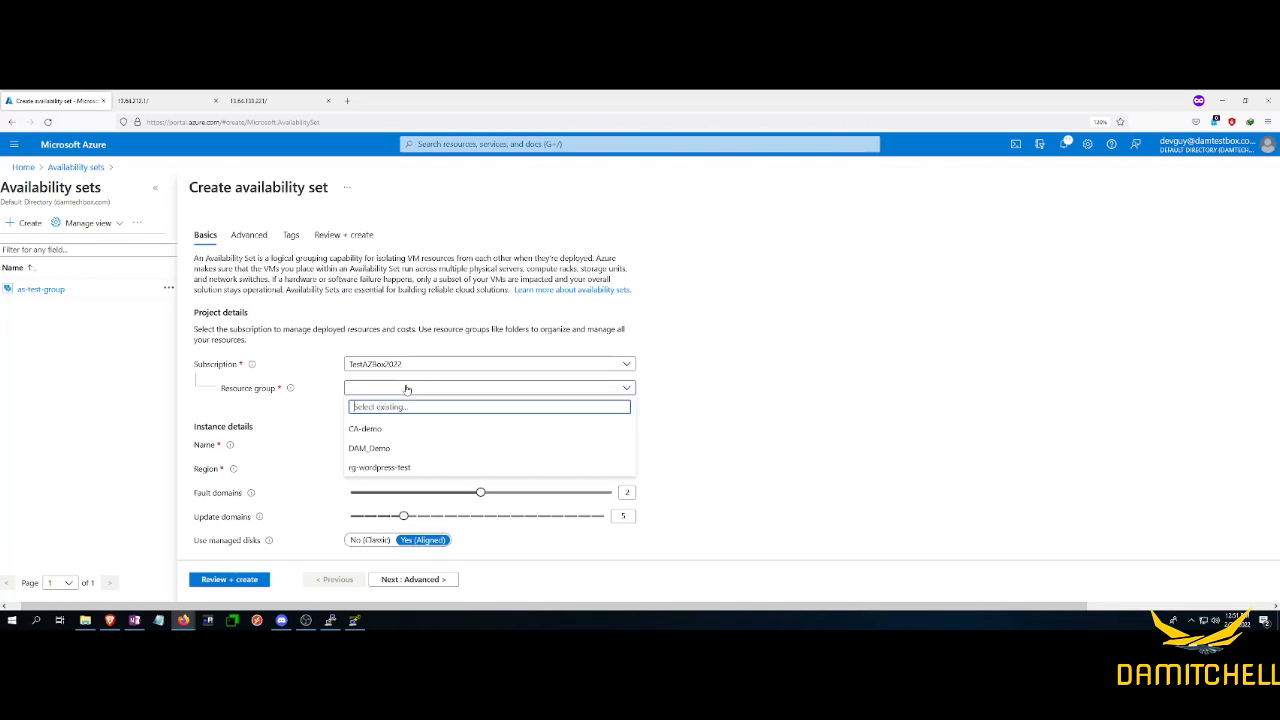
left_click(391, 445)
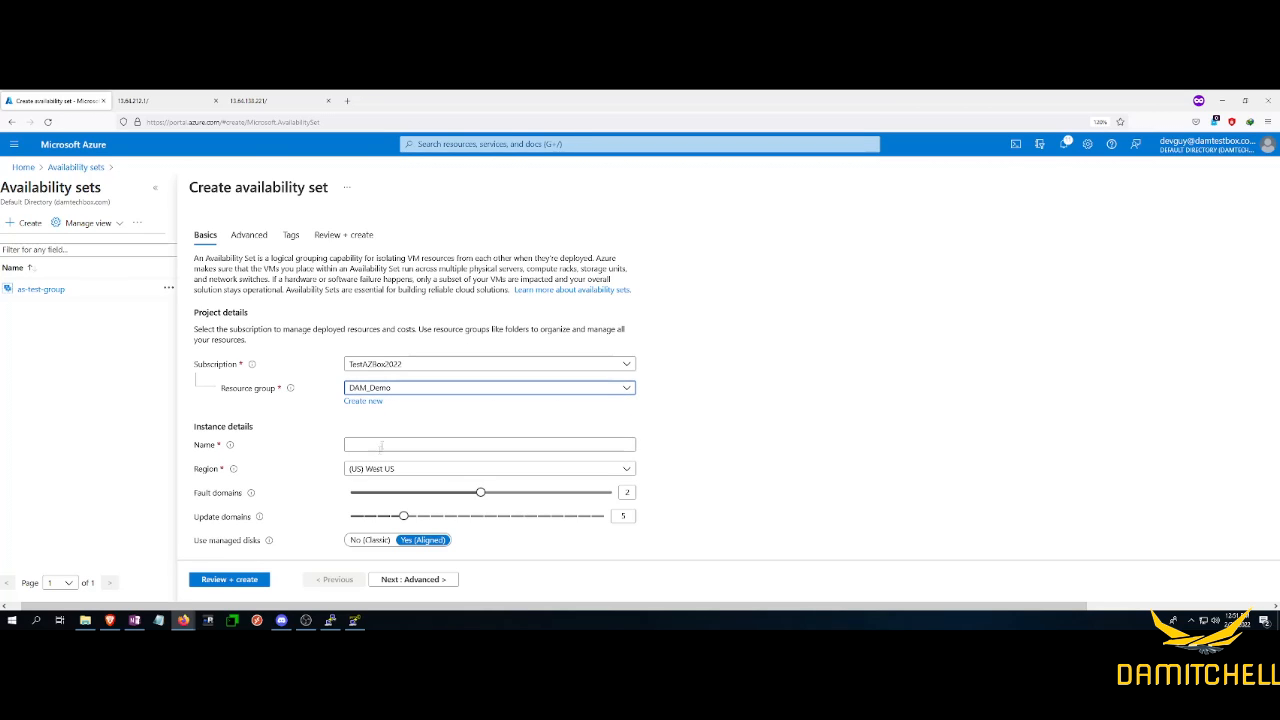
left_click(389, 441)
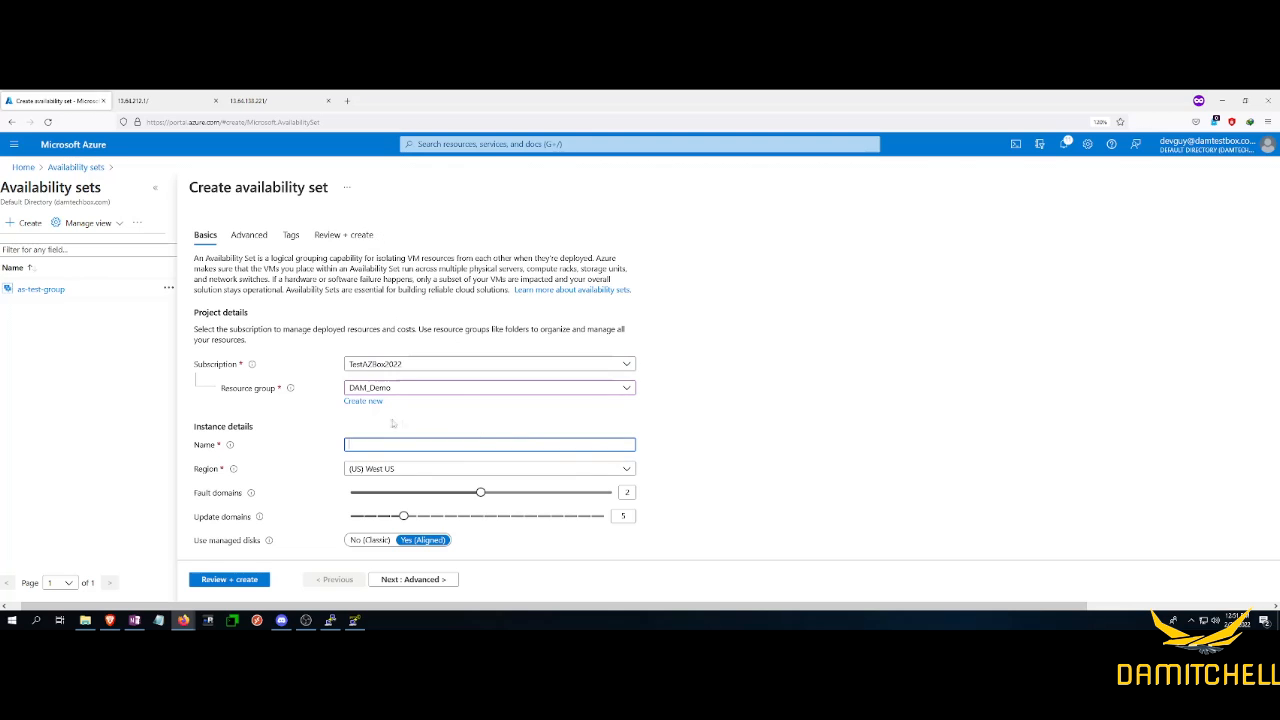
scroll(345, 428, "down", 1)
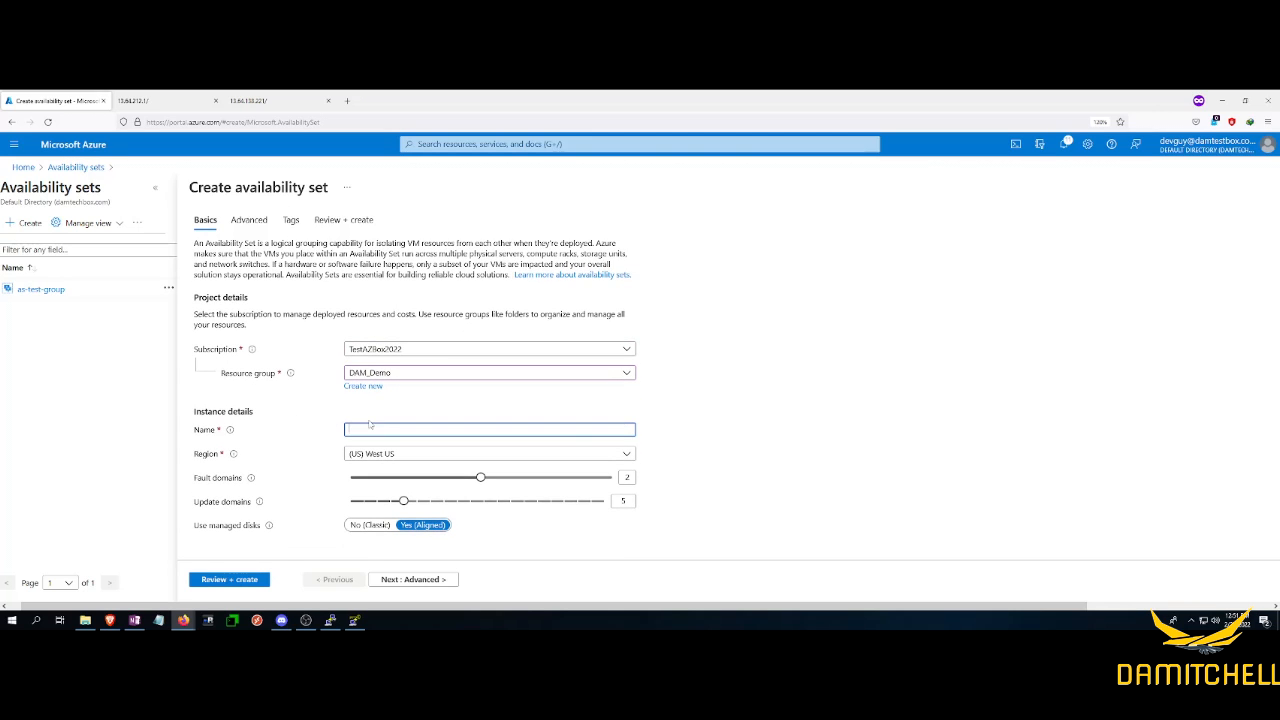
type("as-test2")
Check the proximity placement group options, leave the tags empty and create the availability set as-test2
left_click(395, 580)
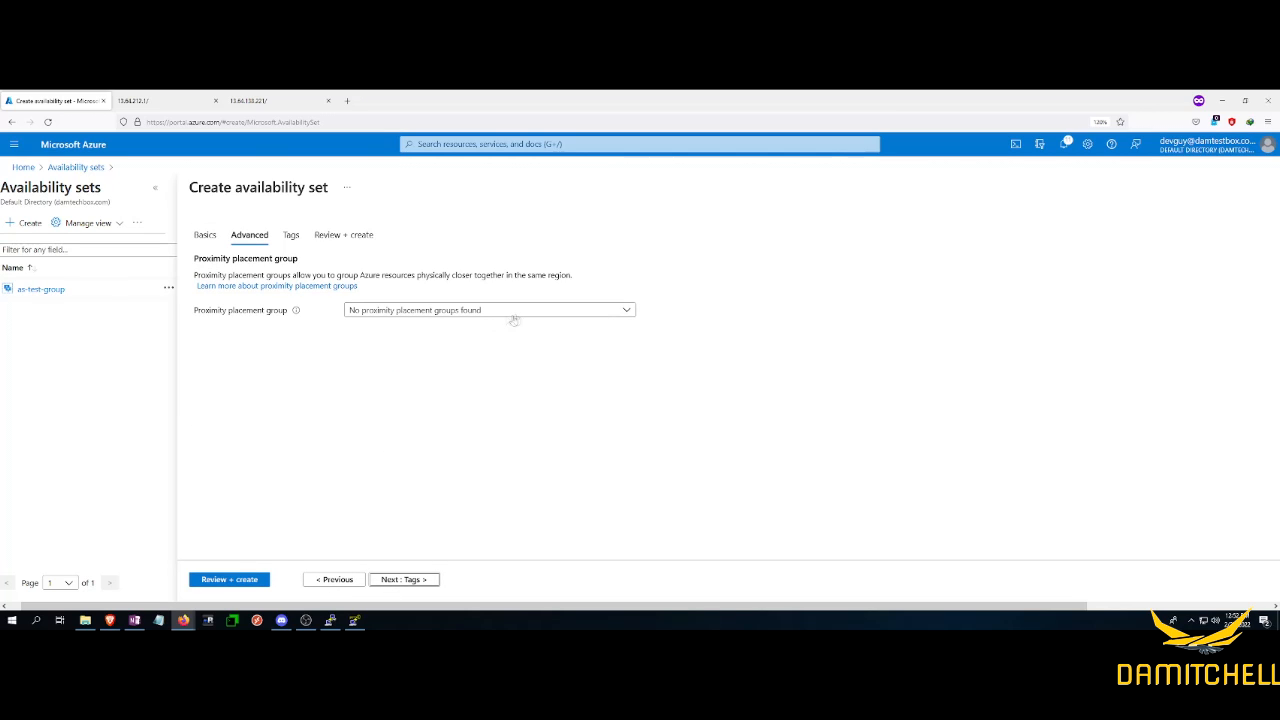
left_click(524, 314)
left_click(524, 314)
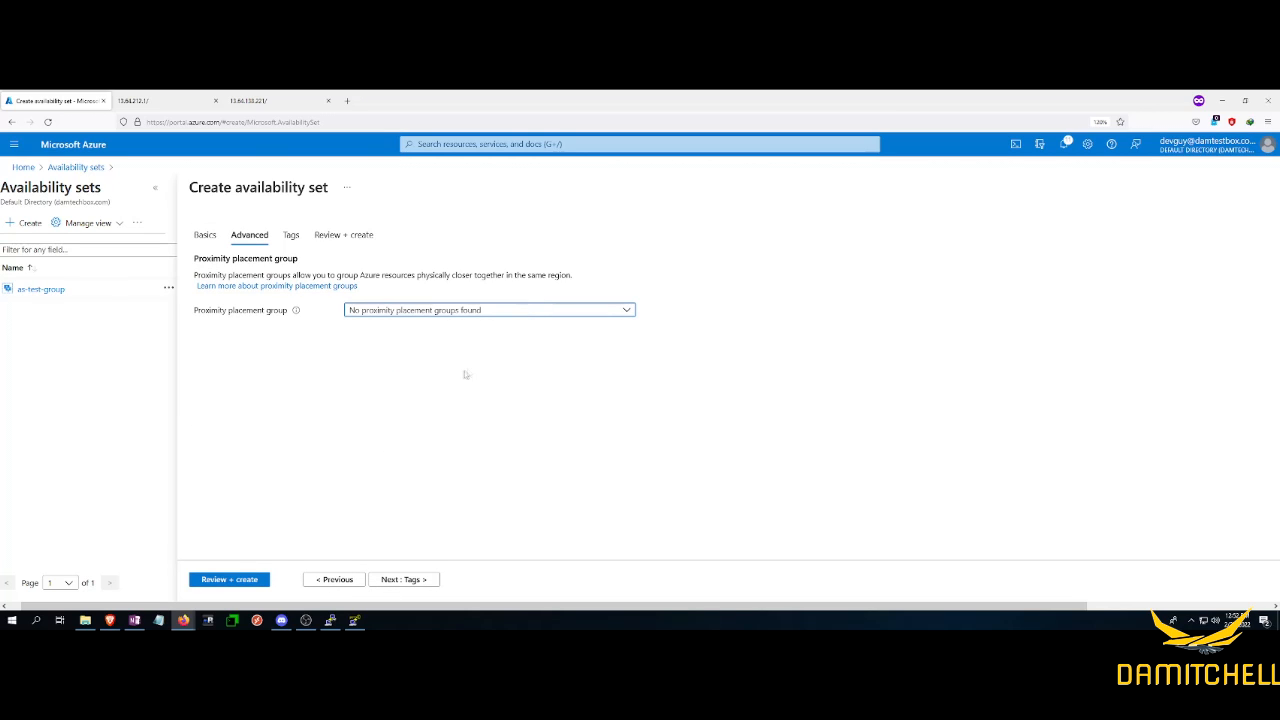
left_click(398, 578)
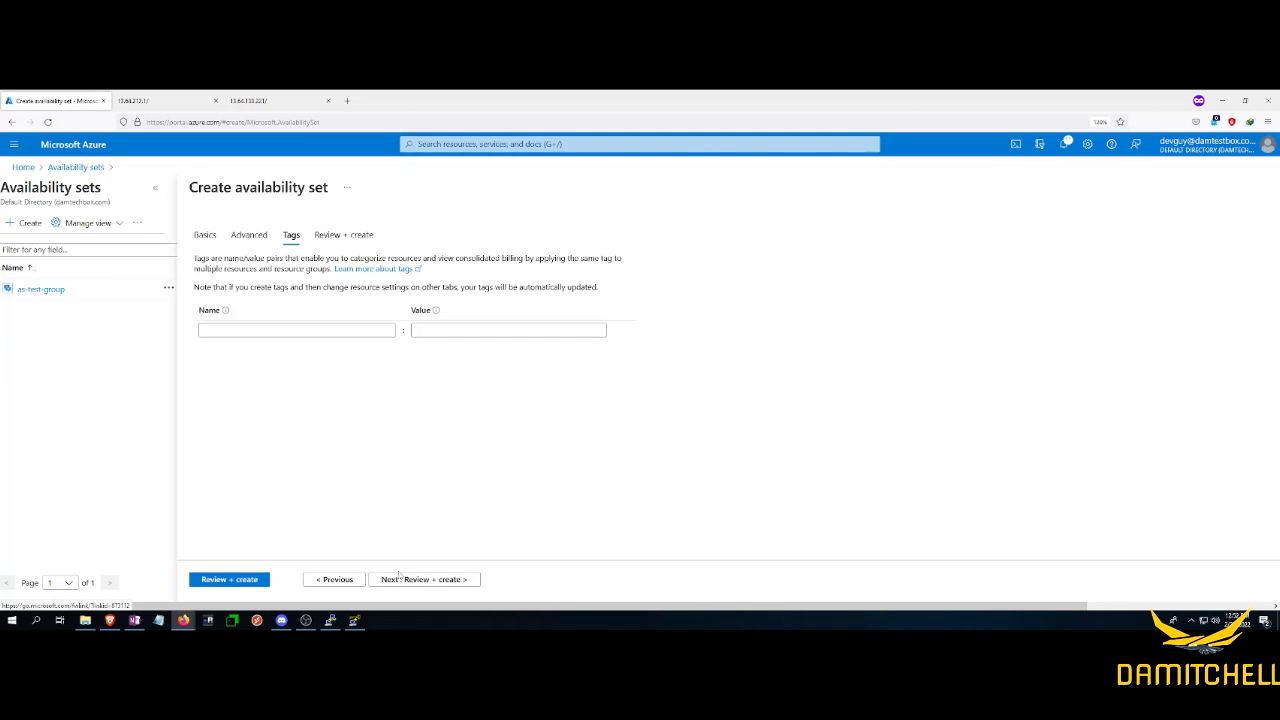
left_click(417, 584)
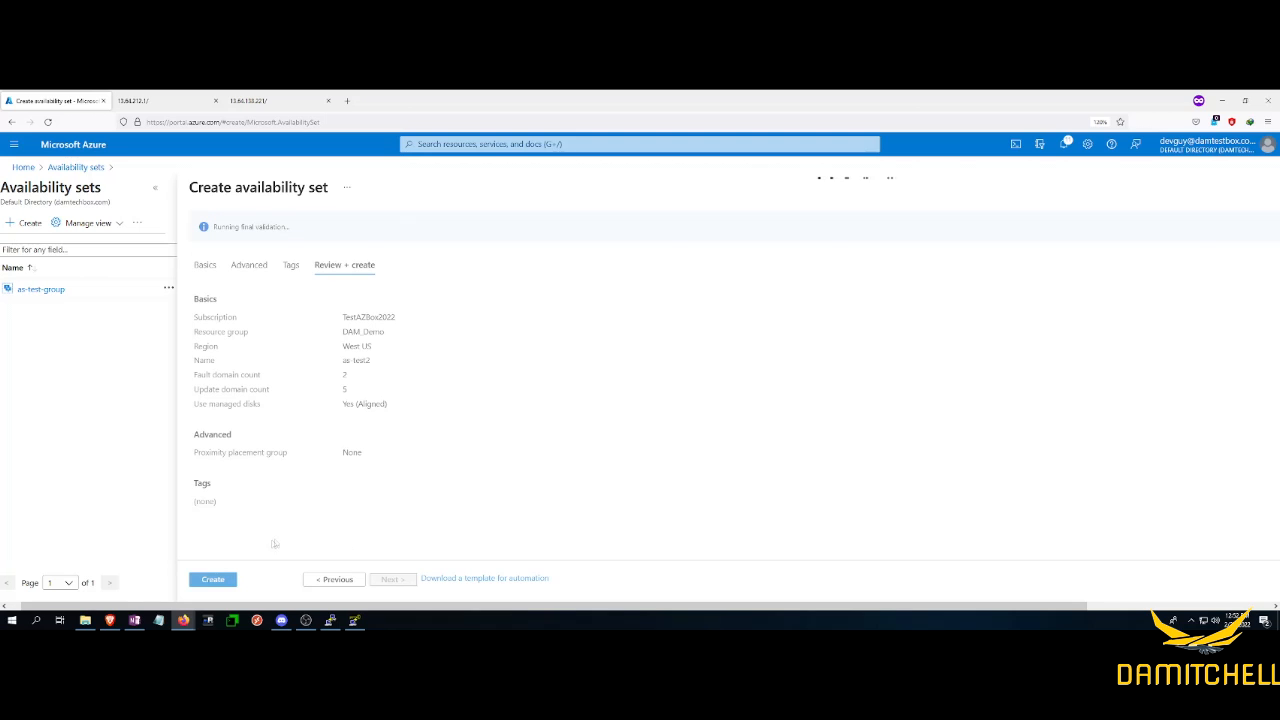
left_click(216, 584)
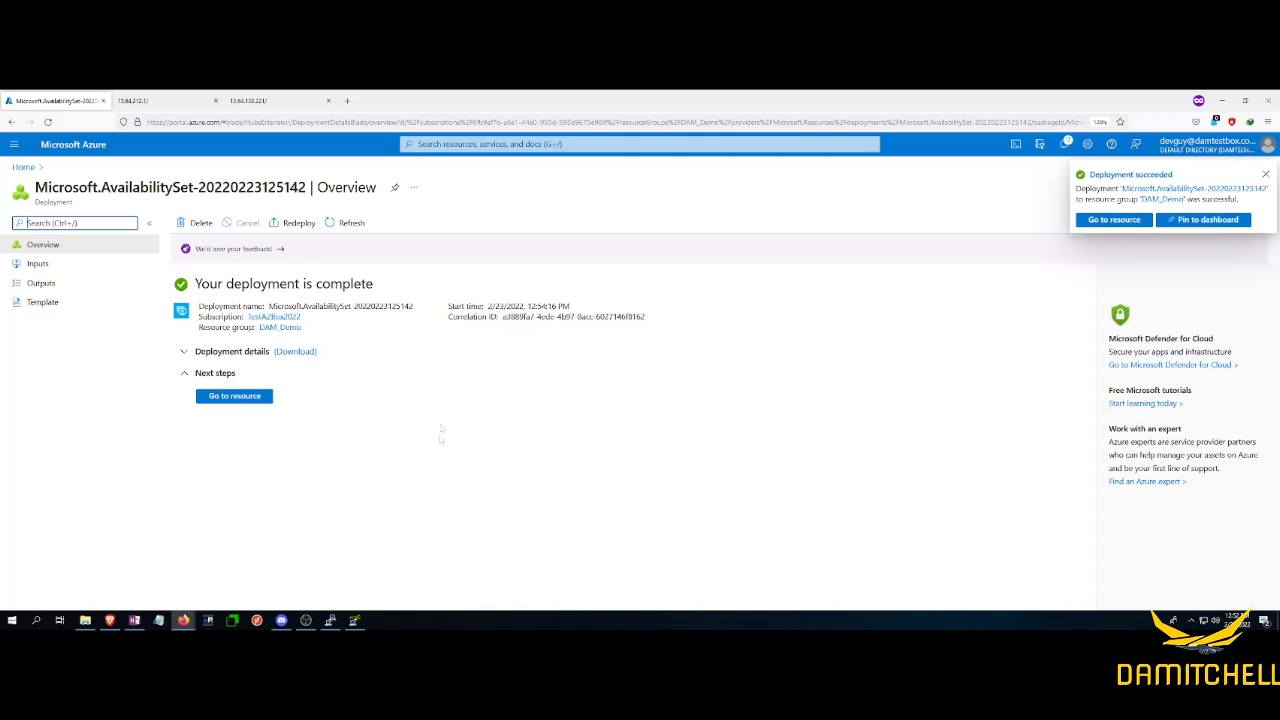
Open the Virtual machines service and start a new virtual machine named vm-test-lin5 in resource group DAM_Demo
left_click(412, 146)
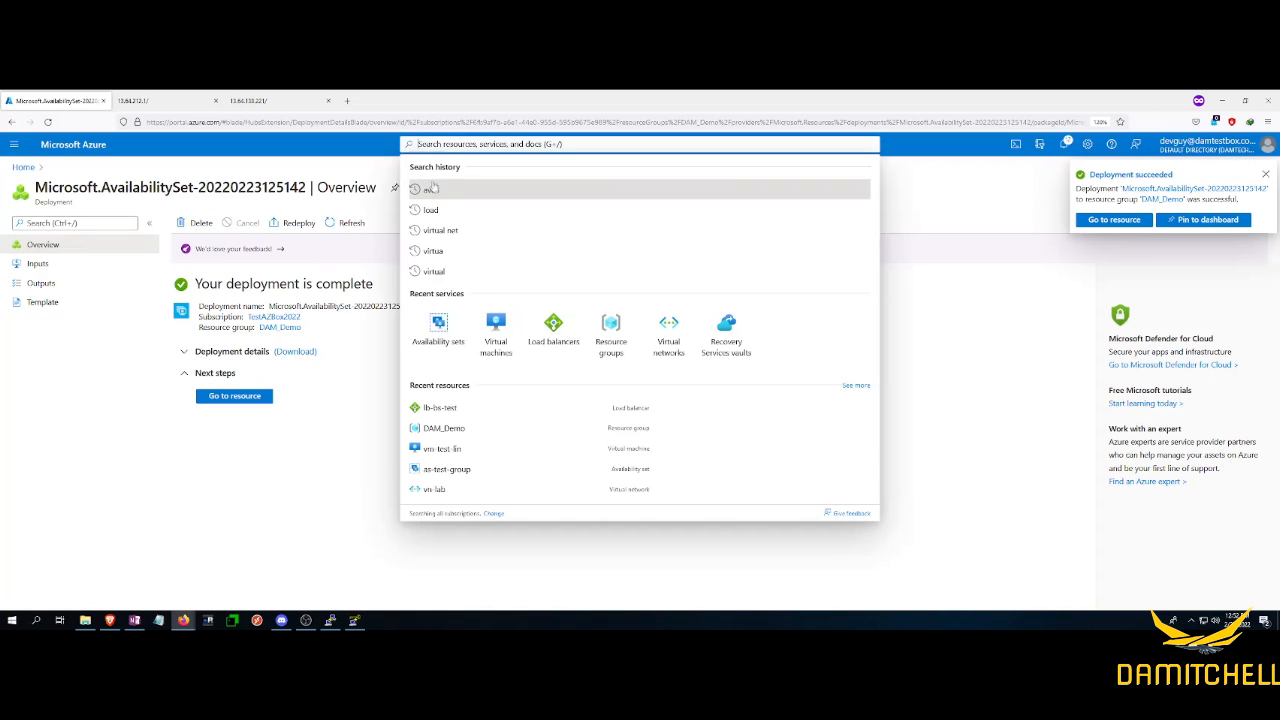
left_click(495, 340)
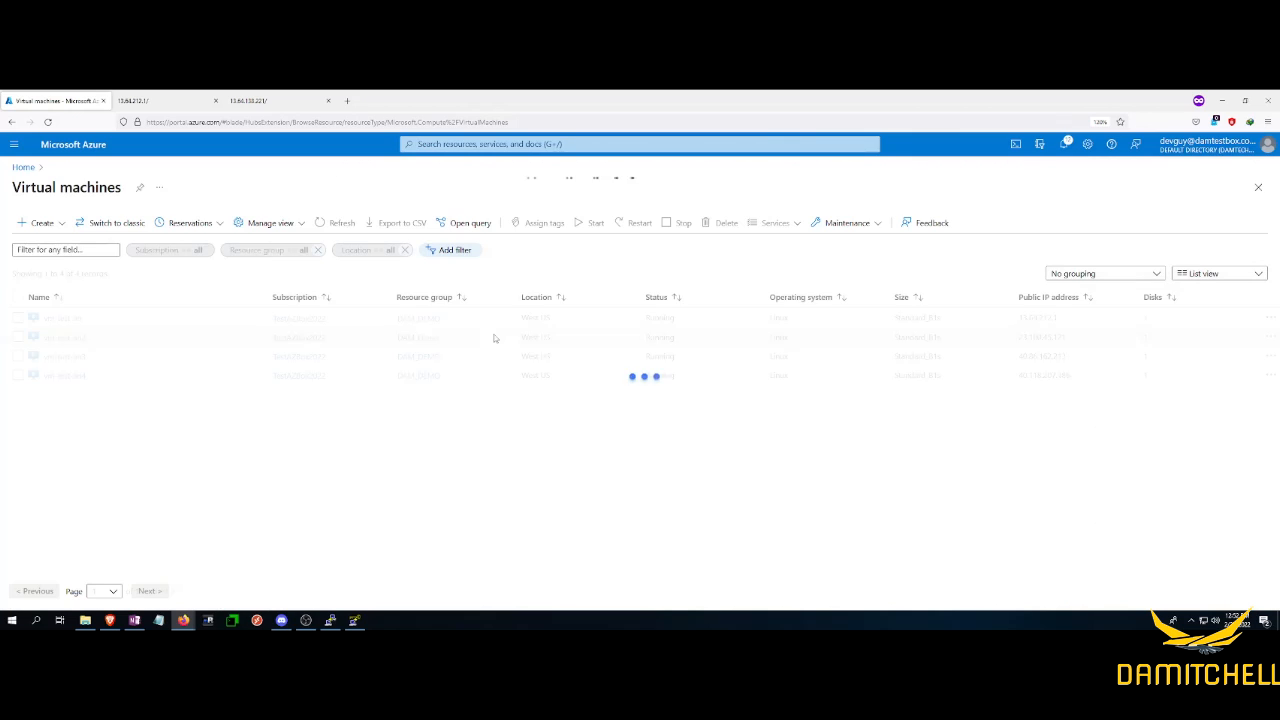
left_click(40, 223)
left_click(45, 243)
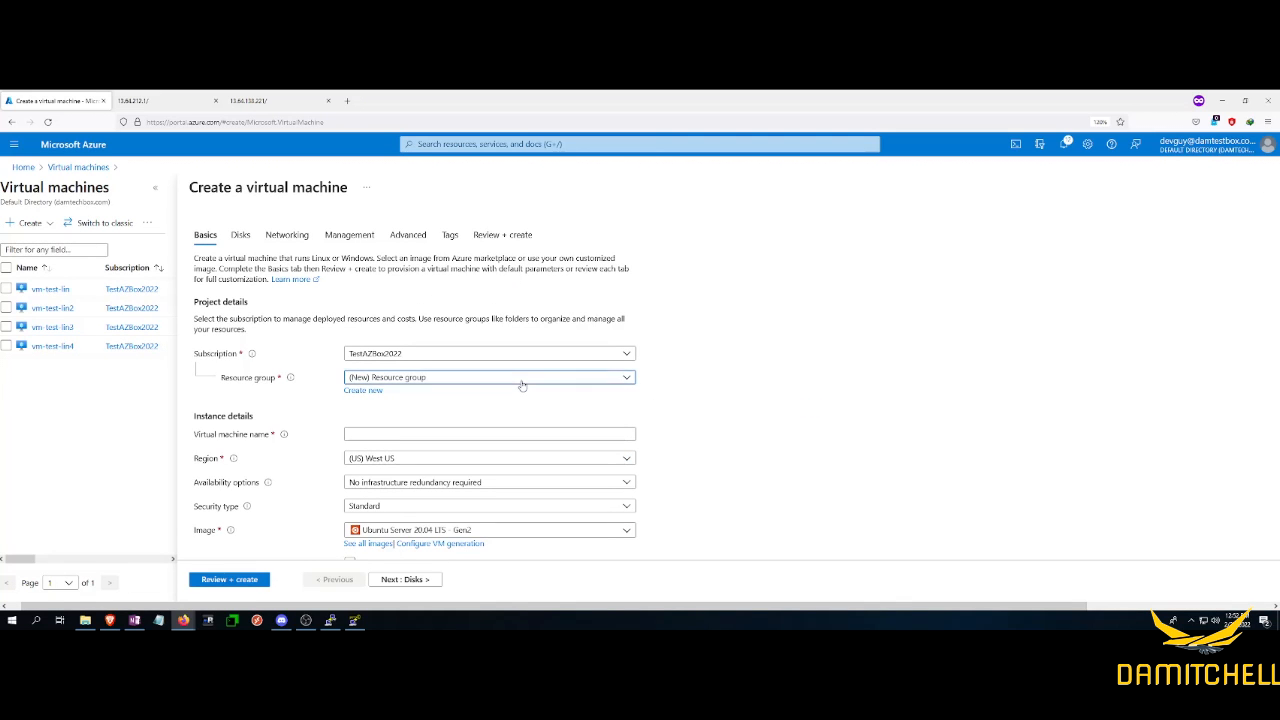
left_click(521, 380)
left_click(425, 437)
left_click(549, 435)
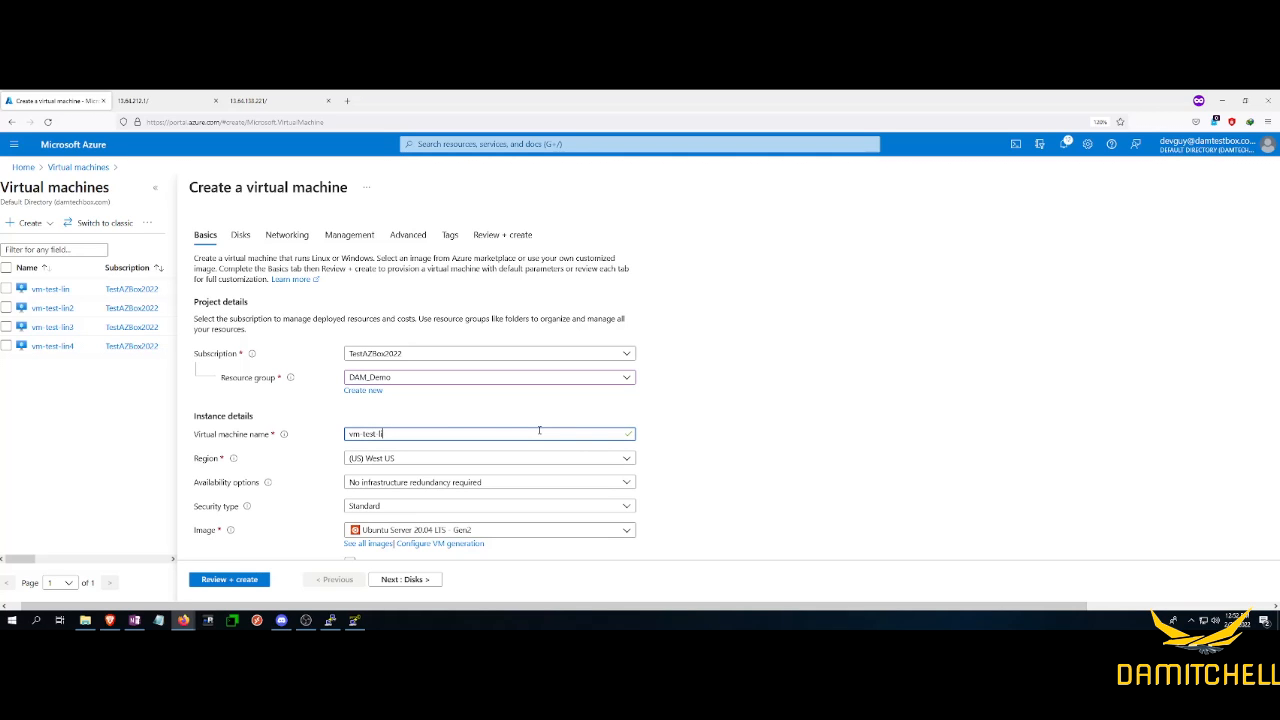
left_click(688, 441)
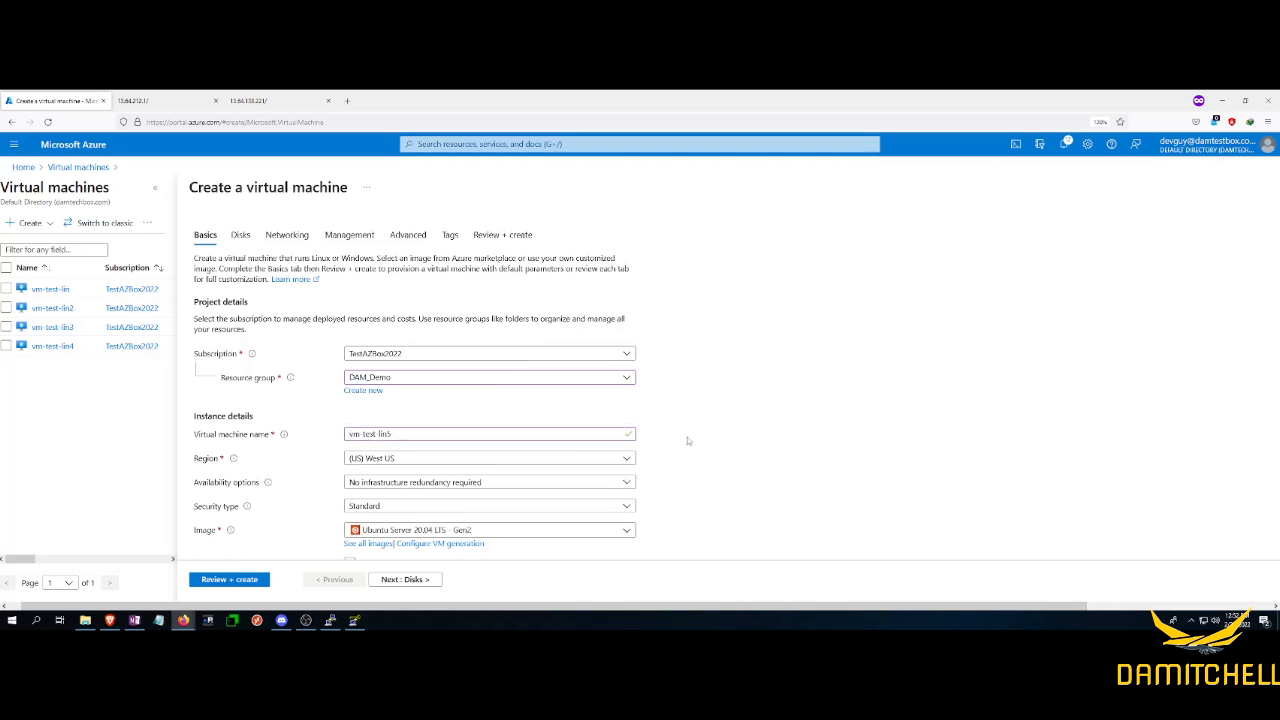
Set the new virtual machine's availability option to Availability set and assign it to as-test2
scroll(450, 400, "down", 2)
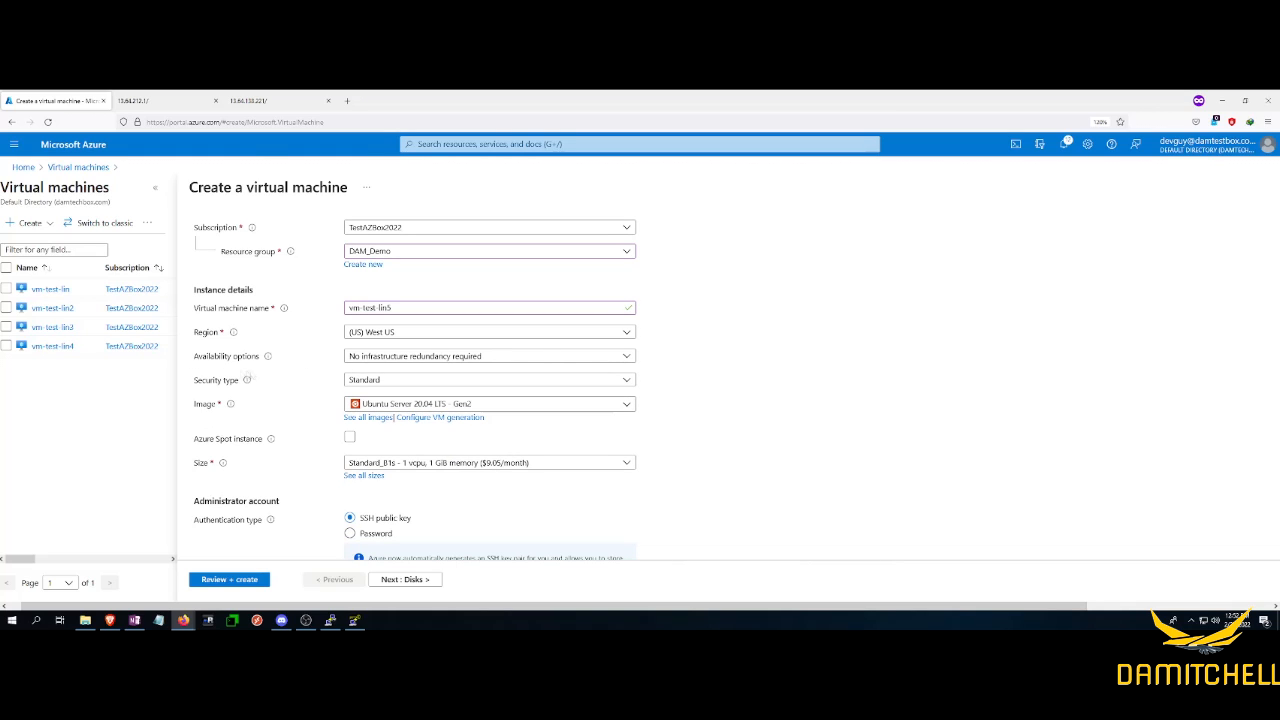
left_click(440, 356)
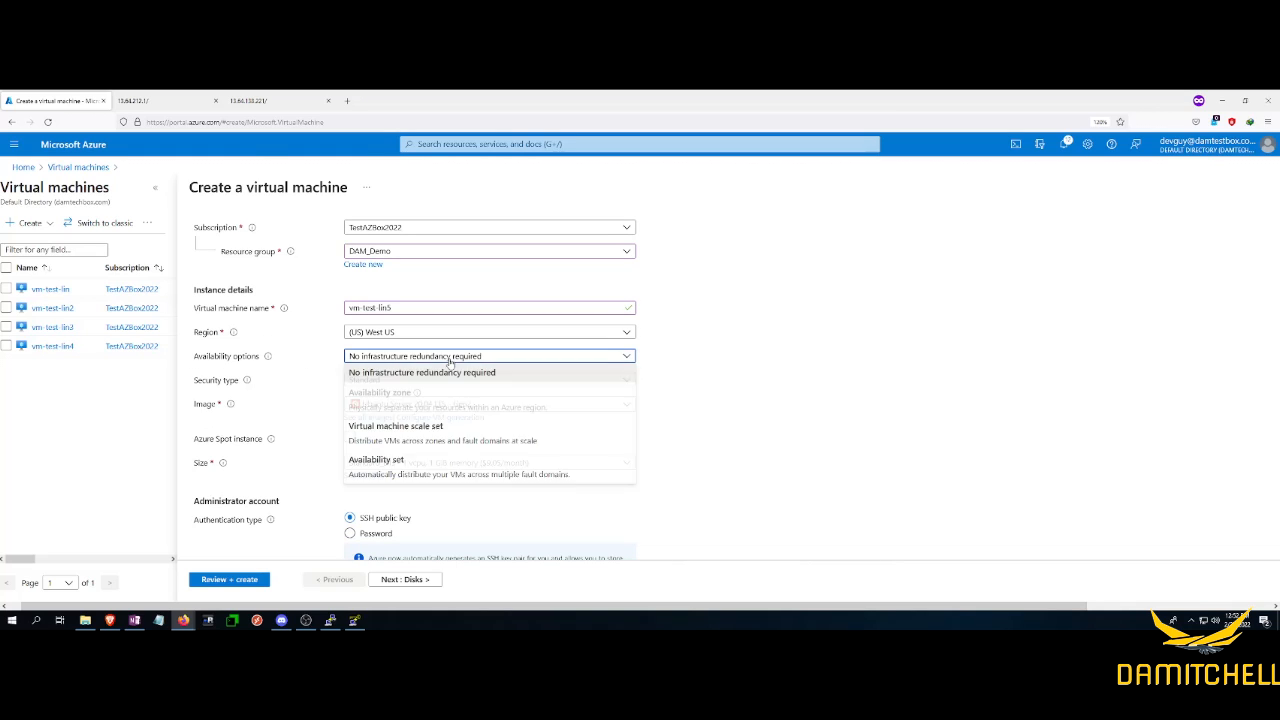
left_click(399, 462)
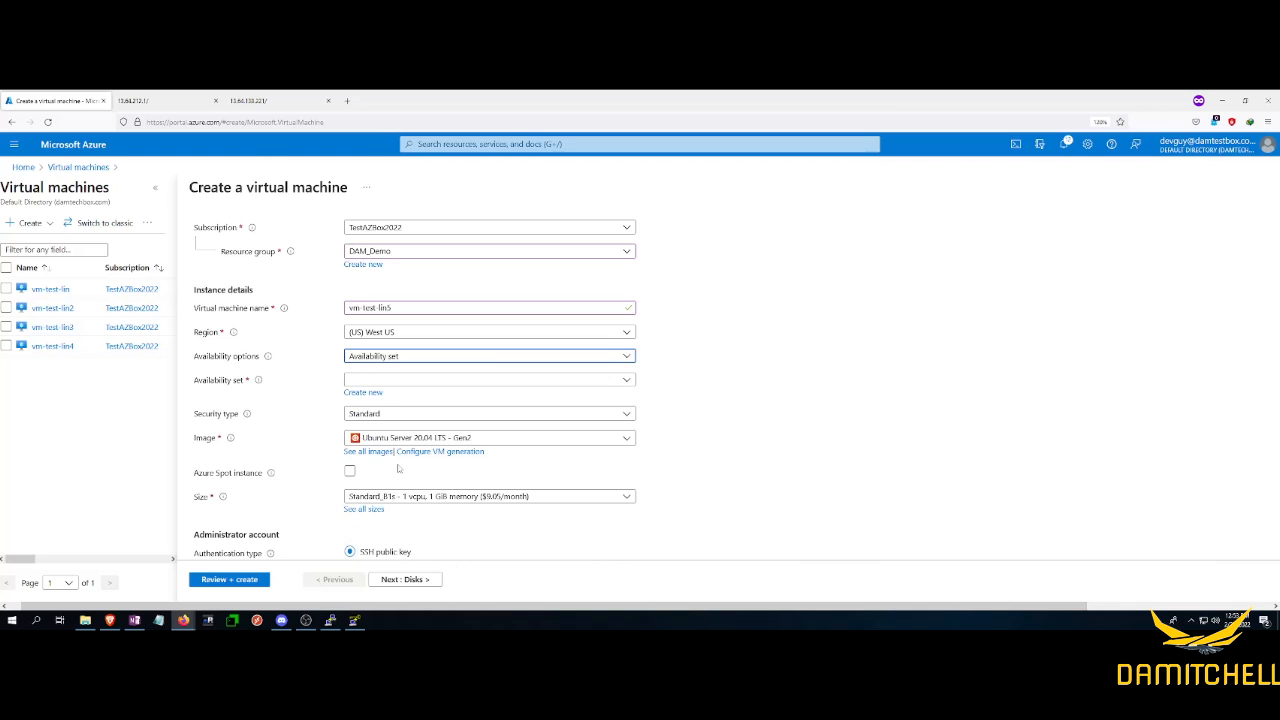
left_click(434, 380)
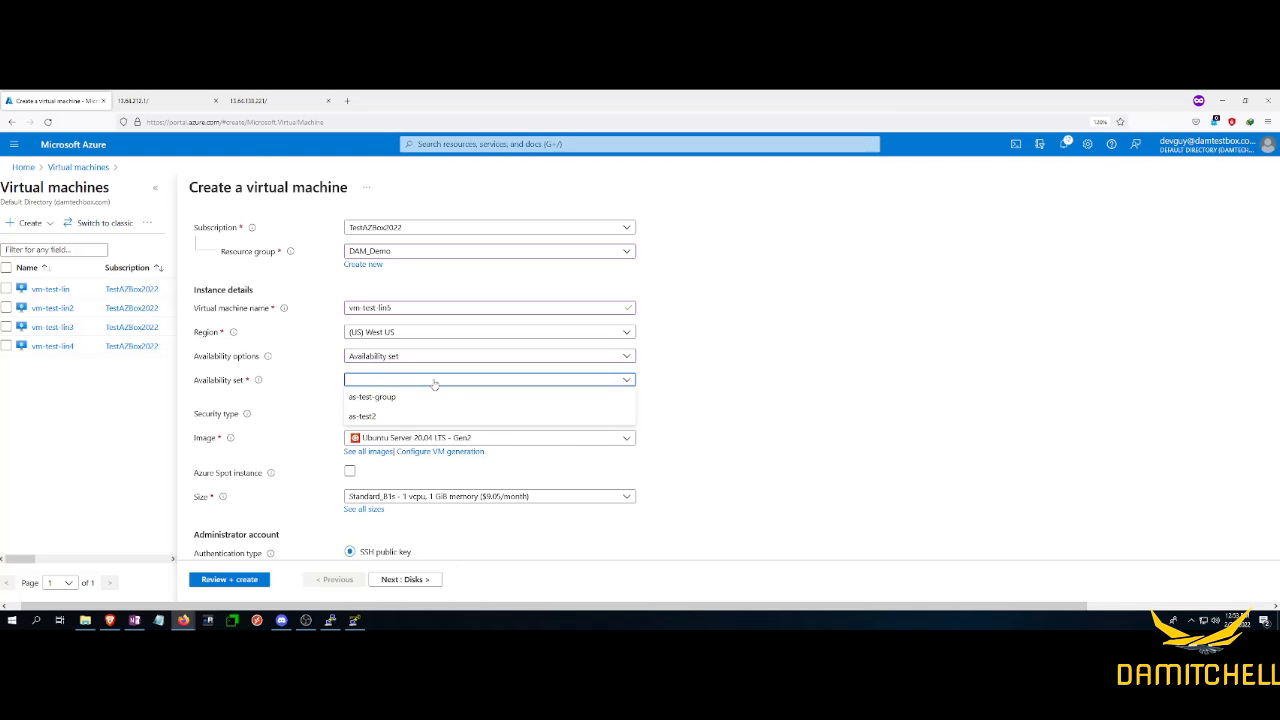
left_click(355, 416)
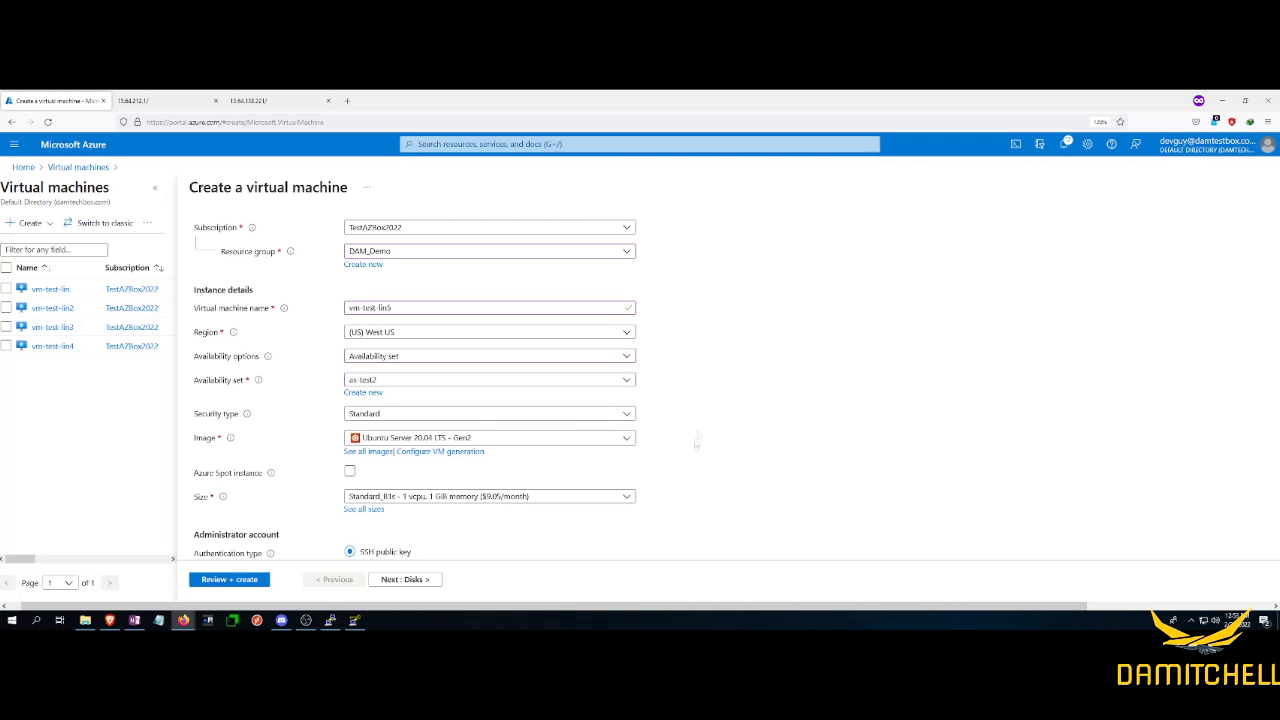
Choose the CentOS-based 7.9 - Gen2 image and use the existing SSH key vm-linuxlab_key stored in Azure
left_click(518, 440)
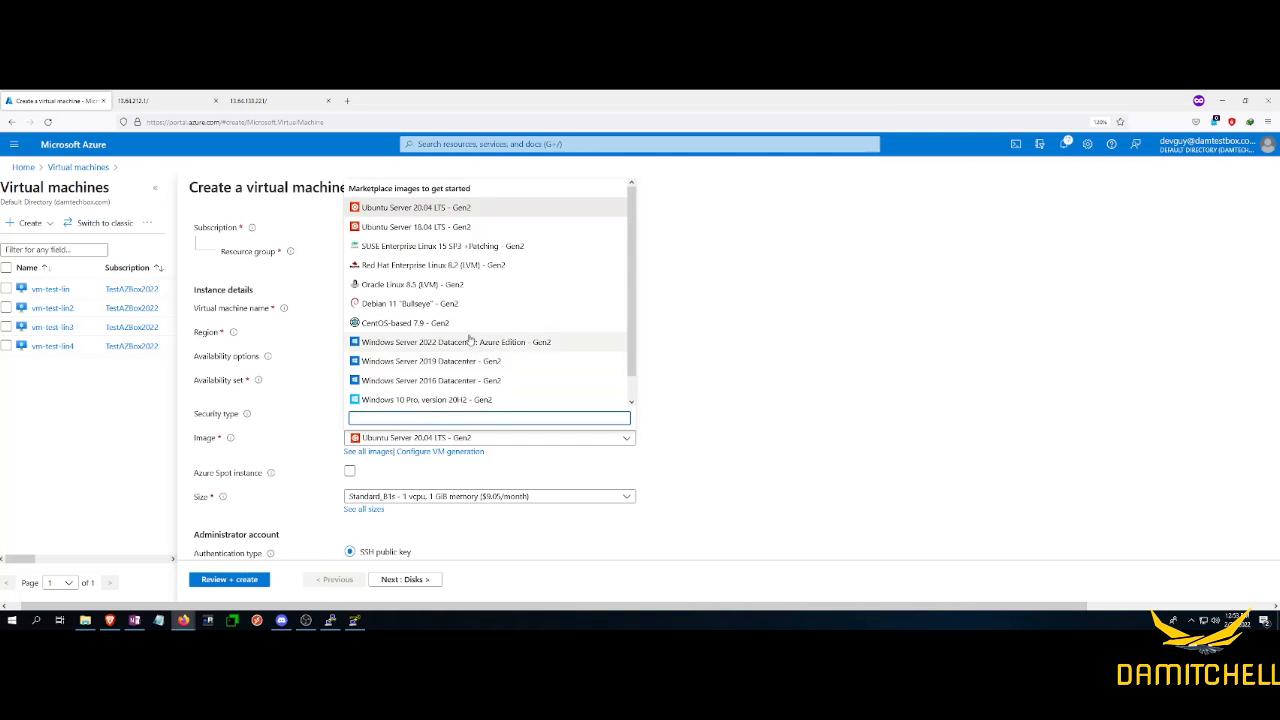
left_click(457, 324)
scroll(851, 400, "down", 3)
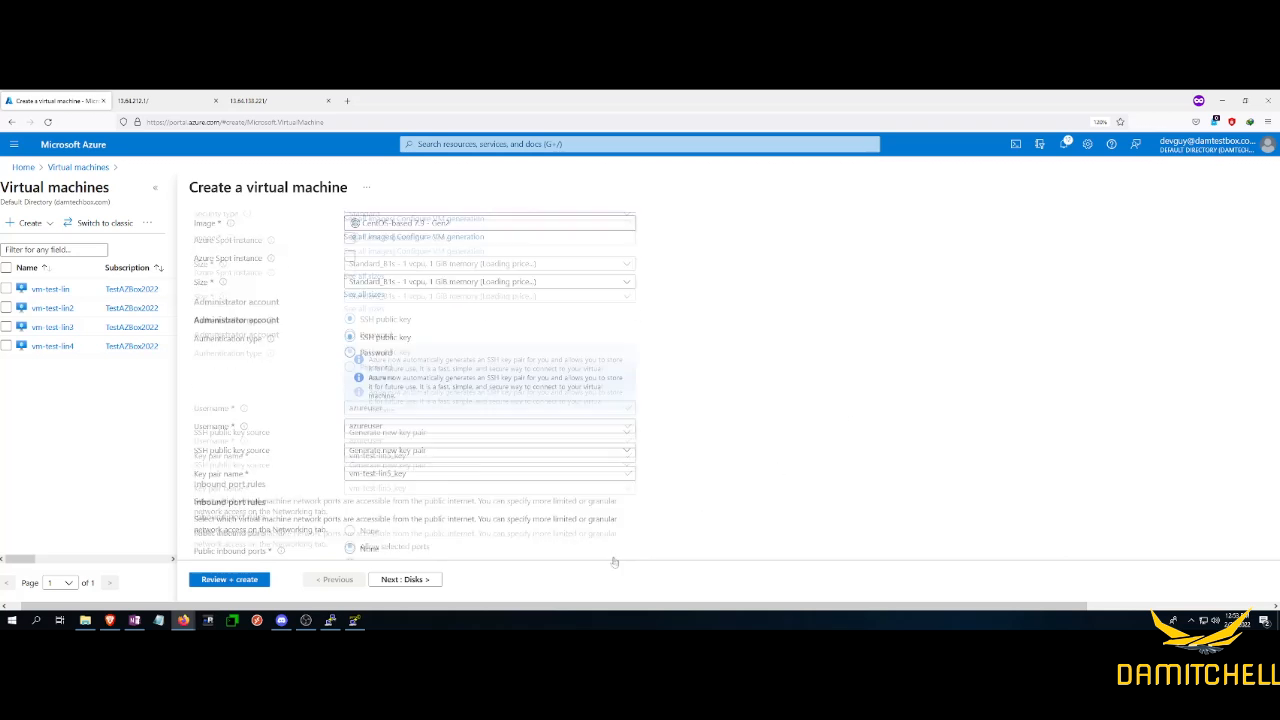
scroll(340, 440, "down", 1)
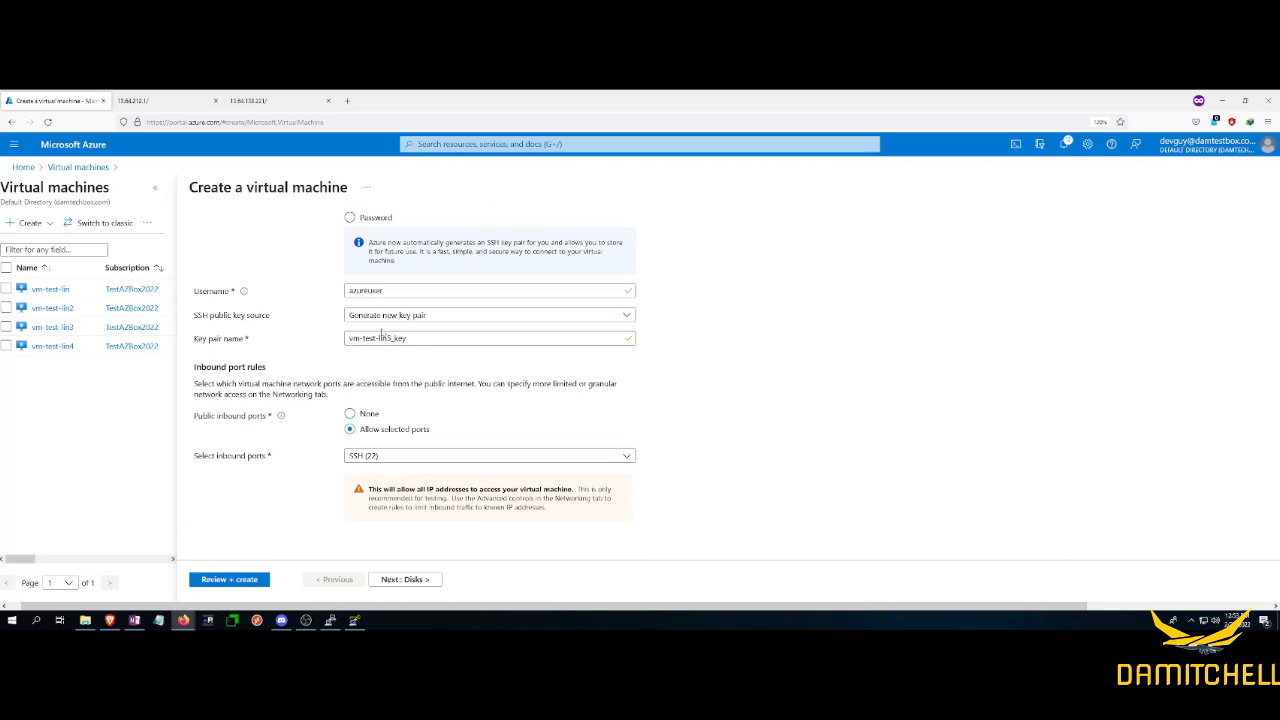
left_click(386, 318)
left_click(400, 349)
left_click(390, 351)
left_click(387, 411)
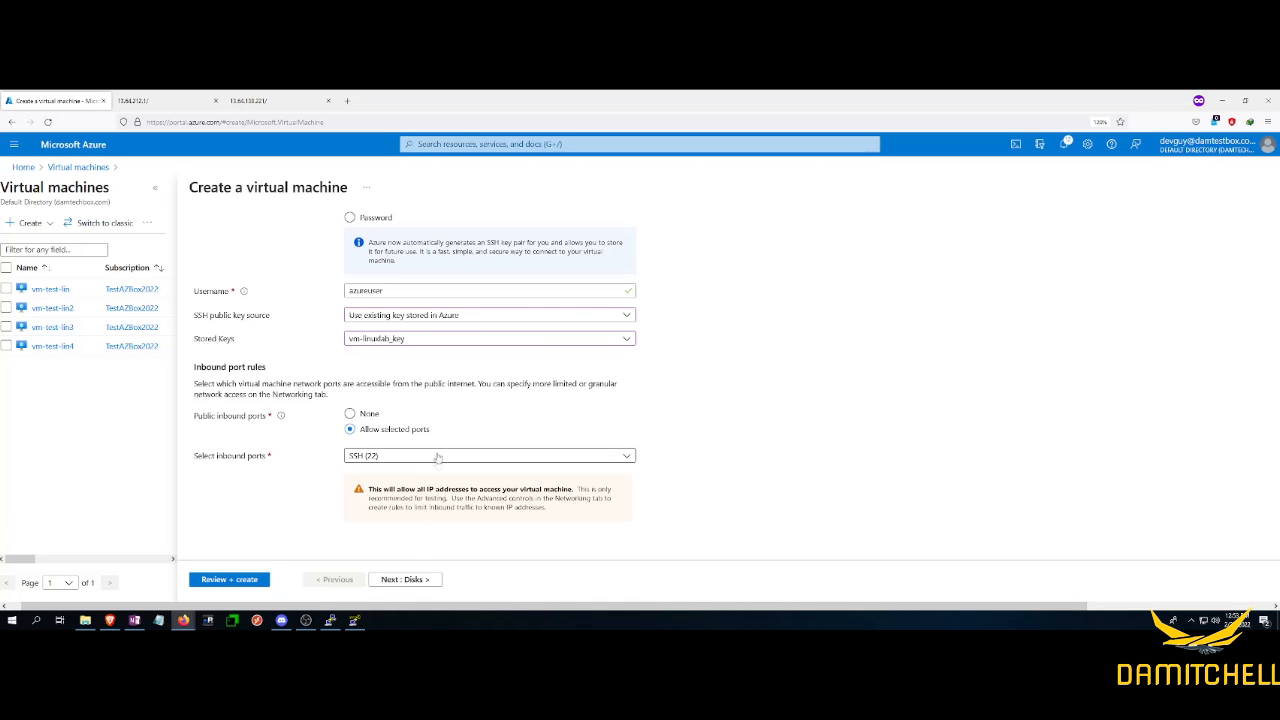
Abandon the virtual machine form, discarding its unsaved edits, and open the DAM_Demo resource group
scroll(410, 547, "up", 2)
scroll(410, 542, "up", 2)
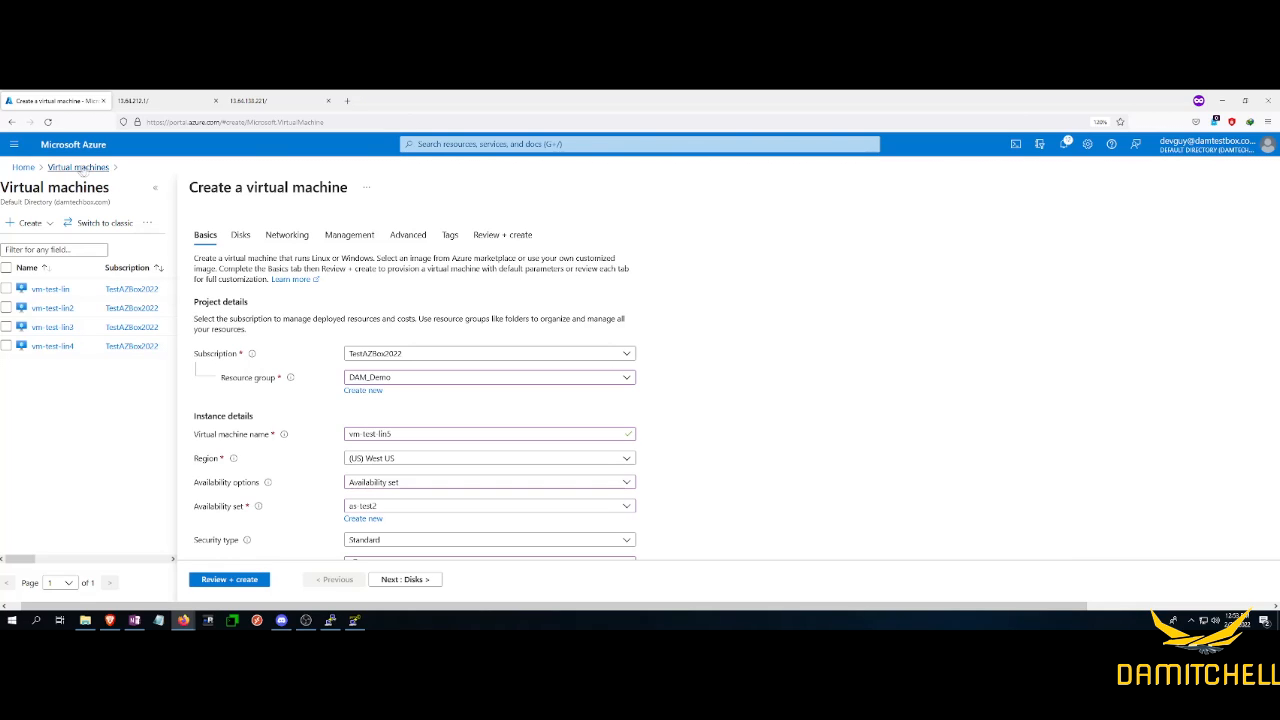
left_click(441, 143)
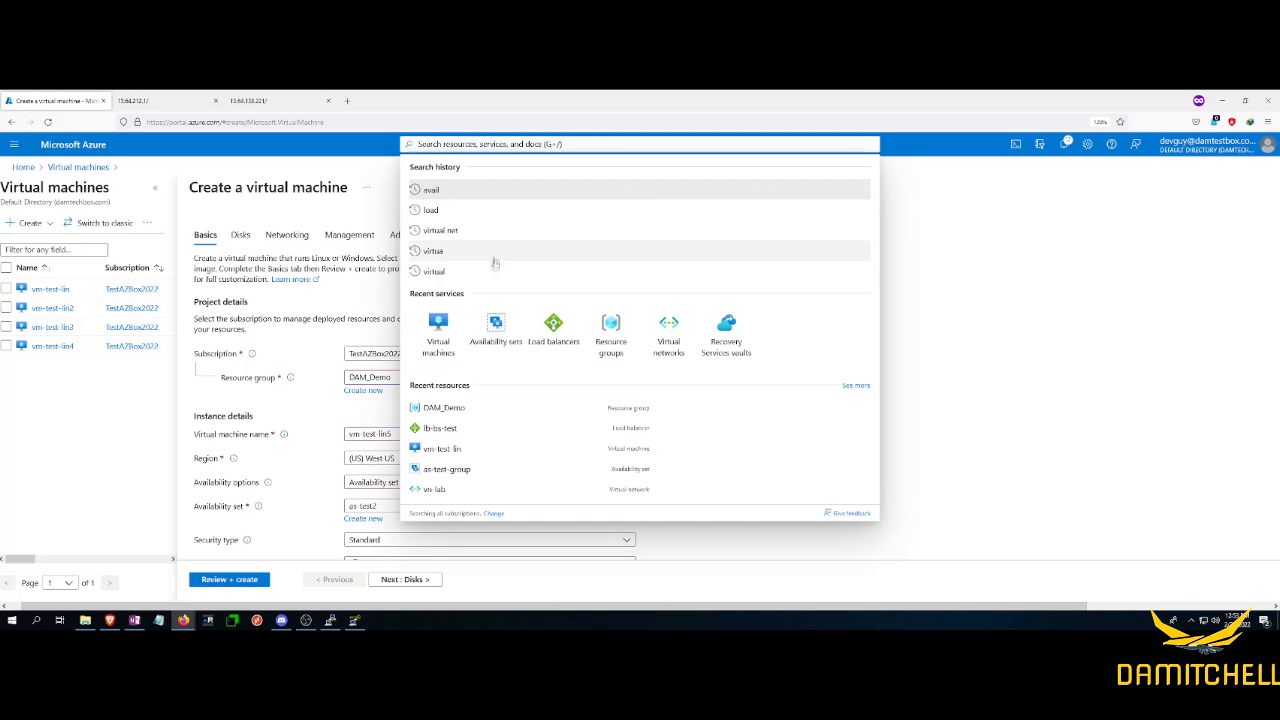
left_click(444, 407)
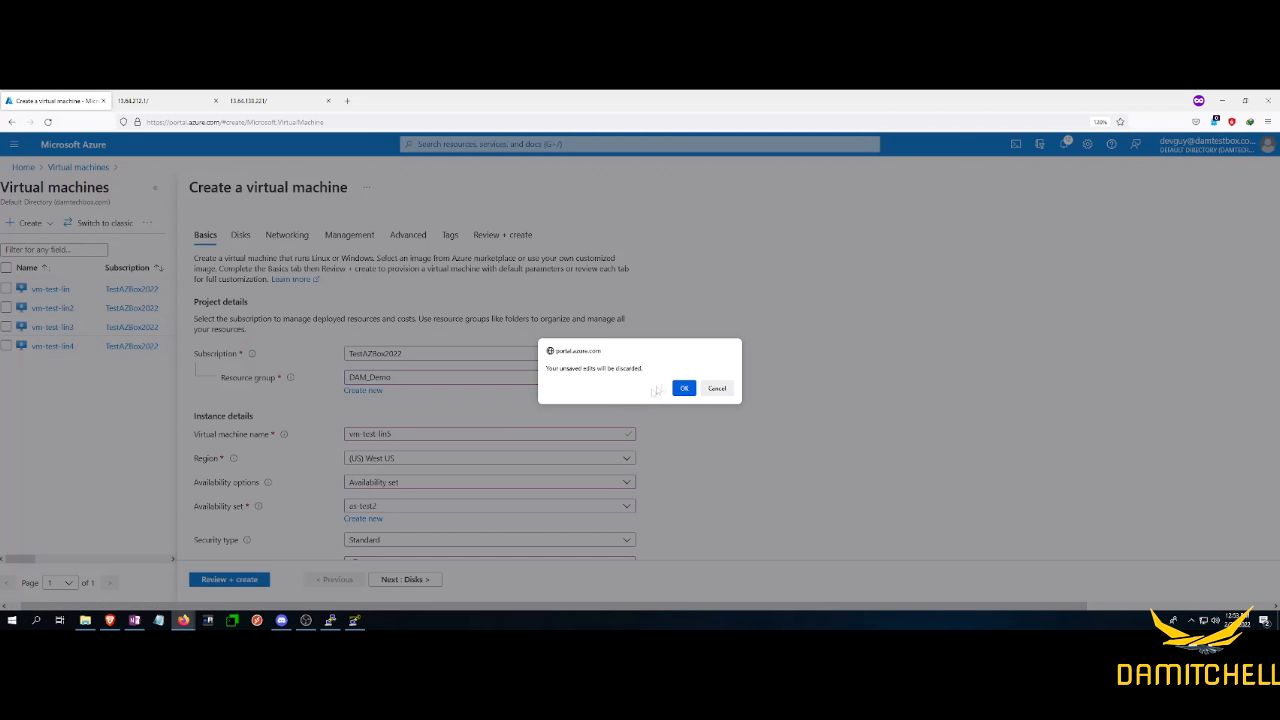
left_click(689, 391)
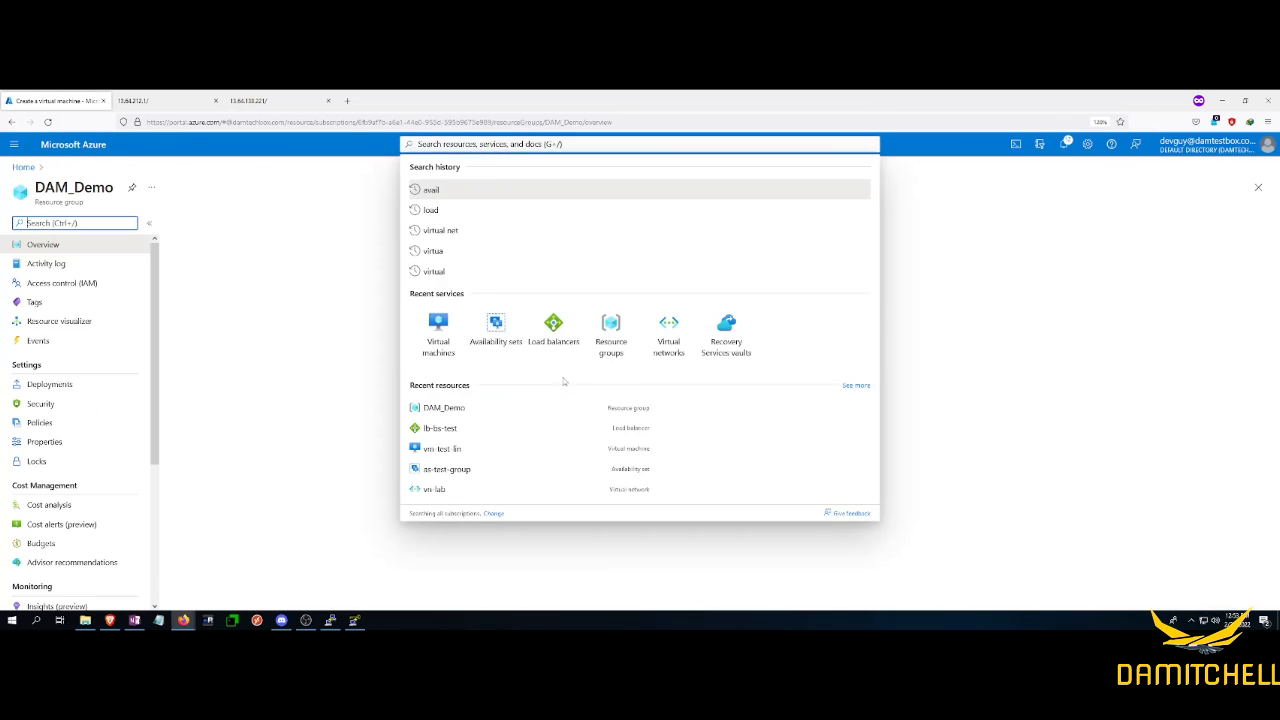
Select all resources in DAM_Demo except the availability sets and look through the selected items
scroll(281, 480, "up", 5)
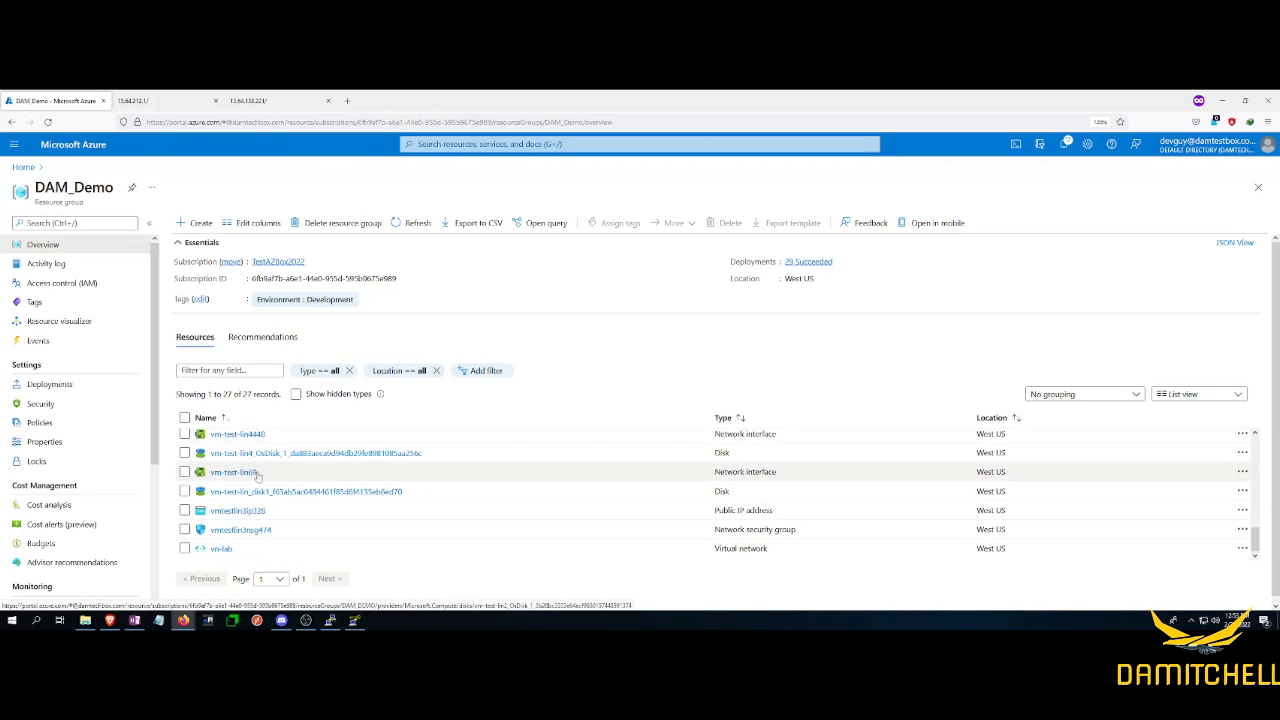
left_click(184, 417)
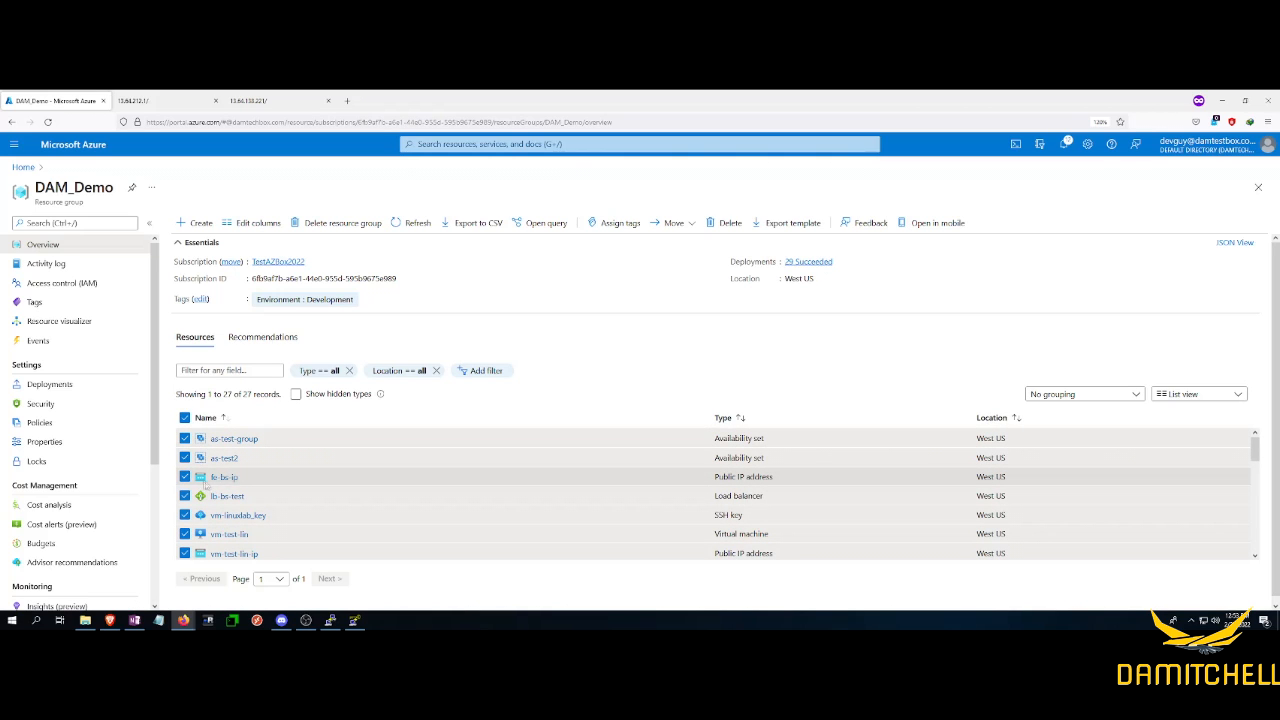
left_click(184, 438)
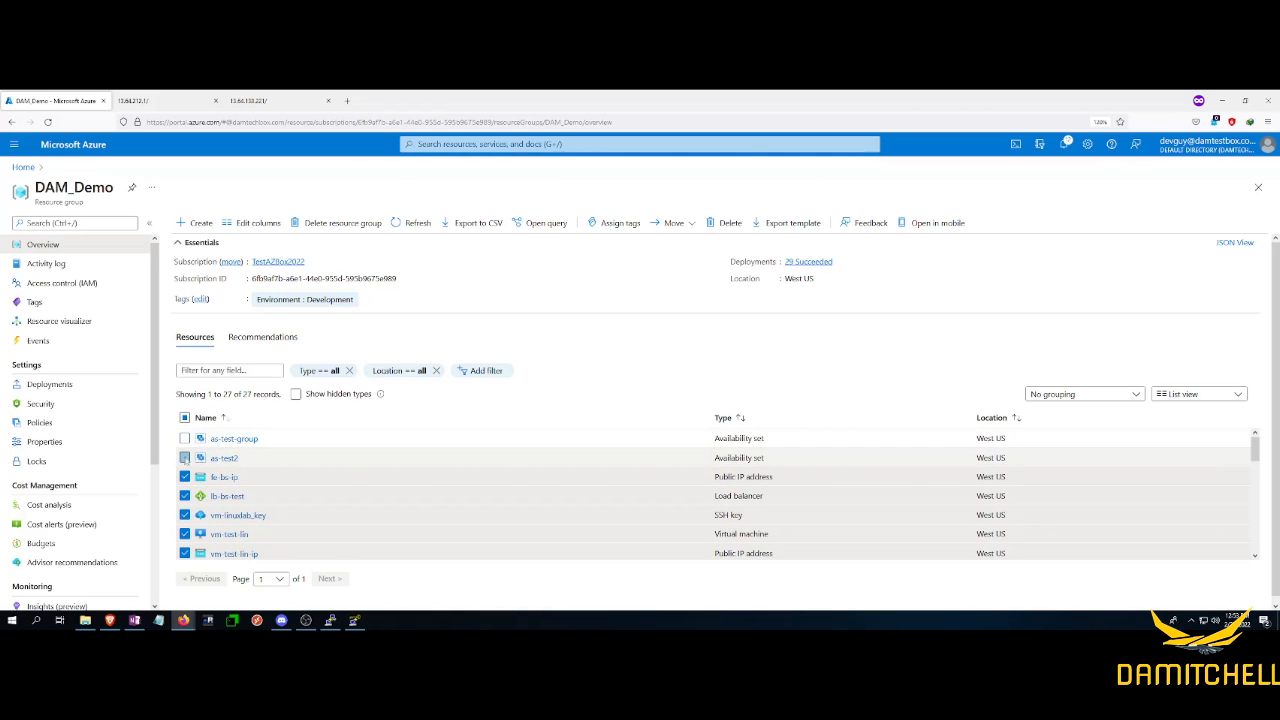
scroll(186, 455, "down", 5)
scroll(186, 455, "up", 1)
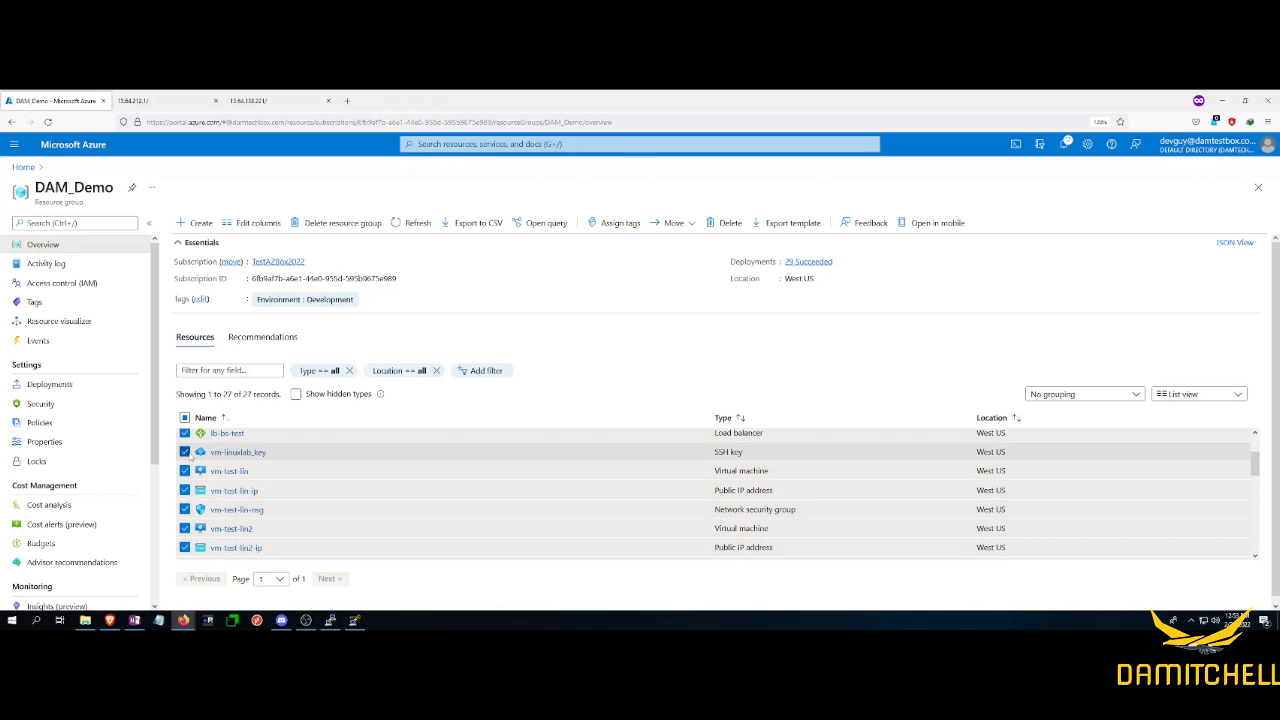
scroll(195, 490, "down", 2)
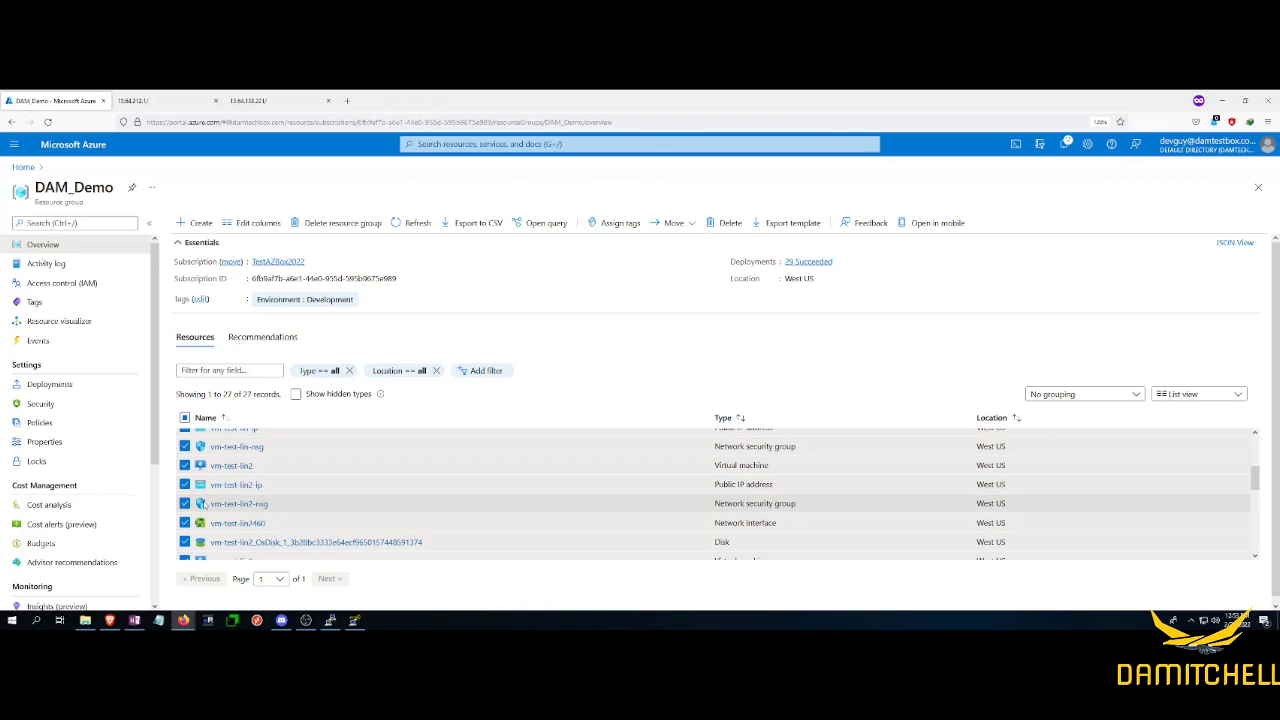
scroll(199, 507, "down", 3)
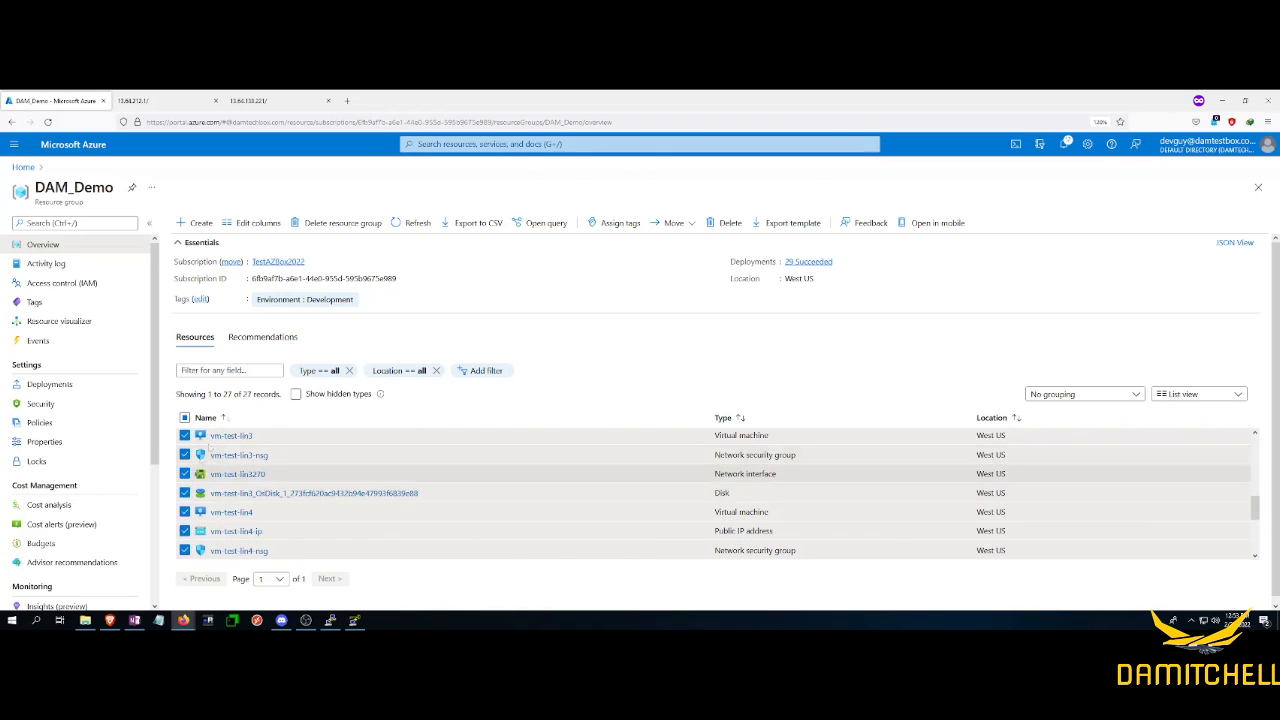
Filter the DAM_Demo resource list by type to virtual machines and public IP addresses
left_click(319, 370)
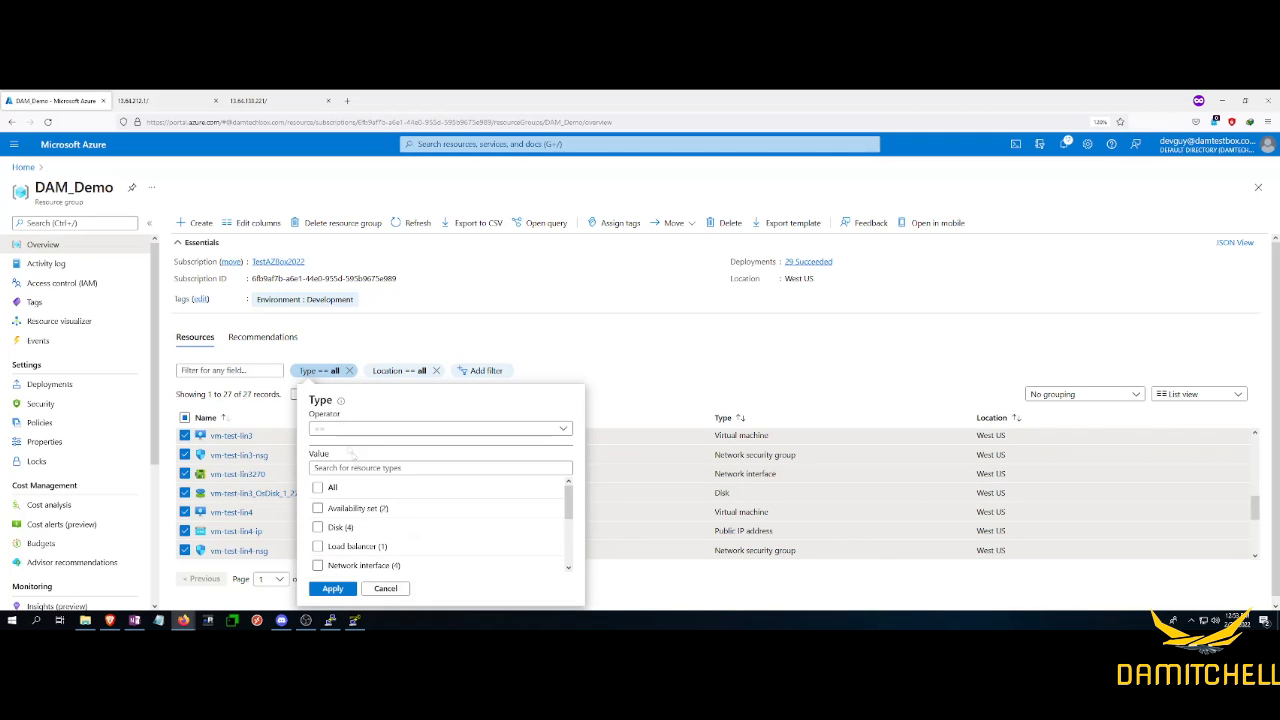
scroll(354, 507, "down", 2)
scroll(340, 509, "up", 2)
scroll(328, 511, "down", 3)
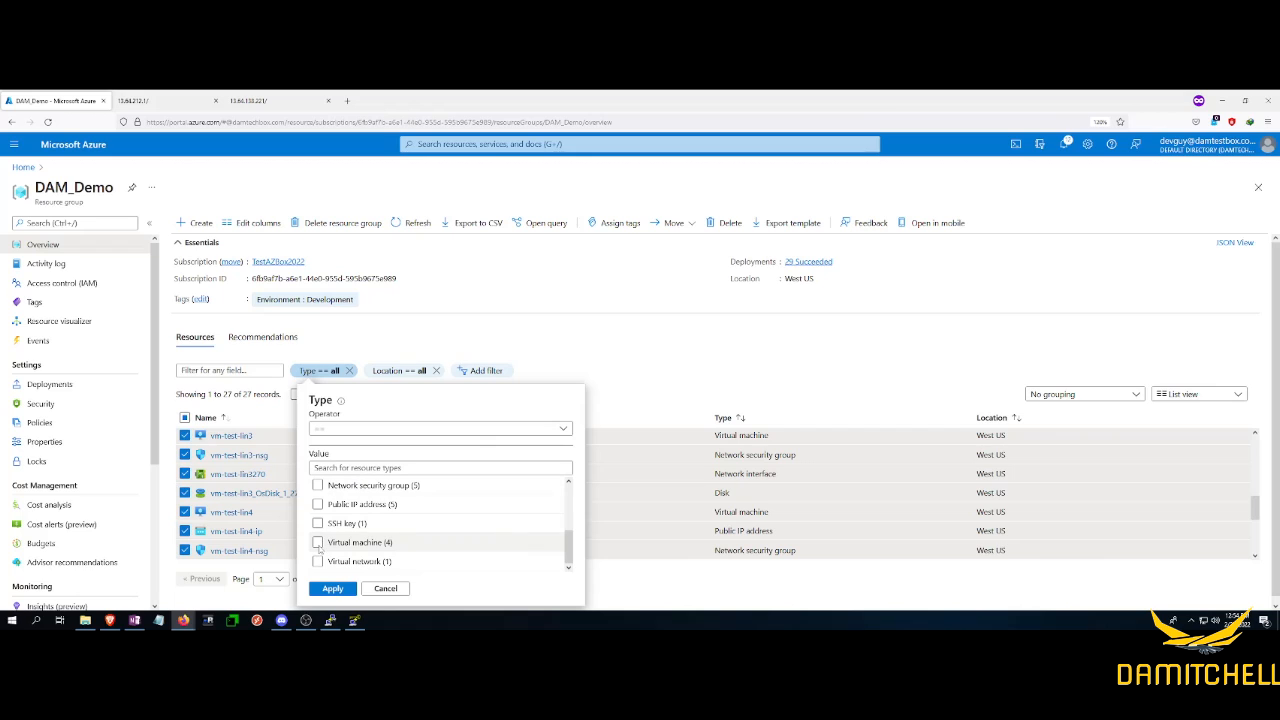
left_click(318, 542)
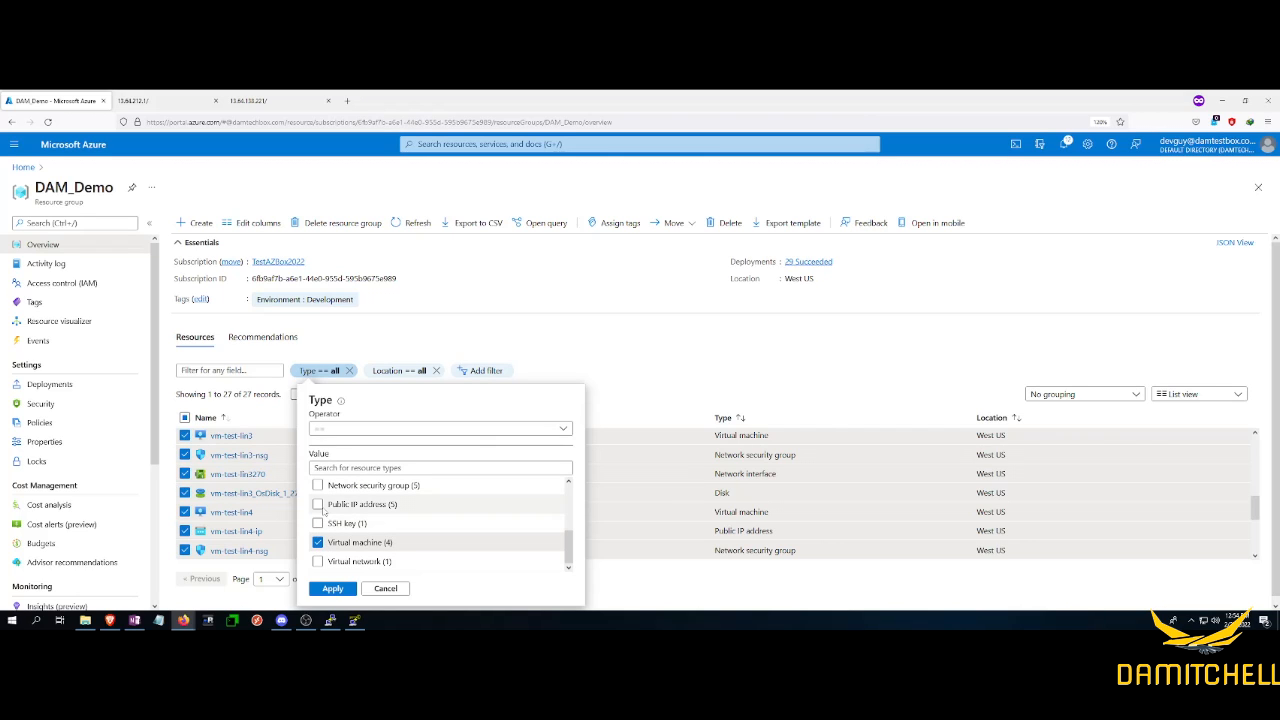
left_click(318, 504)
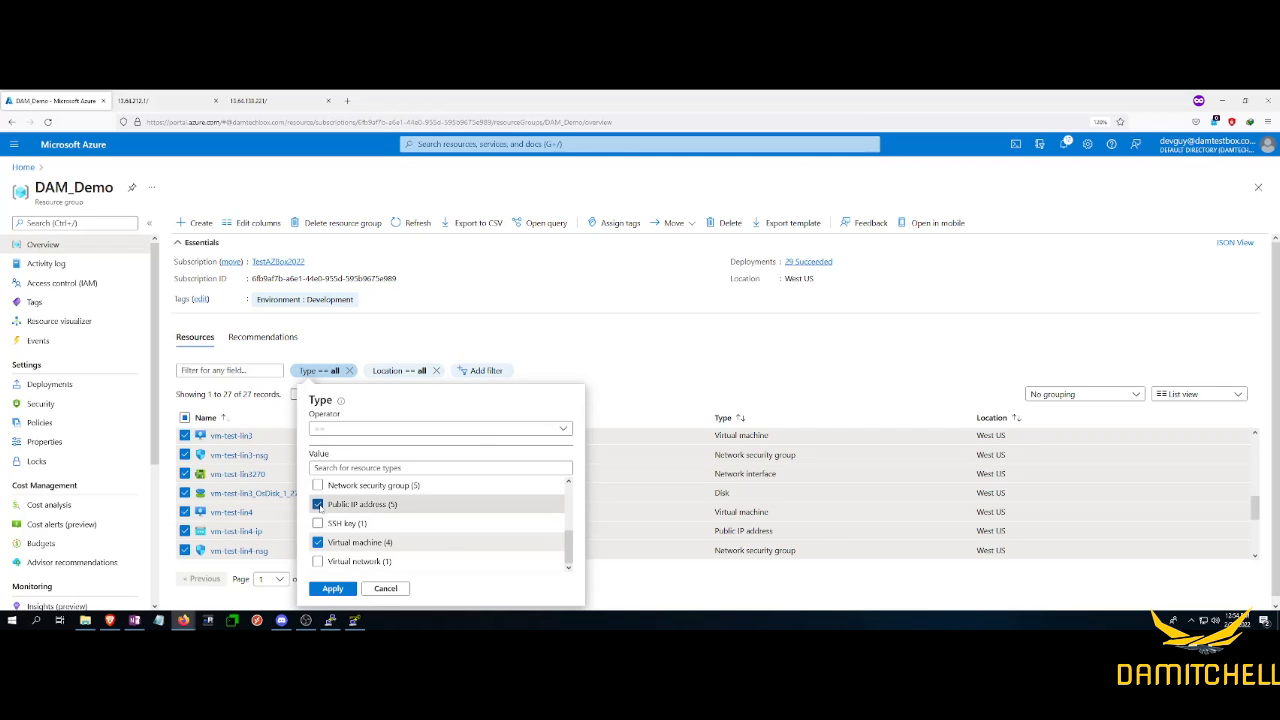
scroll(330, 502, "up", 3)
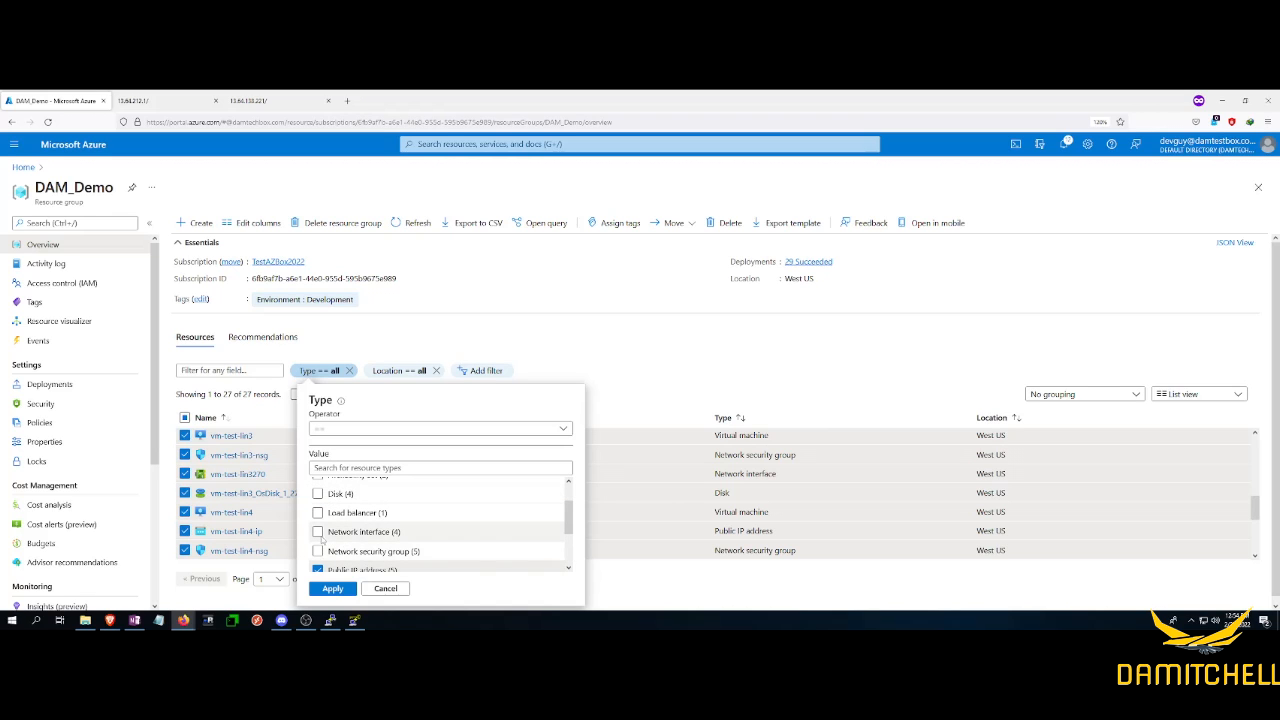
scroll(320, 535, "up", 2)
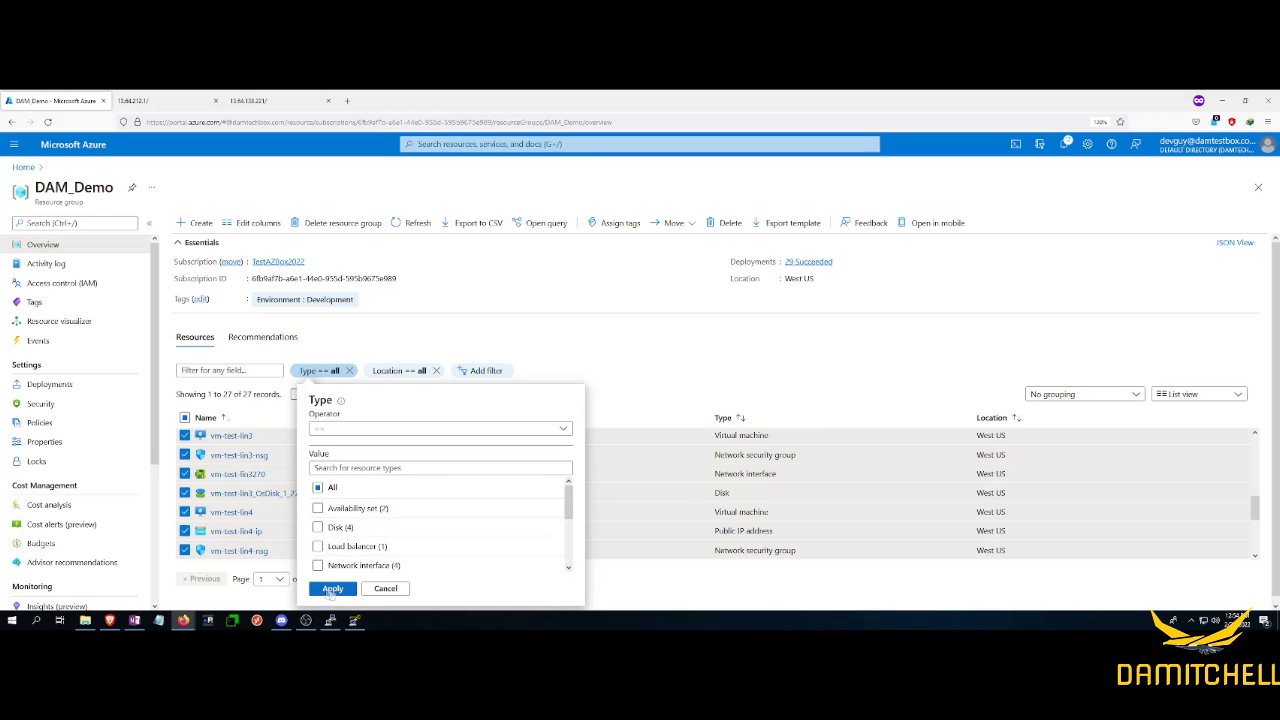
scroll(331, 543, "down", 3)
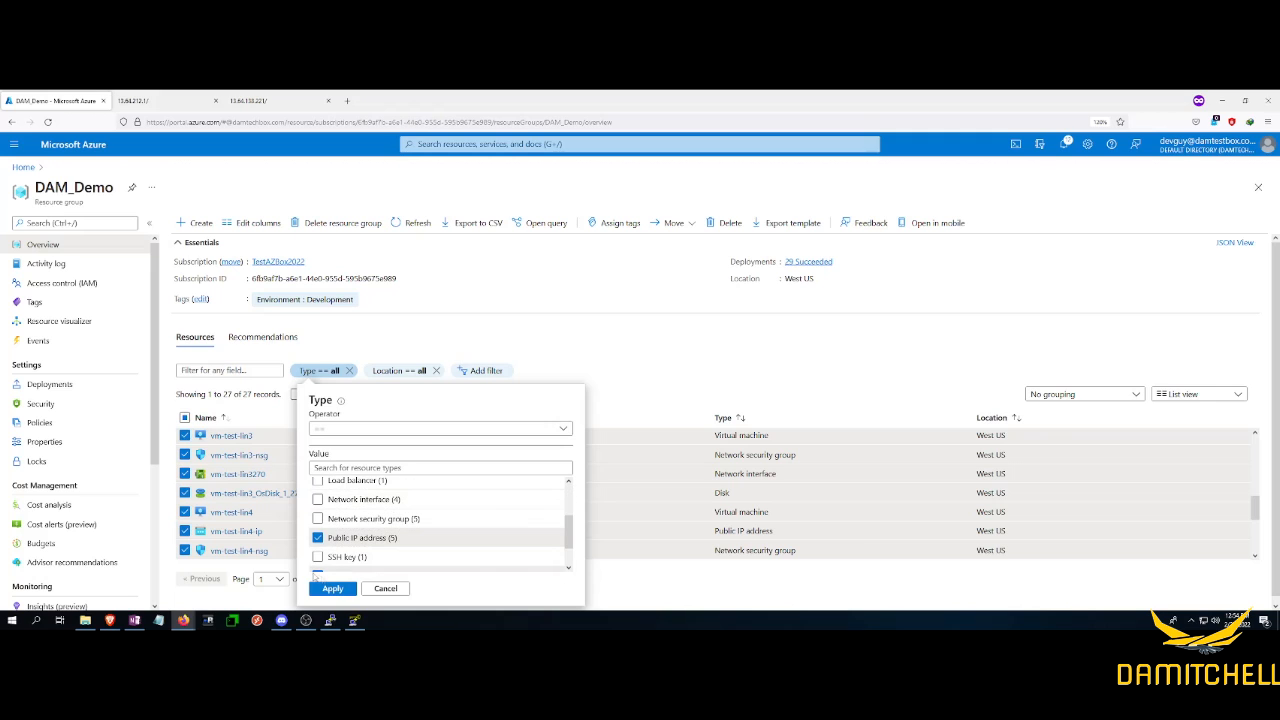
left_click(332, 588)
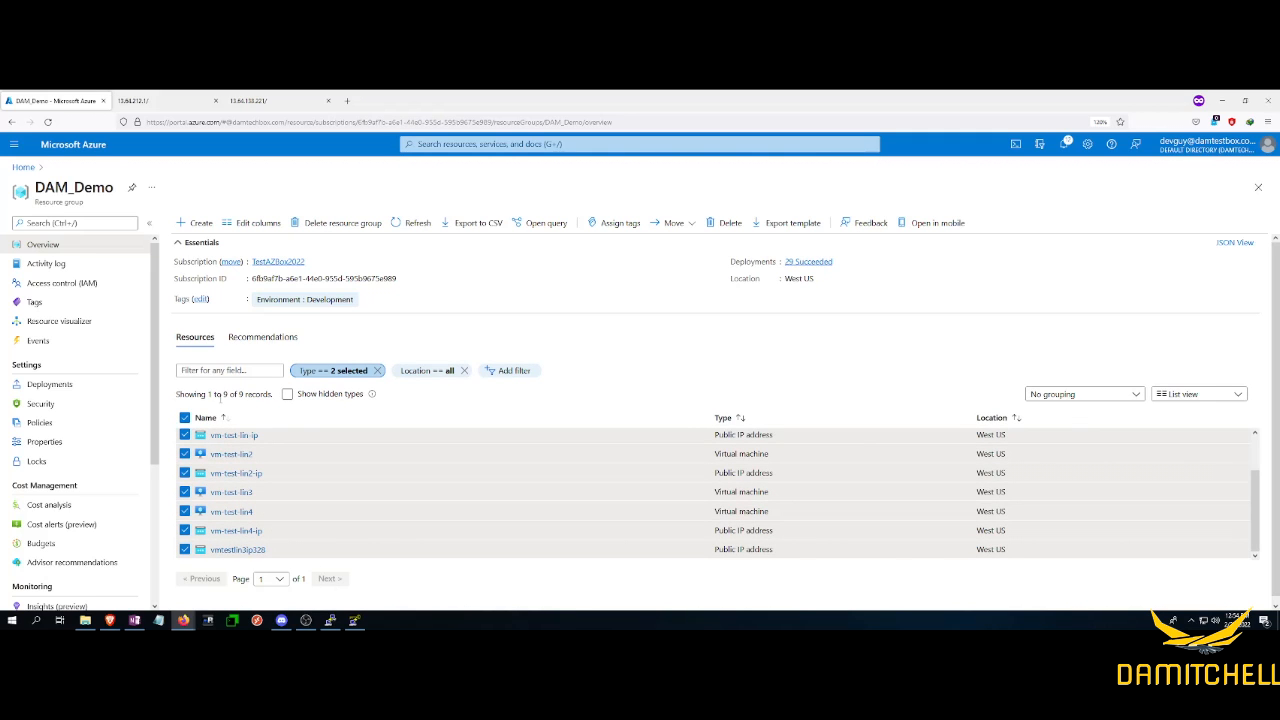
Exclude the public IP address fe-bs-ip from the selected virtual machines and public IP addresses
scroll(240, 470, "up", 3)
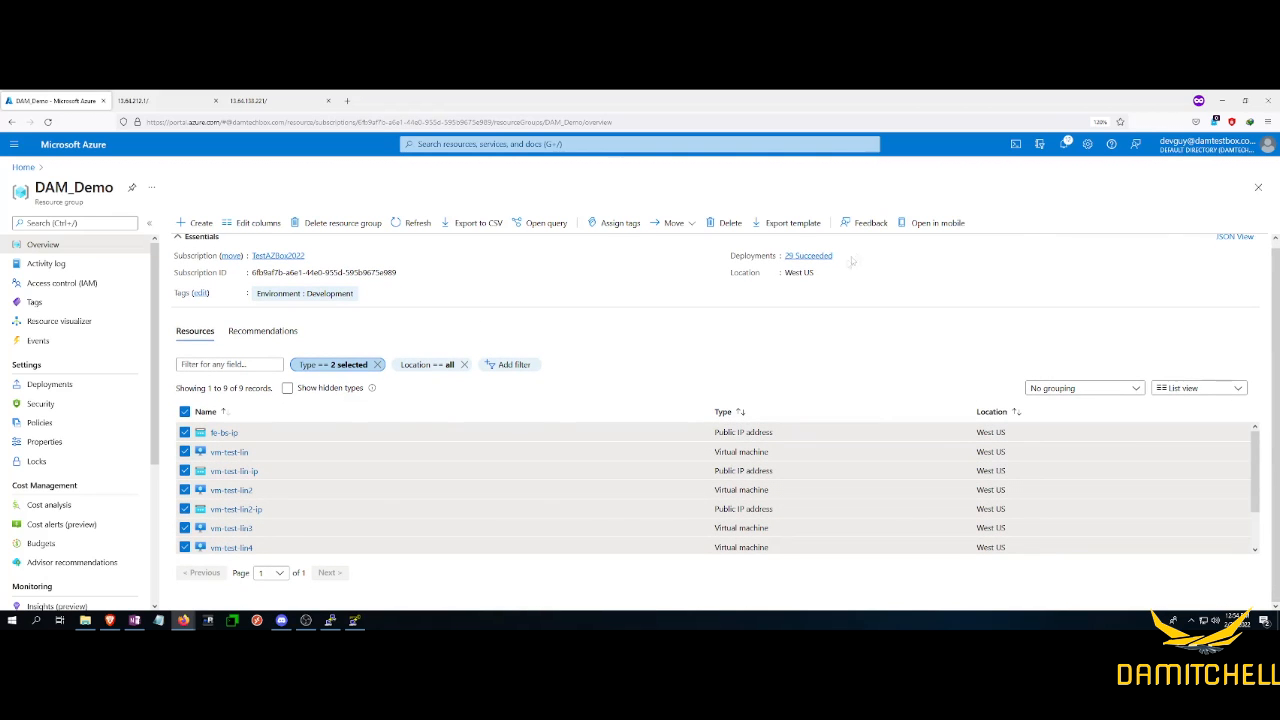
left_click(184, 432)
left_click(184, 471)
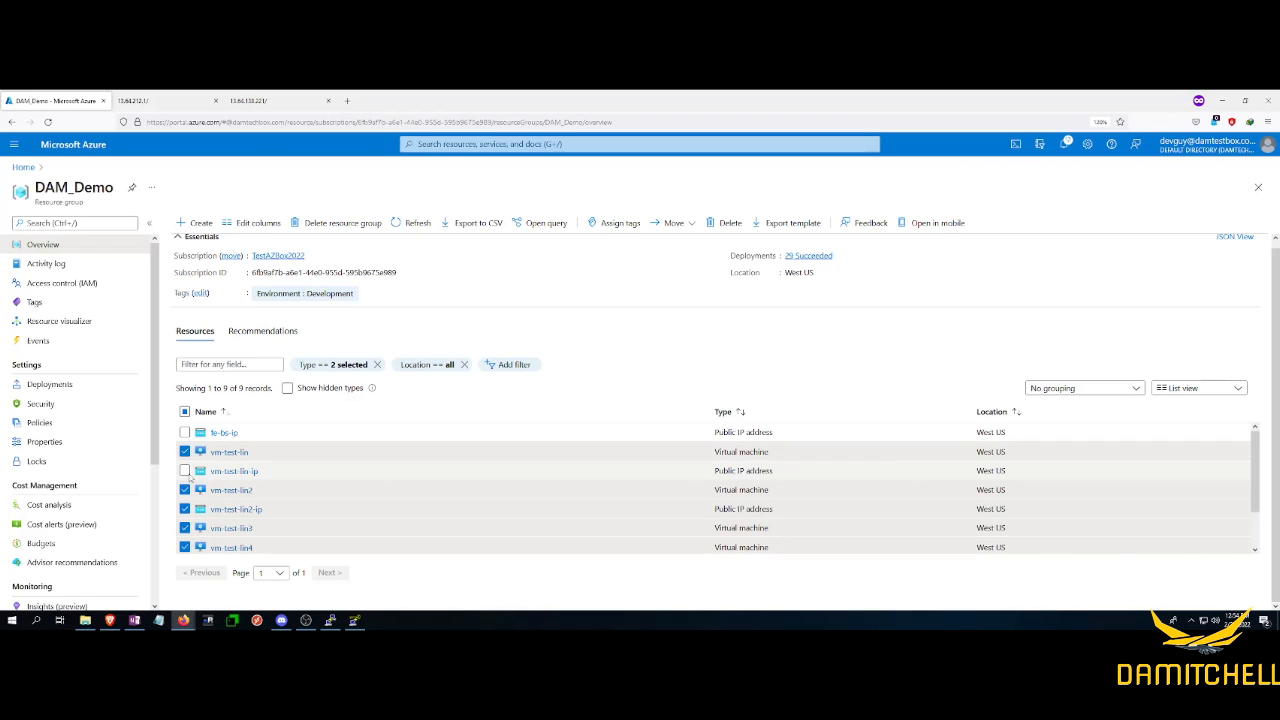
left_click(185, 471)
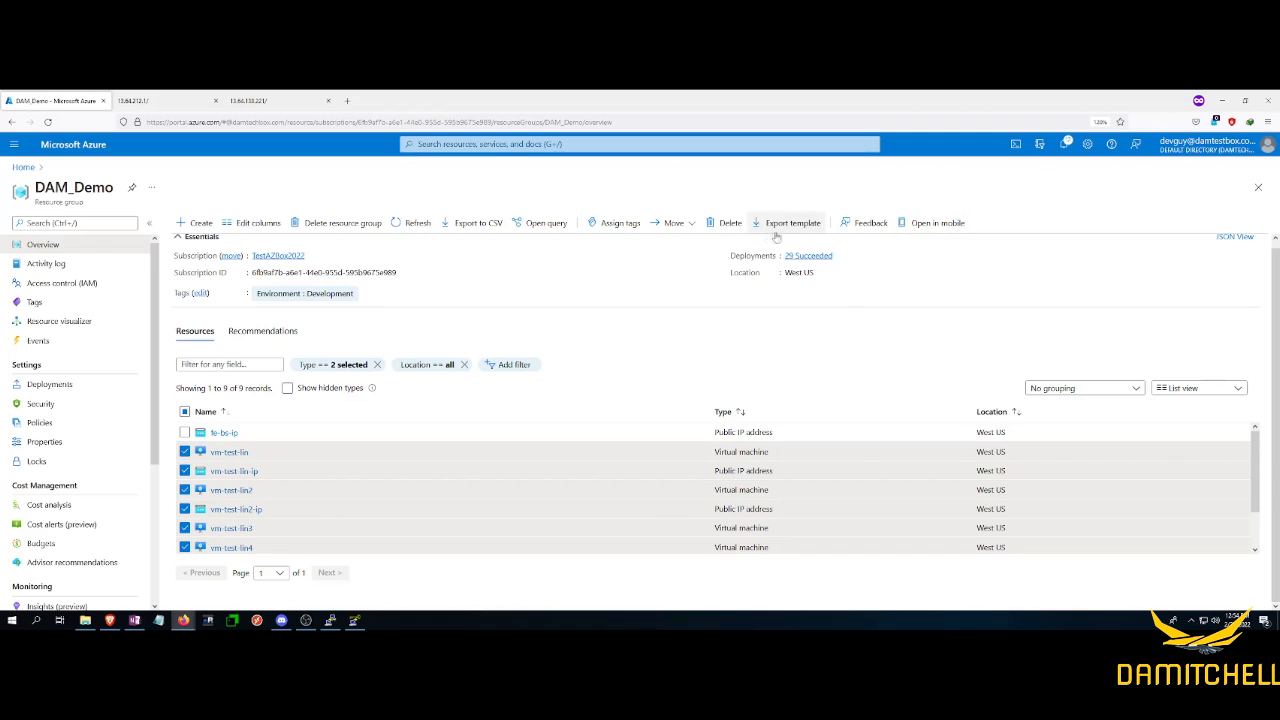
left_click(732, 231)
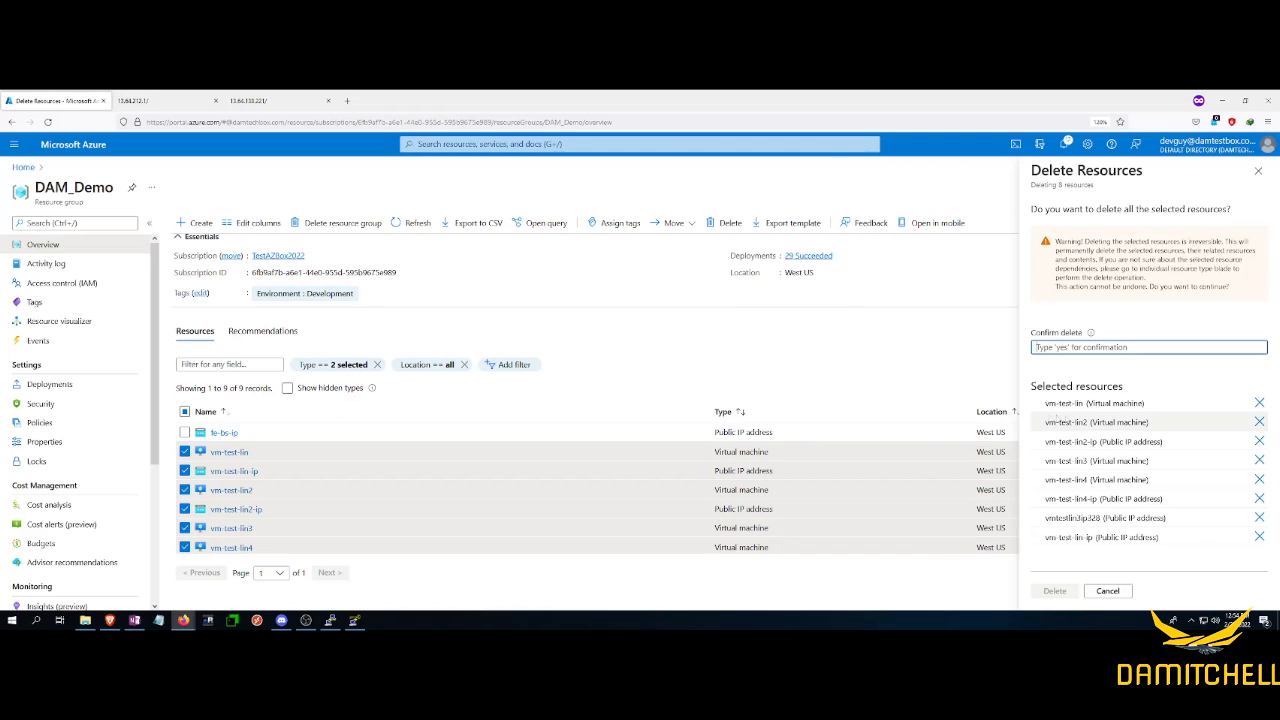
left_click(1108, 591)
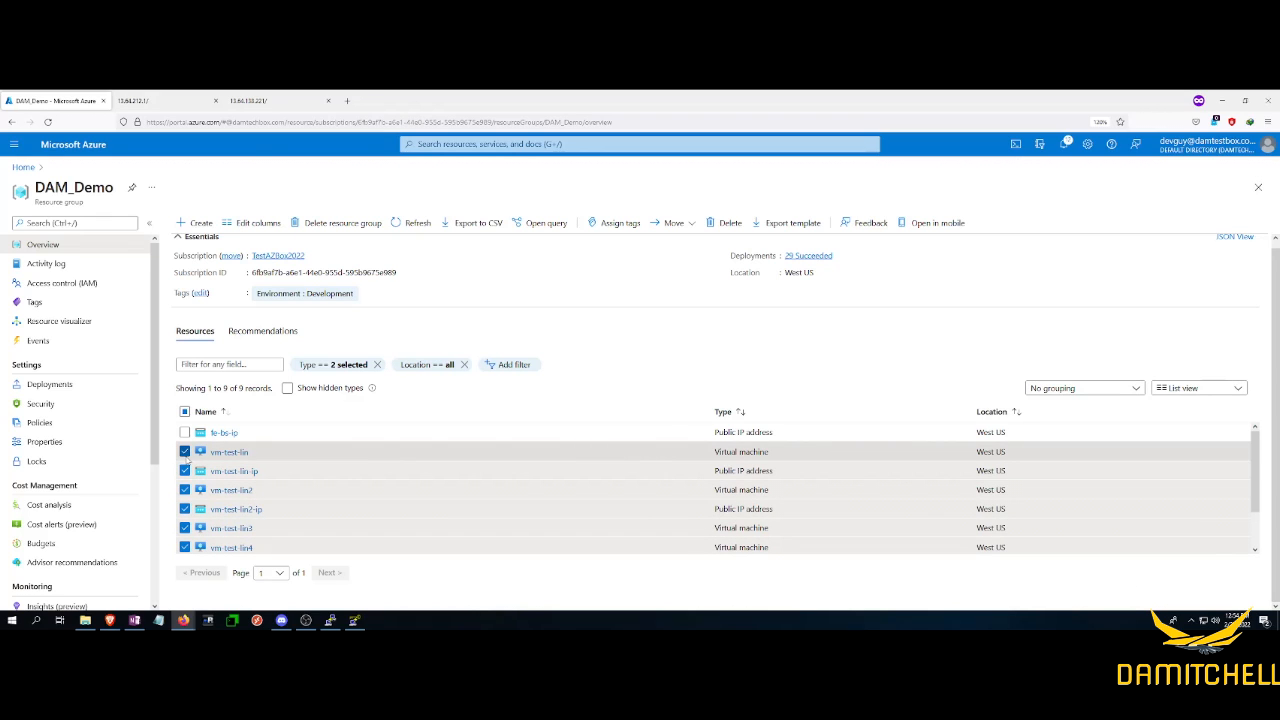
left_click(184, 411)
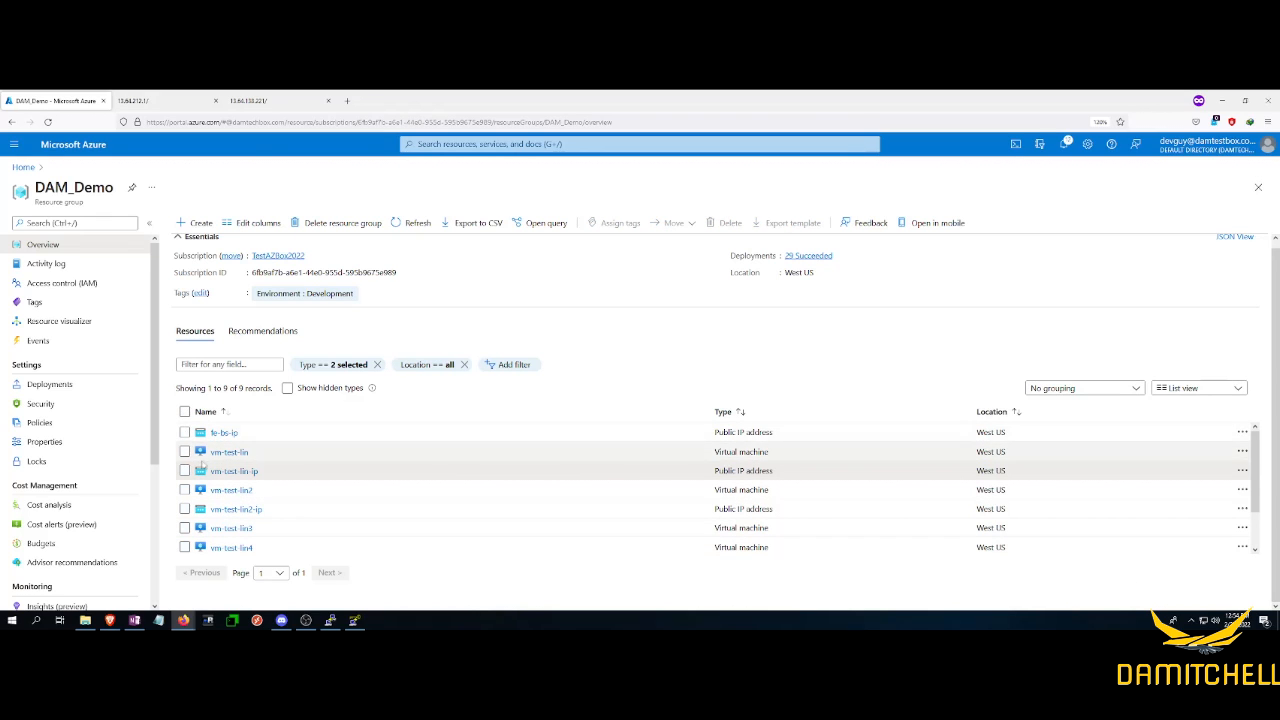
Force delete the virtual machine vm-test-lin together with its OS disk, network interfaces and public IP addresses, acknowledging the deletion
left_click(229, 454)
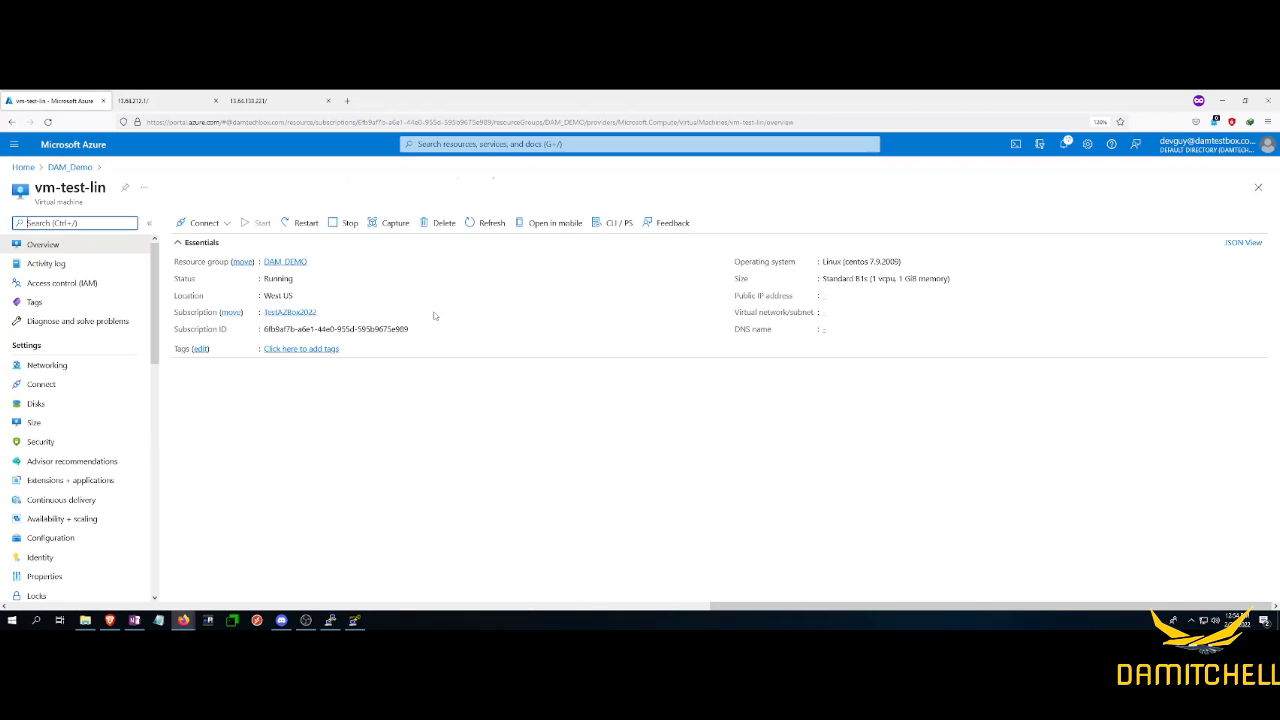
left_click(428, 226)
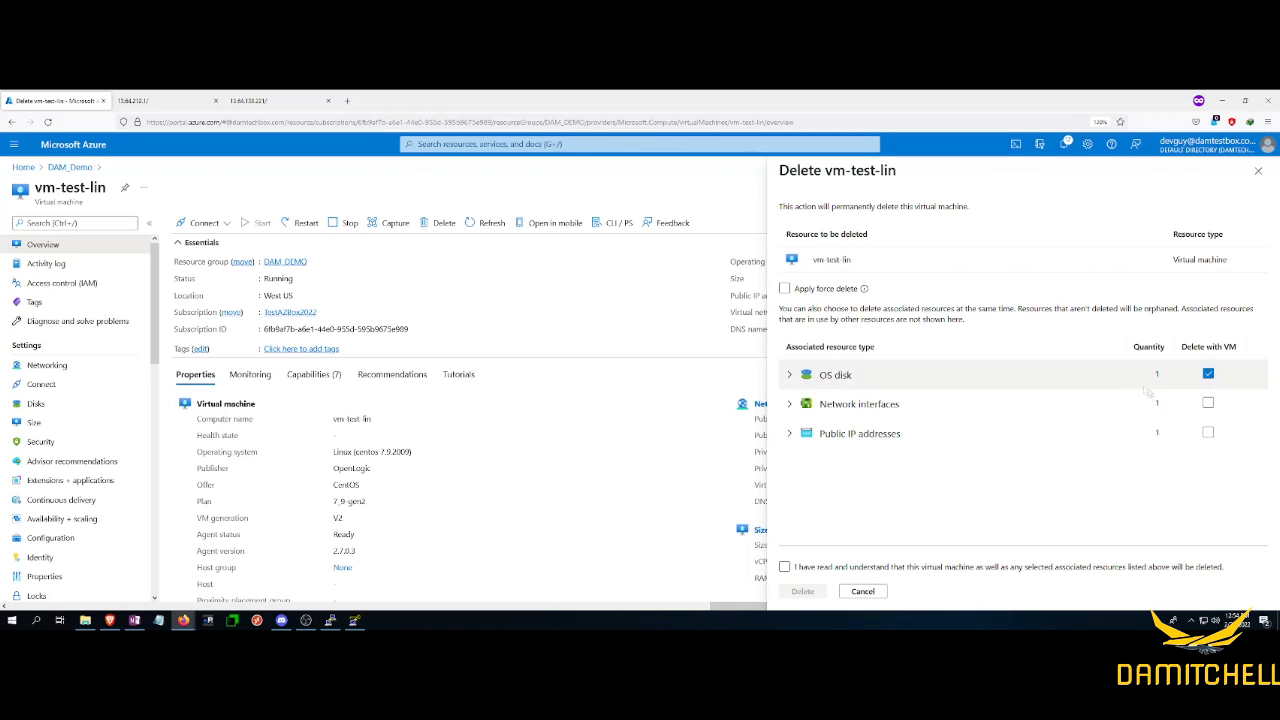
left_click(1208, 402)
left_click(1208, 432)
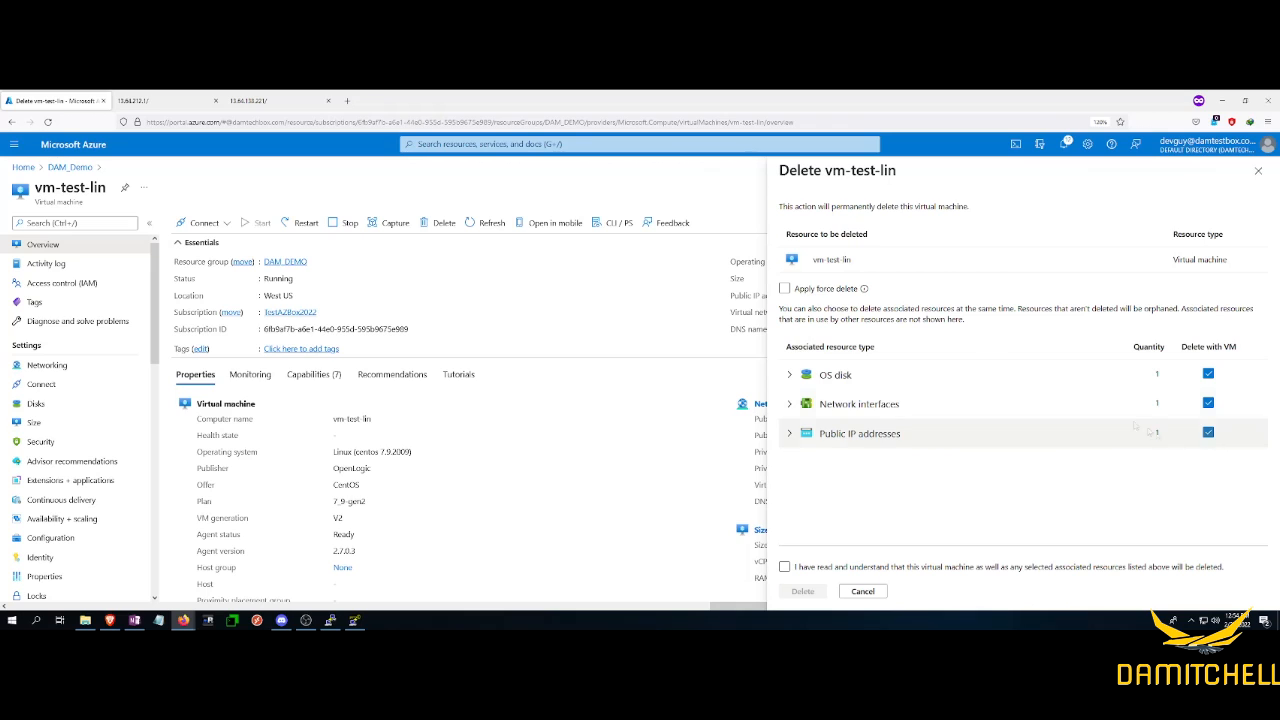
left_click(784, 288)
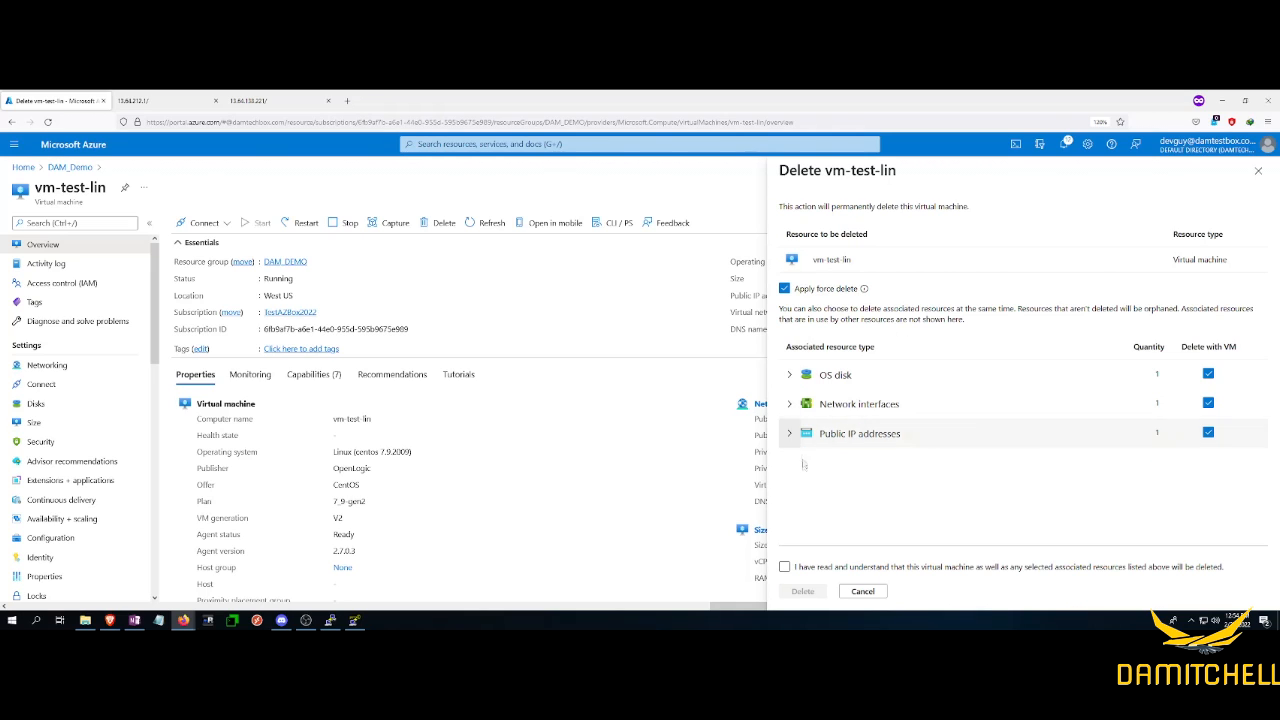
left_click(785, 567)
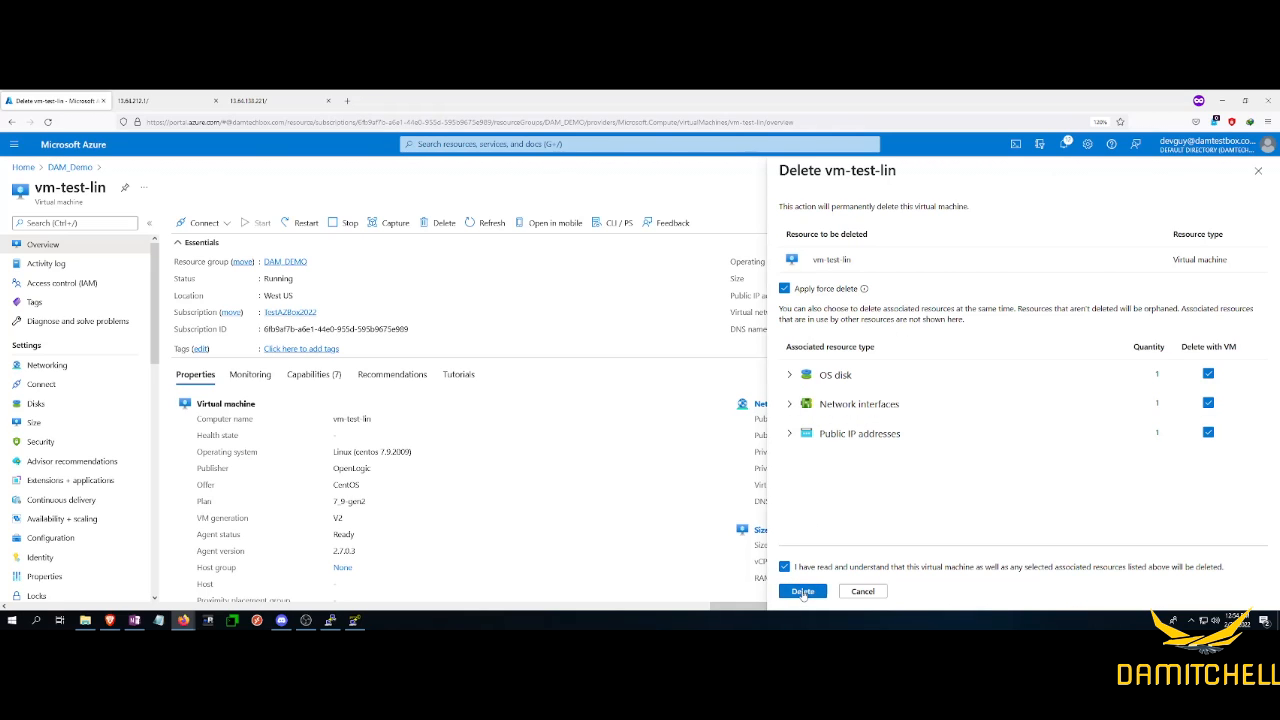
left_click(803, 591)
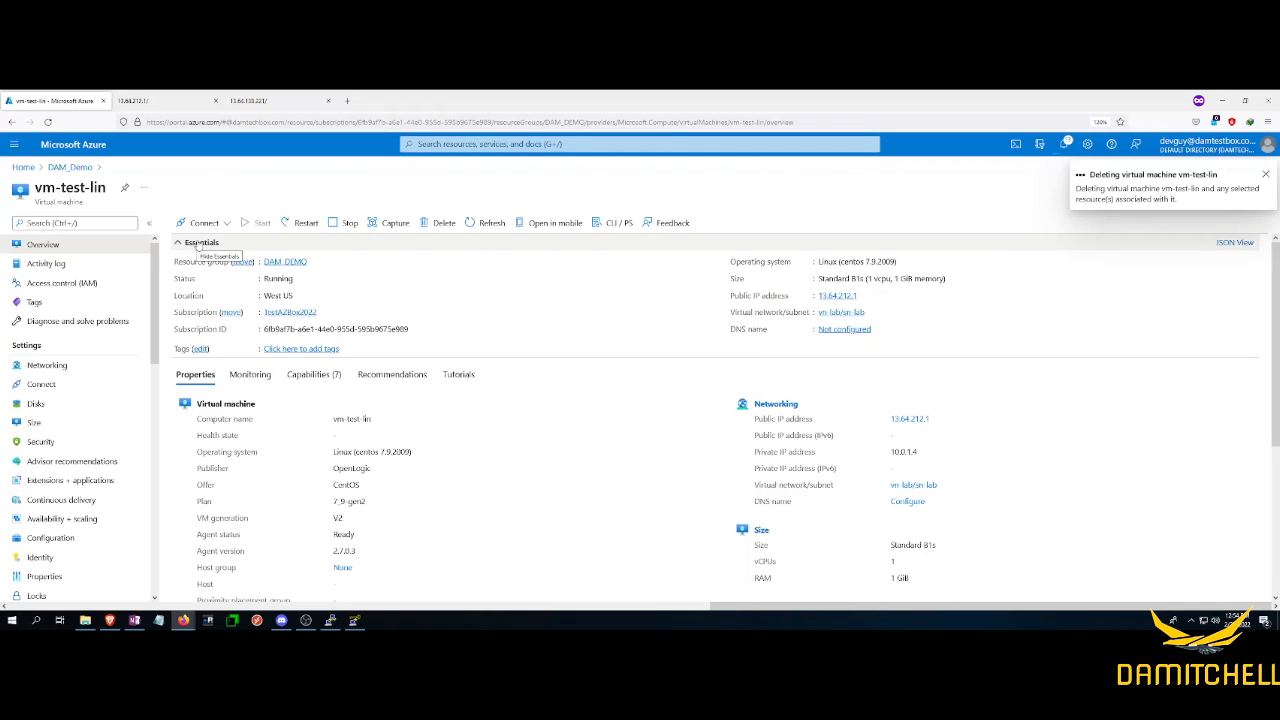